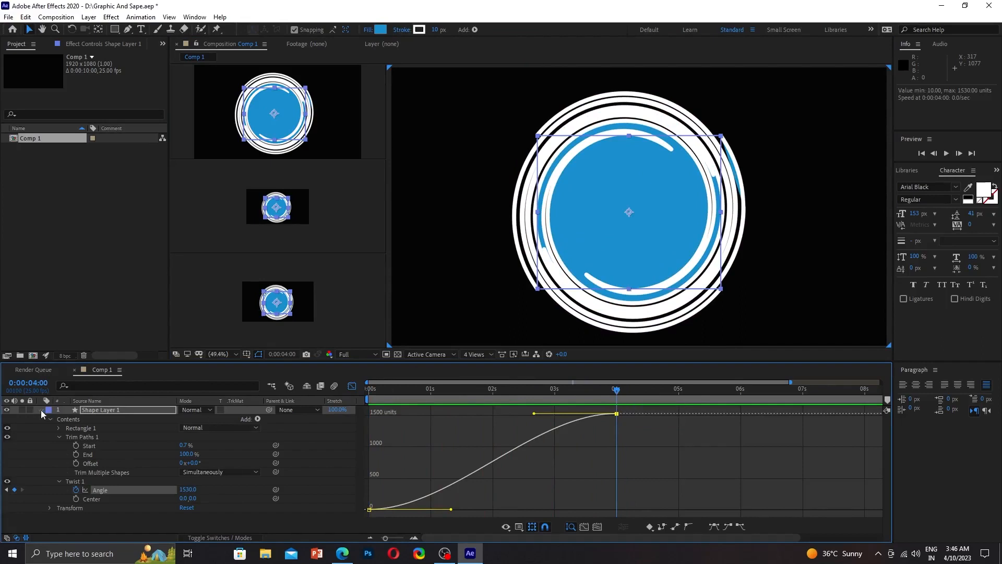
# Step: Close the graph editor and remove the Twist 1 Angle animation at the start frame, leaving the angle at 10.0
pyautogui.click(112, 411)
pyautogui.hotkey('shift', 'F3')
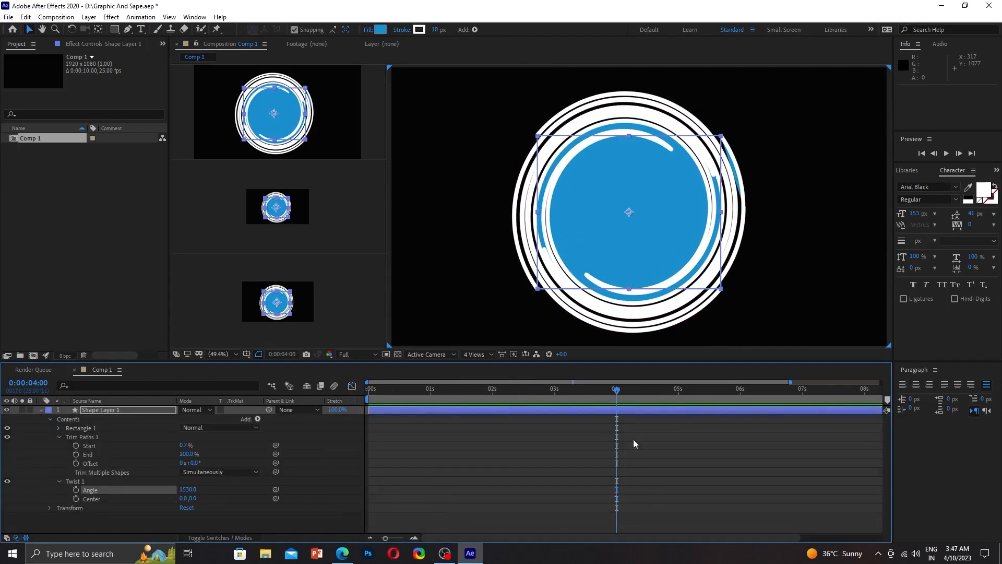
pyautogui.press('Home')
pyautogui.click(76, 489)
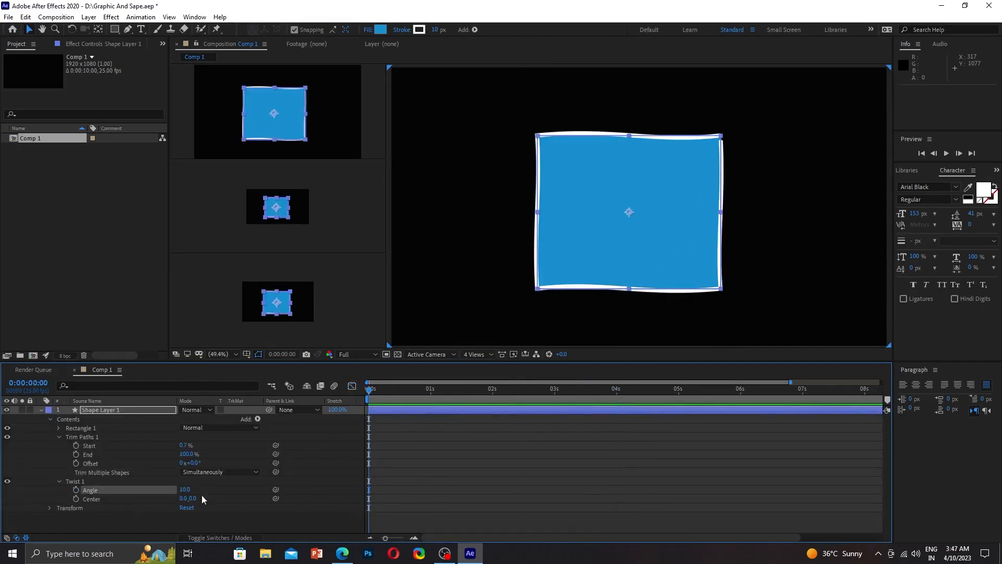
# Step: Animate the Twist 1 Center from 0.0, 0.0 at the start to 692.0, 0.0 at 0:00:04:01
pyautogui.click(76, 500)
pyautogui.moveTo(369, 390); pyautogui.dragTo(619, 416)
pyautogui.moveTo(183, 498); pyautogui.dragTo(540, 430)
# Step: Copy the starting Center keyframe to about 7 s and preview the animation from the beginning
pyautogui.moveTo(465, 488); pyautogui.dragTo(190, 538)
pyautogui.moveTo(393, 486); pyautogui.dragTo(288, 535)
pyautogui.hotkey('ctrl', 'c')
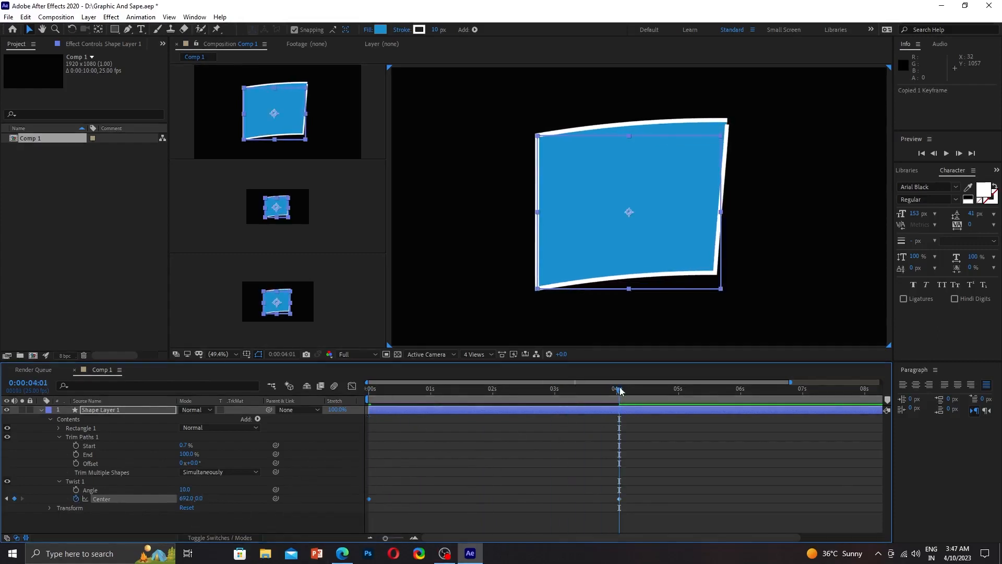
pyautogui.moveTo(620, 391); pyautogui.dragTo(804, 412)
pyautogui.hotkey('ctrl', 'v')
pyautogui.press('Home')
pyautogui.press('space')
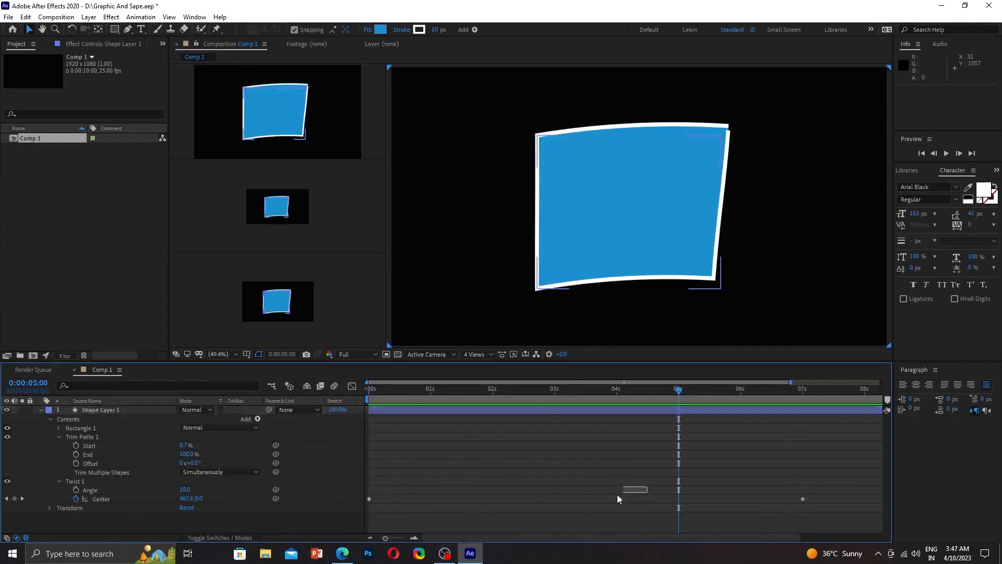
# Step: Retime the second and third Center keyframes to about 1.4 s and 2.6 s, and try a different Center X at 2.6 s
pyautogui.moveTo(620, 499); pyautogui.dragTo(458, 498)
pyautogui.moveTo(803, 499); pyautogui.dragTo(528, 499)
pyautogui.moveTo(530, 392); pyautogui.dragTo(528, 397)
pyautogui.moveTo(182, 499); pyautogui.dragTo(209, 559)
pyautogui.hotkey('ctrl', 'z')
# Step: Keyframe Center Y at about -260 near 5.3 s and about -290 near 8 s, and preview from the start
pyautogui.moveTo(528, 391); pyautogui.dragTo(699, 428)
pyautogui.moveTo(198, 499); pyautogui.dragTo(200, 278)
pyautogui.moveTo(699, 391); pyautogui.dragTo(862, 436)
pyautogui.moveTo(199, 499); pyautogui.dragTo(200, 464)
pyautogui.moveTo(862, 391); pyautogui.dragTo(368, 407)
pyautogui.press('space')
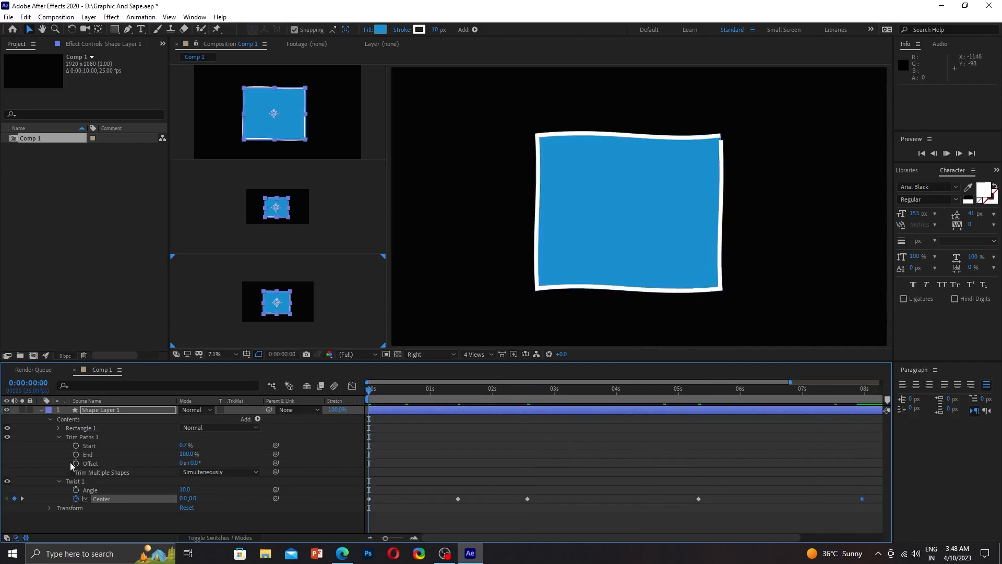
# Step: Apply Easy Ease to all the Center keyframes and show their curves in the graph editor of the maximized timeline
pyautogui.moveTo(71, 468); pyautogui.dragTo(73, 548)
pyautogui.press('F9')
pyautogui.press('`')
pyautogui.click(352, 60)
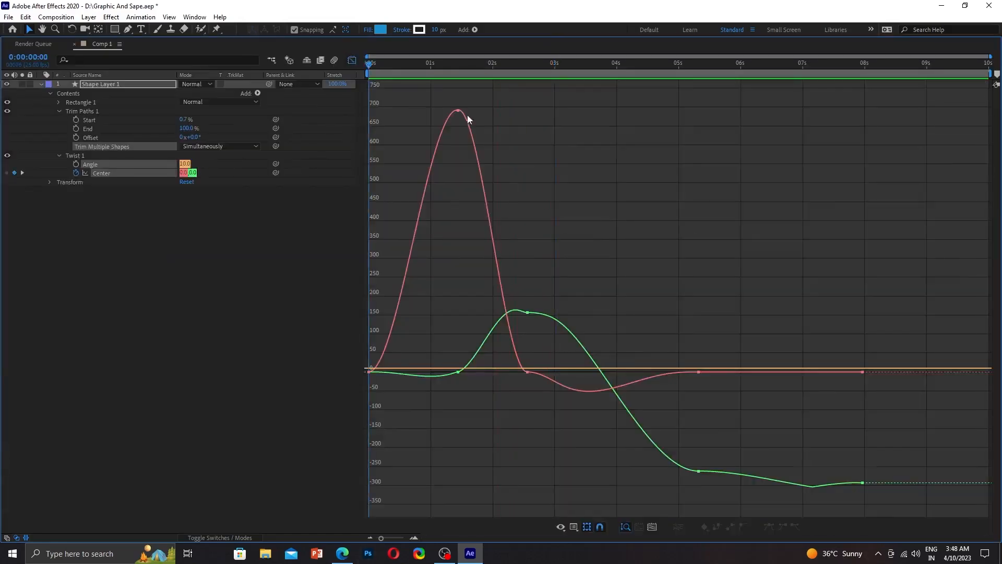
# Step: Preview the eased Center animation in the composition and compare it with the maximized value graph
pyautogui.press('`')
pyautogui.press('space')
pyautogui.press('`')
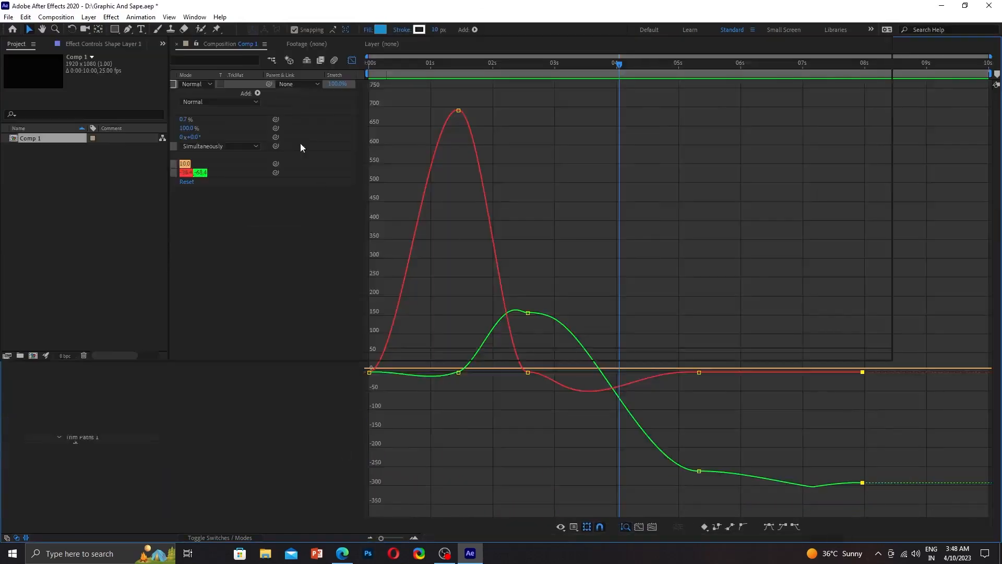
pyautogui.press('`')
# Step: Close the graph editor, remove the Center keyframes, save the project and preview the shape from the start
pyautogui.click(351, 386)
pyautogui.click(76, 499)
pyautogui.hotkey('ctrl', 's')
pyautogui.moveTo(620, 391); pyautogui.dragTo(367, 402)
pyautogui.press('space')
# Step: Add a Zig Zag modifier to Shape Layer 1 and expand its properties
pyautogui.click(257, 419)
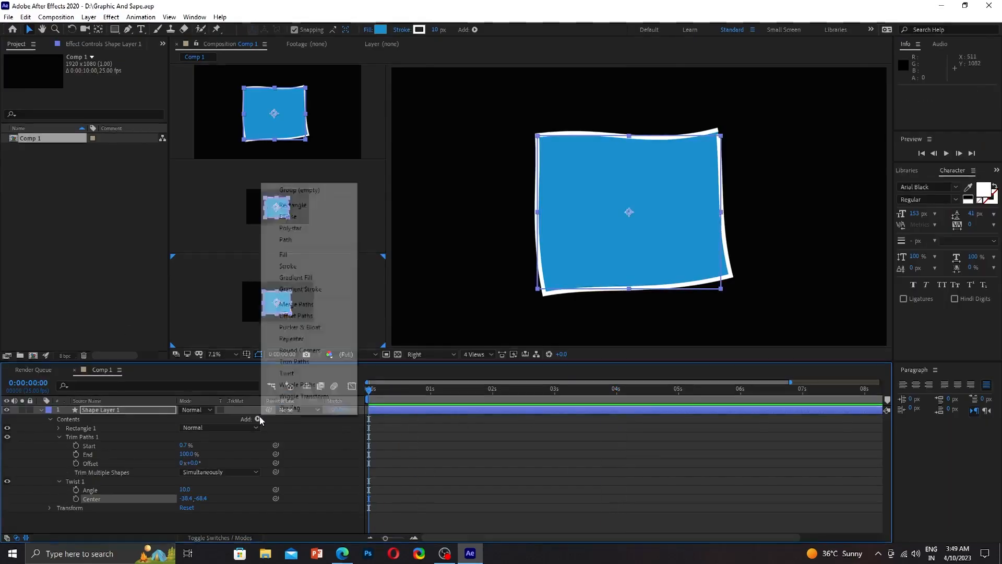
pyautogui.click(297, 409)
pyautogui.click(59, 508)
pyautogui.scroll(-1, 143, 505)
# Step: Keyframe the Zig Zag Size at the start, try changing it at about 2.8 s, and undo the latest changes
pyautogui.click(76, 502)
pyautogui.click(540, 390)
pyautogui.moveTo(182, 505); pyautogui.dragTo(191, 511)
pyautogui.hotkey('ctrl', 'z')
pyautogui.hotkey('ctrl', 'z')
pyautogui.hotkey('ctrl', 'z')
# Step: Keyframe the Zig Zag's Ridges per segment at the start, increase its Size at about 5 s, and preview from the beginning
pyautogui.moveTo(370, 391); pyautogui.dragTo(554, 391)
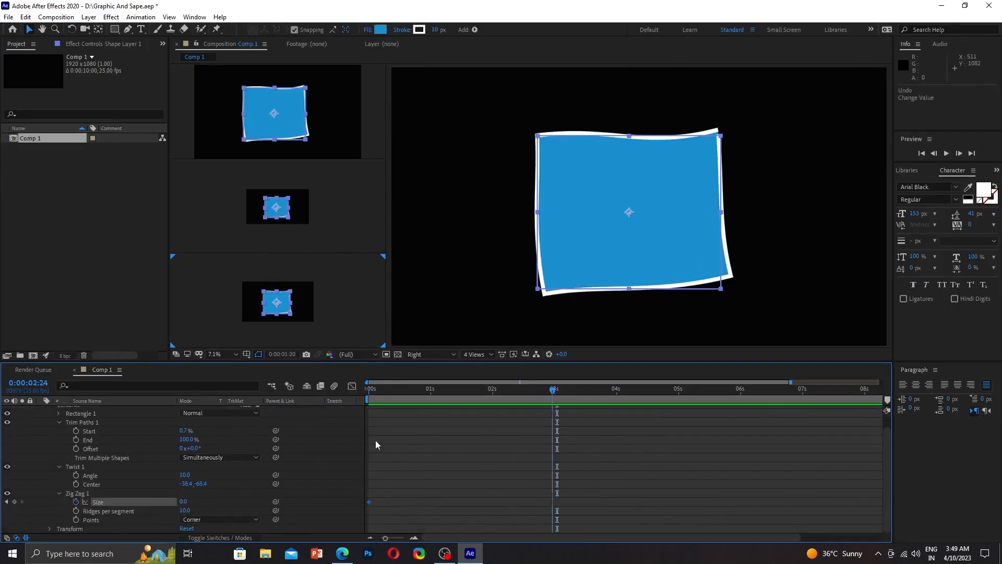
pyautogui.click(368, 391)
pyautogui.click(76, 511)
pyautogui.moveTo(371, 391); pyautogui.dragTo(679, 391)
pyautogui.moveTo(183, 502); pyautogui.dragTo(208, 501)
pyautogui.moveTo(679, 391); pyautogui.dragTo(368, 391)
pyautogui.press('space')
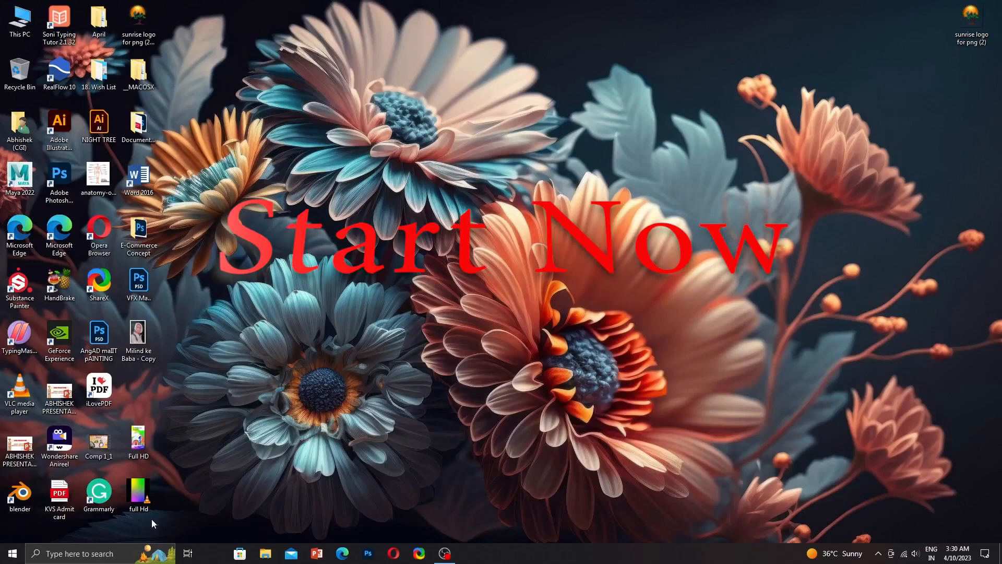
# Step: Launch Adobe After Effects 2020 from the desktop and create a new project
pyautogui.click(83, 554)
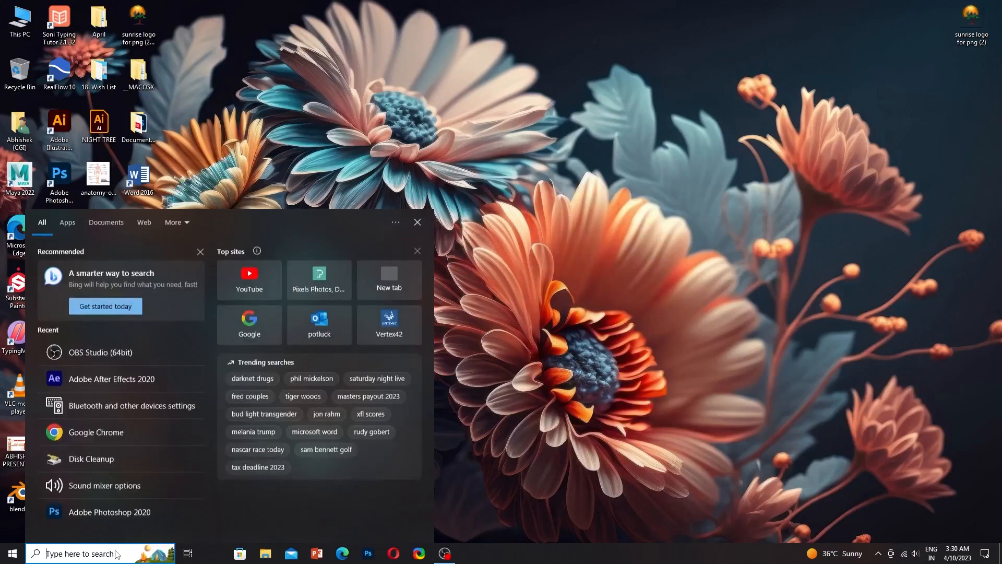
pyautogui.click(121, 387)
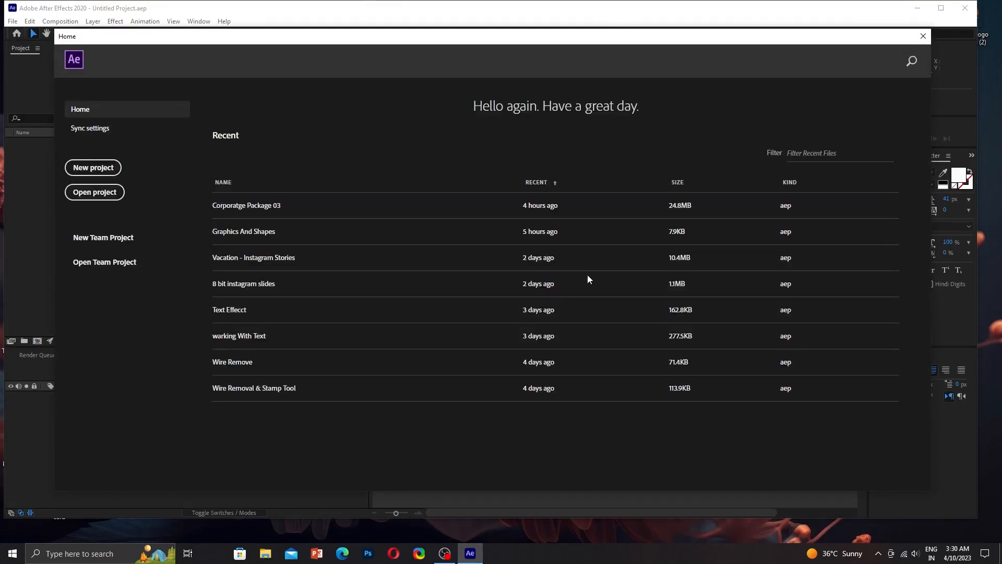
pyautogui.click(92, 167)
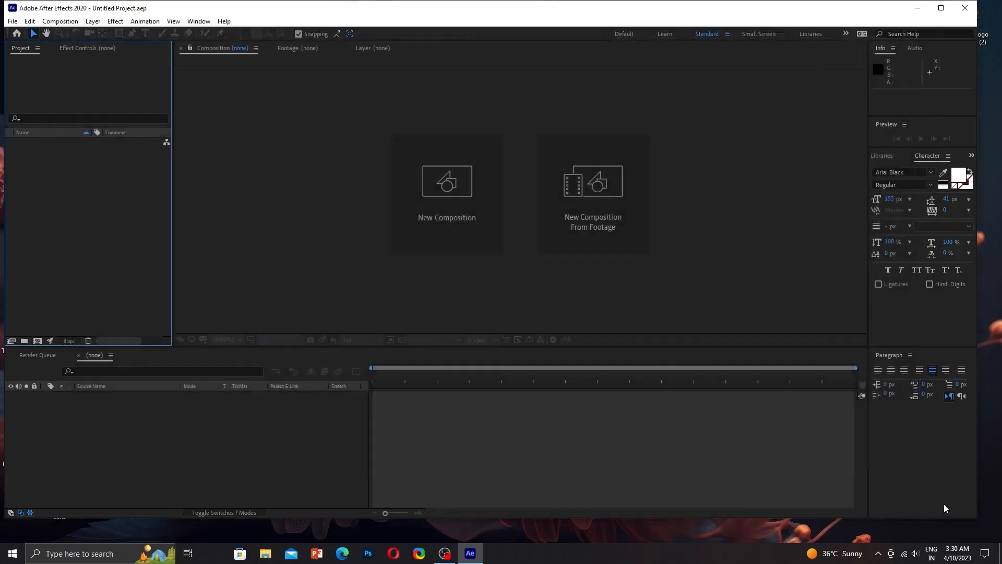
# Step: Save the project on drive D: under the name "Graphic And Sape"
pyautogui.hotkey('ctrl', 's')
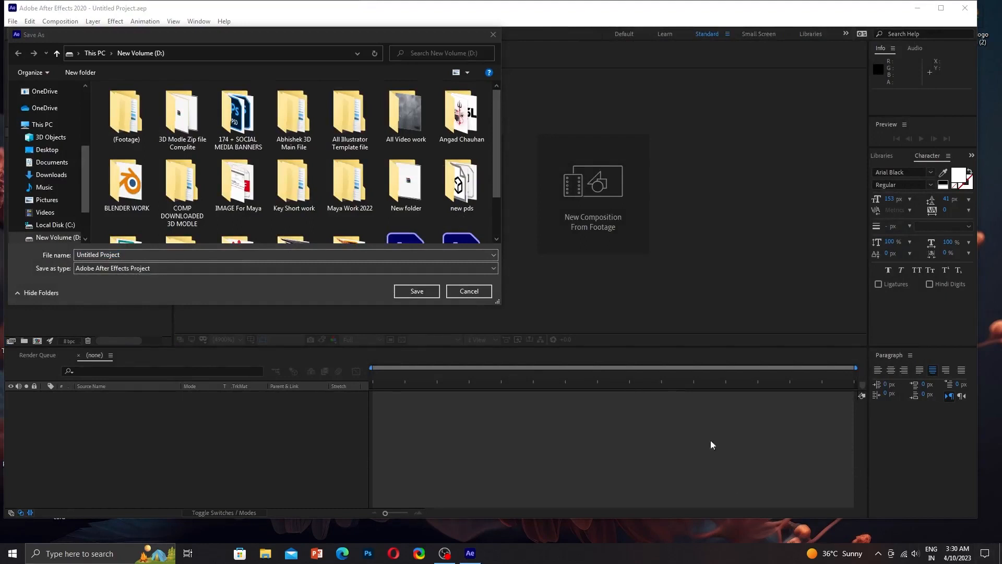
pyautogui.click(144, 255)
pyautogui.click(138, 267)
pyautogui.click(135, 257)
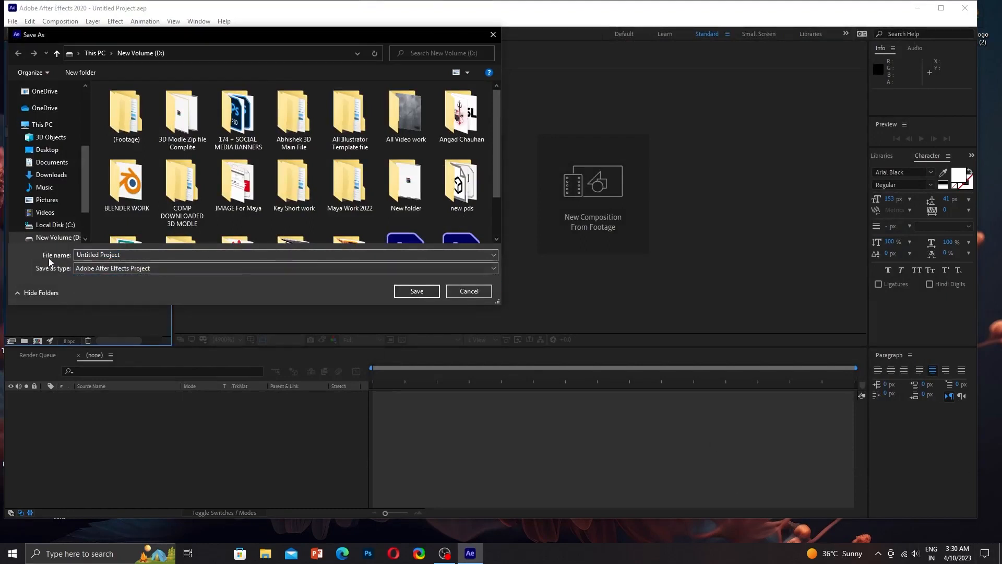
pyautogui.hotkey('ctrl', 'a')
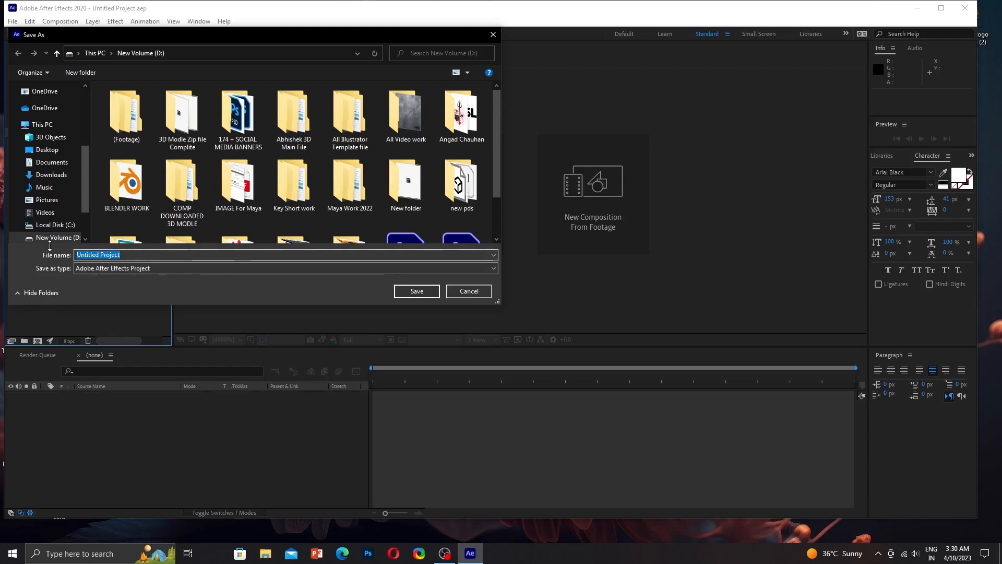
pyautogui.press('BackSpace')
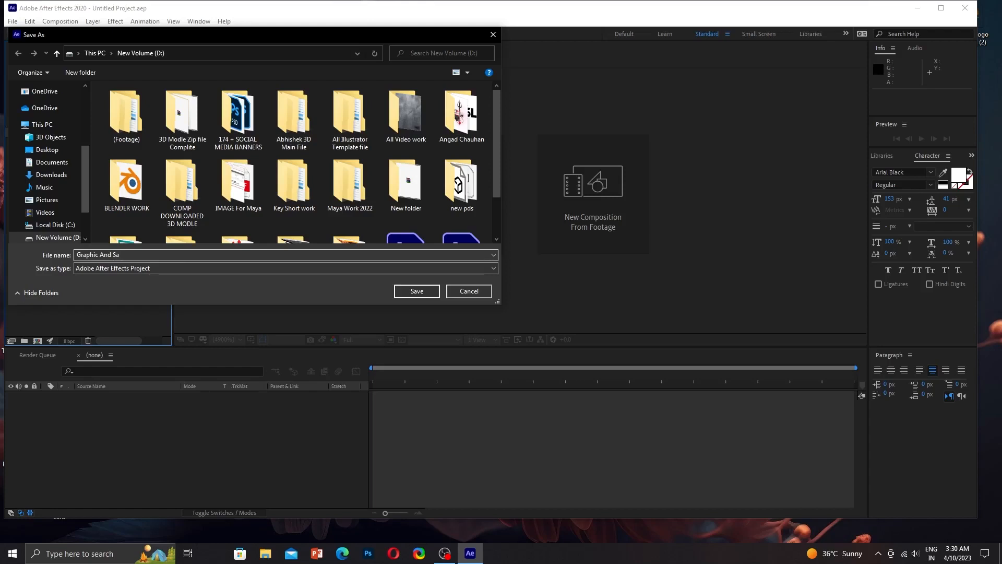
pyautogui.write('ve')
pyautogui.press('Return')
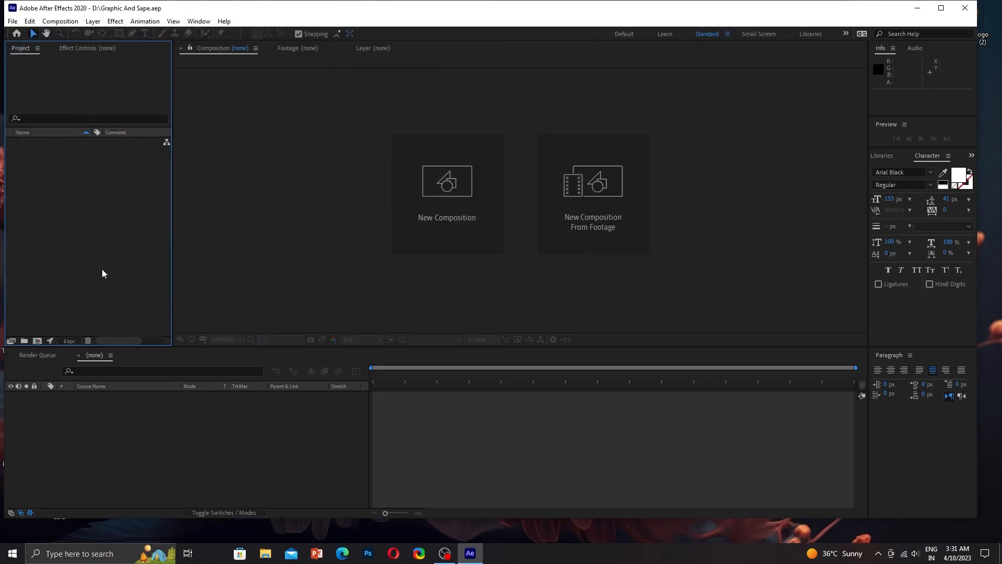
# Step: Create a composition named Comp 1 with the HDTV 1080 25 preset, 1920 x 1080 px and a 10-second duration
pyautogui.hotkey('ctrl', 'n')
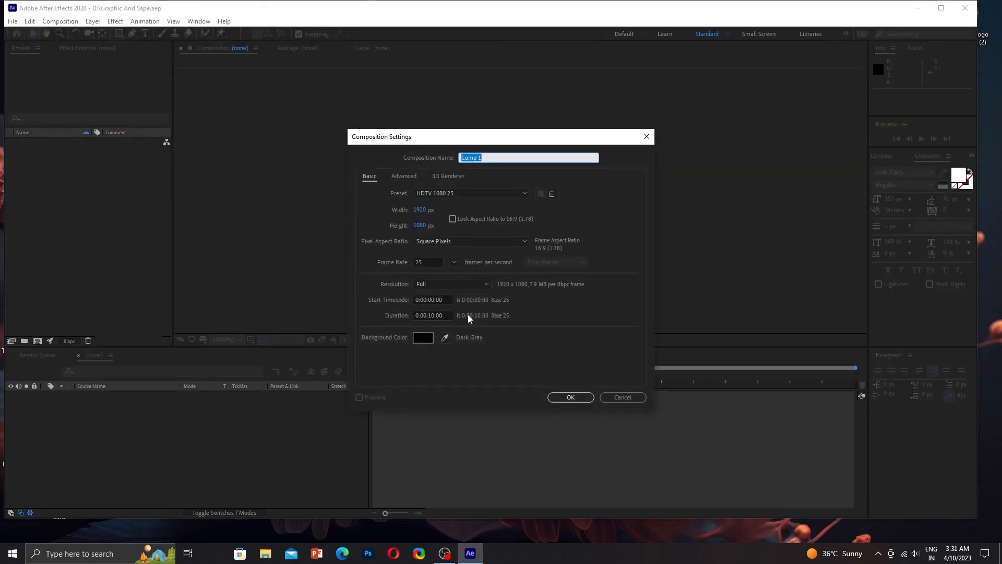
pyautogui.click(593, 398)
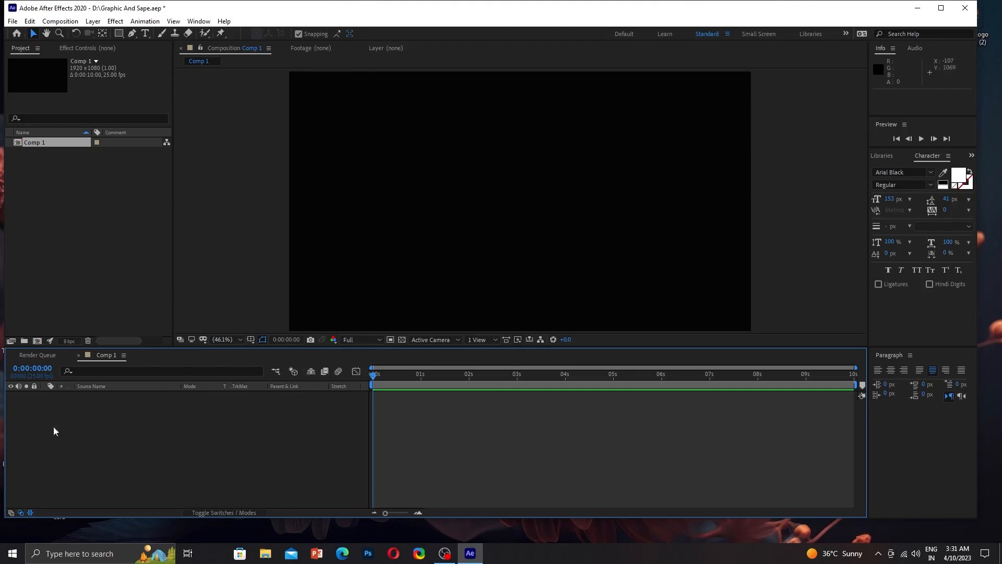
pyautogui.click(40, 356)
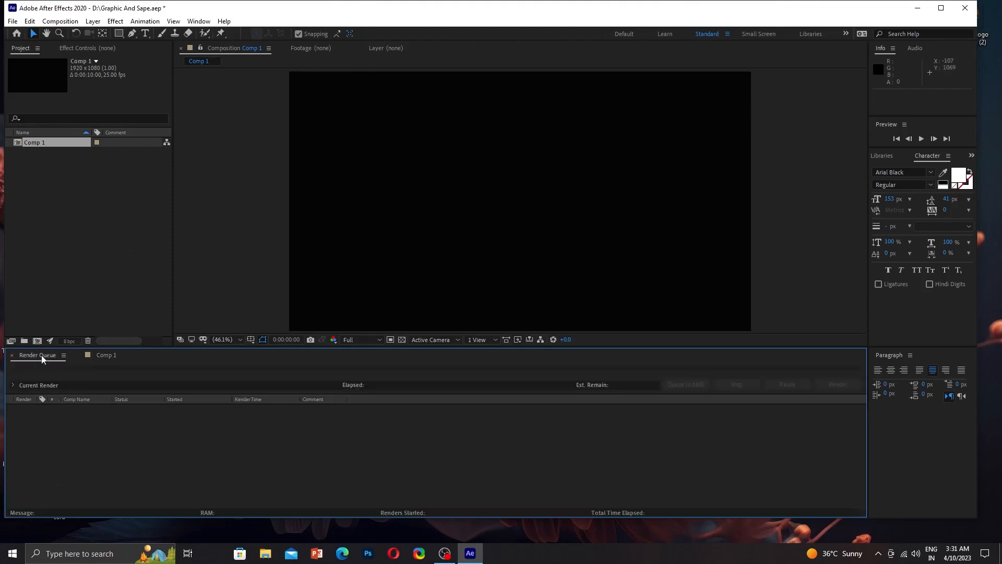
pyautogui.click(97, 358)
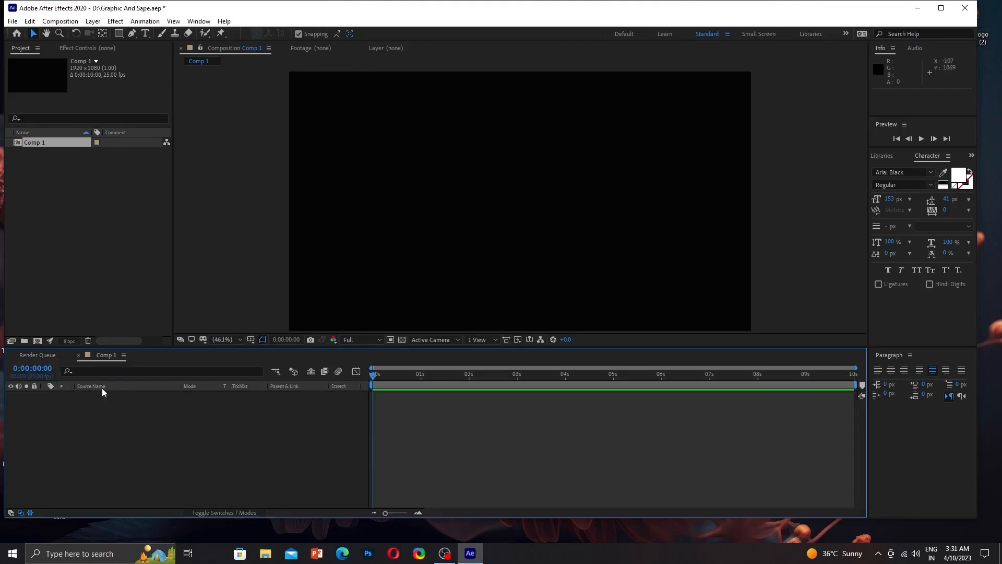
# Step: Draw a rectangle about 468 x 375 px near the composition's centre and set its stroke width to 10 px
pyautogui.click(119, 33)
pyautogui.moveTo(463, 136)
pyautogui.mouseDown()
pyautogui.moveTo(553, 225)
pyautogui.moveTo(575, 228)
pyautogui.mouseUp()
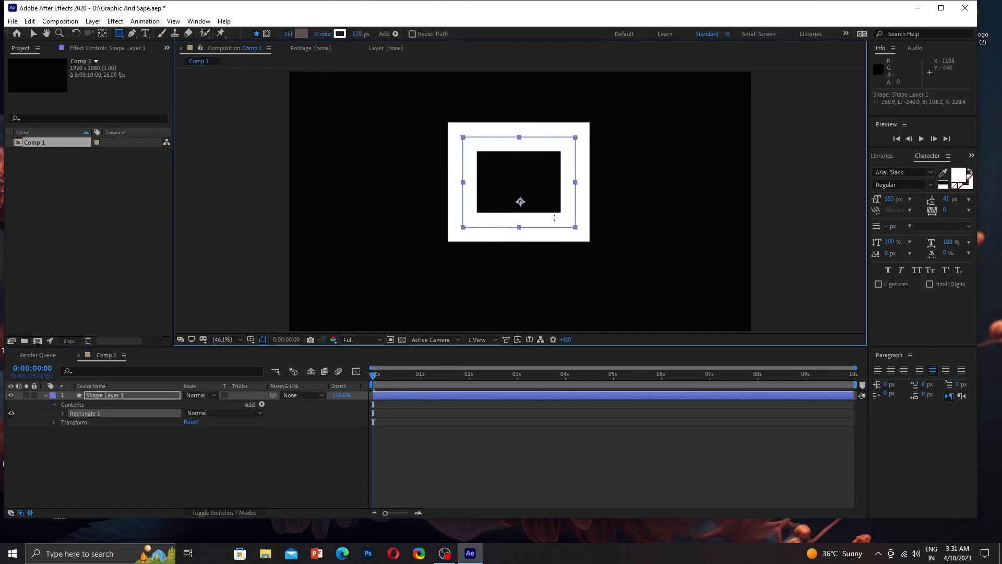
pyautogui.click(358, 34)
pyautogui.write('10')
pyautogui.press('Return')
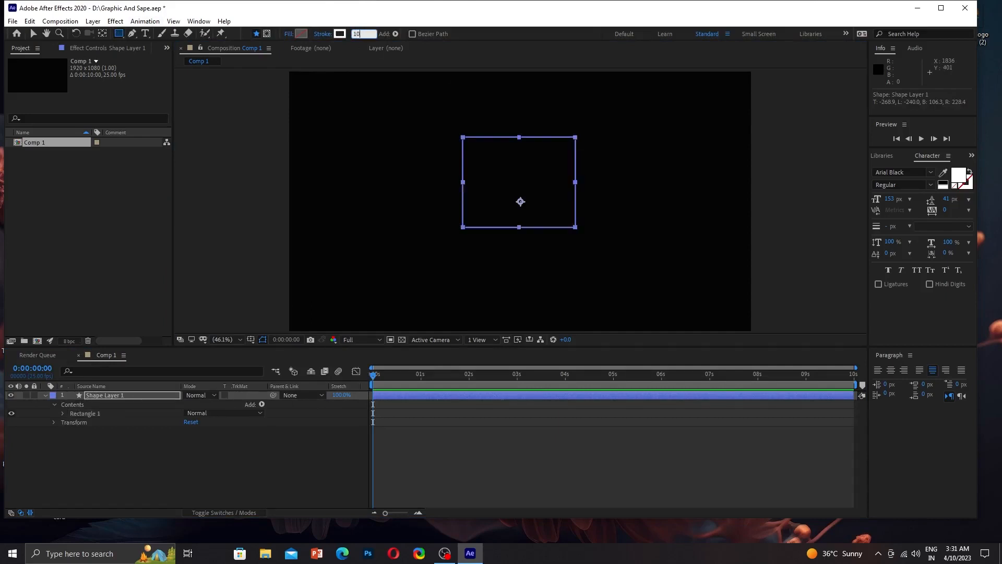
# Step: Set the rectangle's fill colour to blue 1B90CD and deselect the shape layer
pyautogui.click(301, 34)
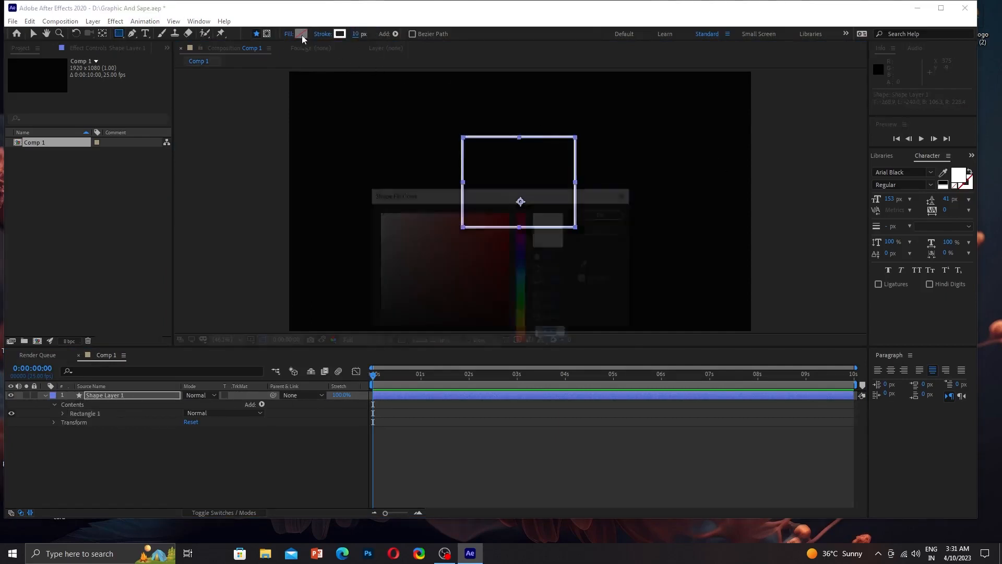
pyautogui.click(450, 254)
pyautogui.click(484, 240)
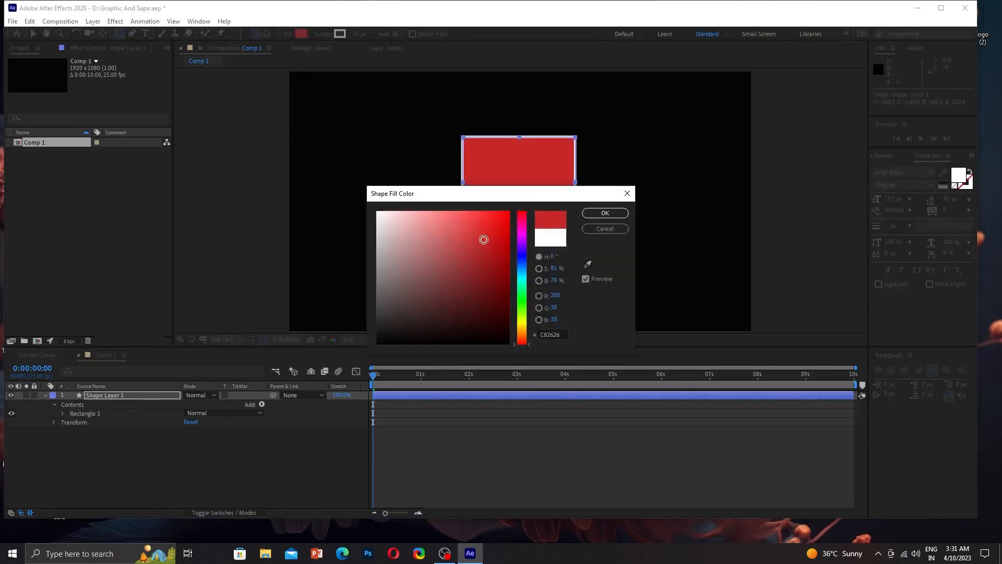
pyautogui.click(522, 269)
pyautogui.click(482, 255)
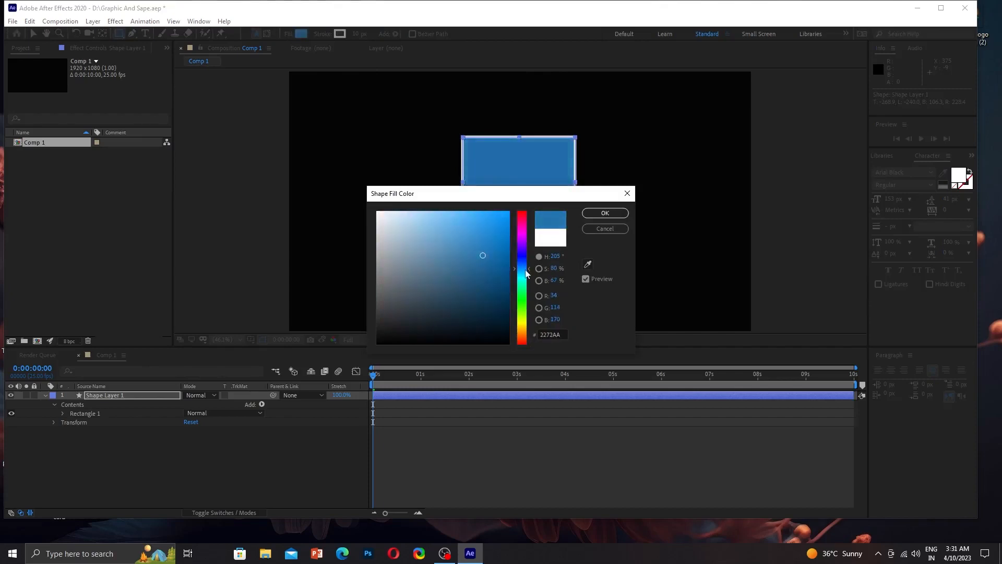
pyautogui.click(524, 271)
pyautogui.click(504, 241)
pyautogui.moveTo(503, 241); pyautogui.dragTo(492, 237)
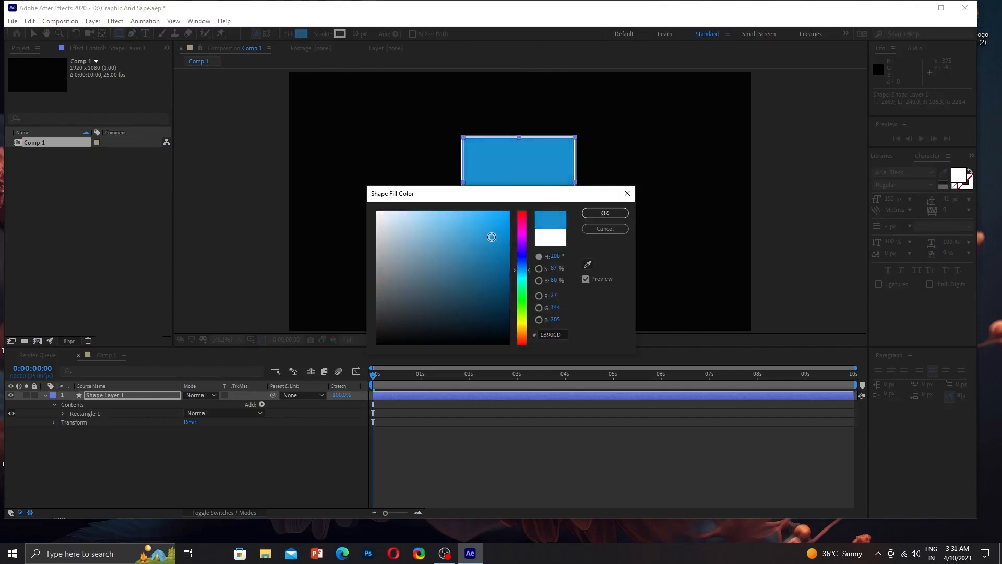
pyautogui.click(589, 210)
pyautogui.click(112, 486)
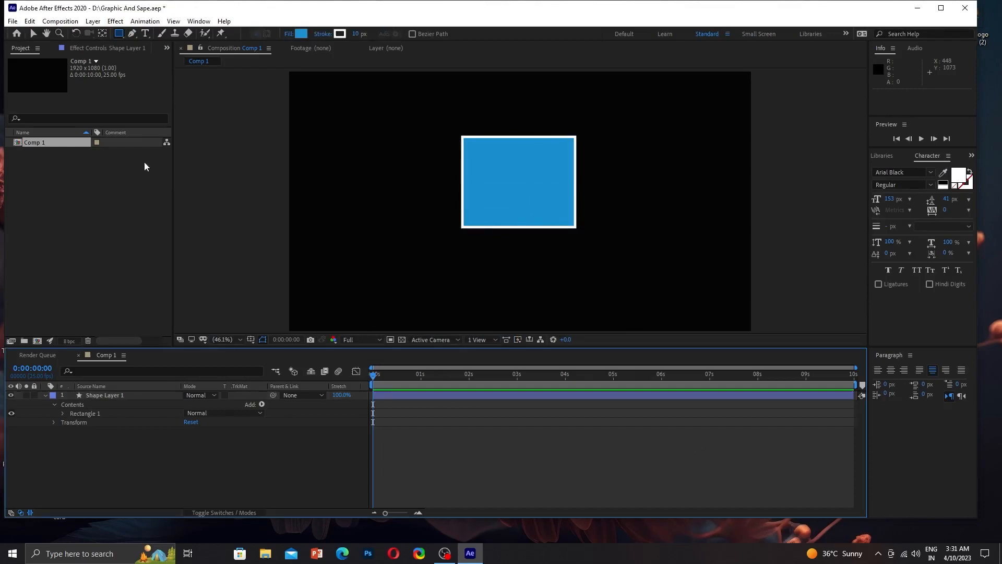
# Step: Move the rectangle up and to the left, to a layer position of about 602, 455
pyautogui.press('v')
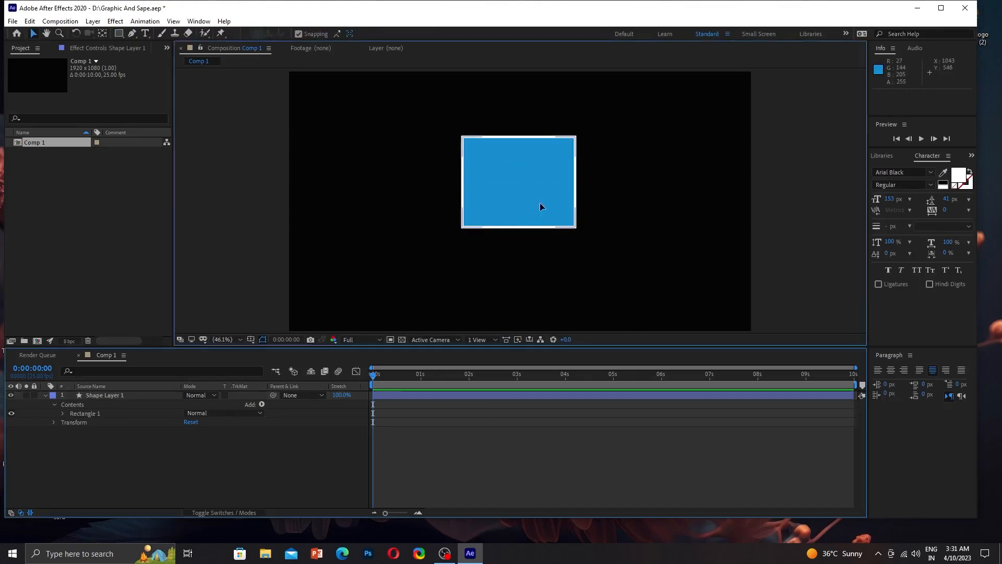
pyautogui.moveTo(539, 204); pyautogui.dragTo(454, 186)
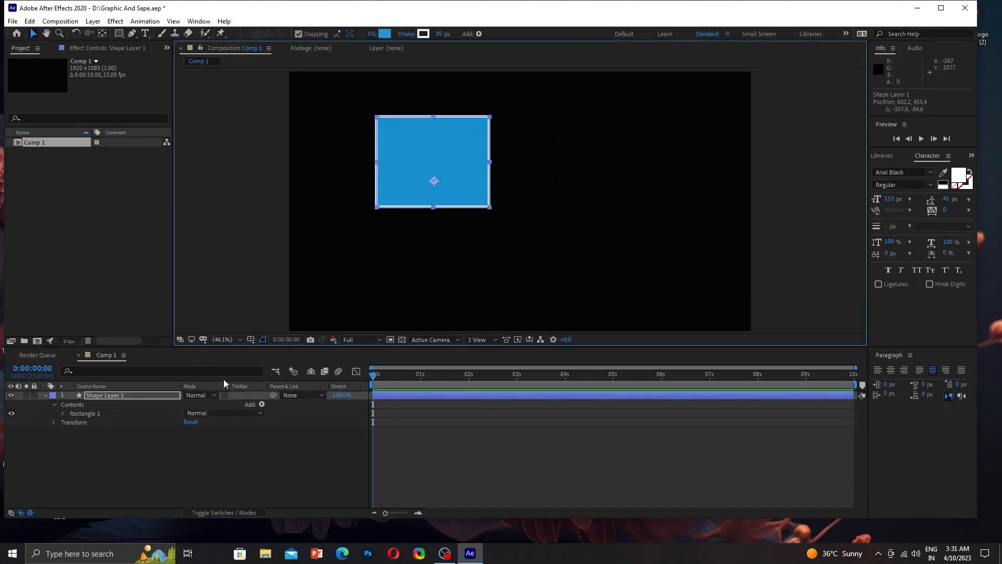
# Step: Add a Trim Paths modifier to Shape Layer 1, expand its properties and try changing its End value
pyautogui.click(263, 405)
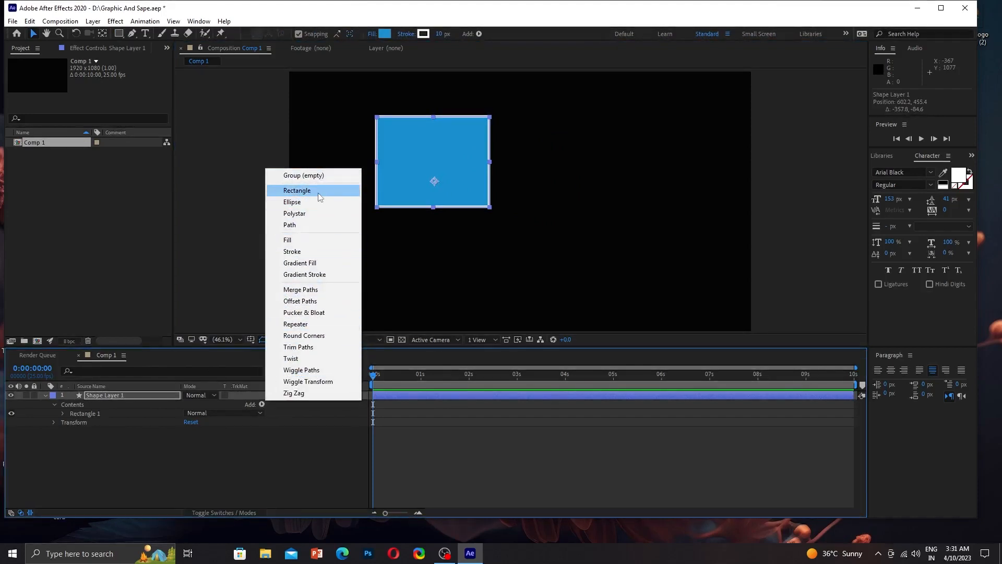
pyautogui.click(306, 348)
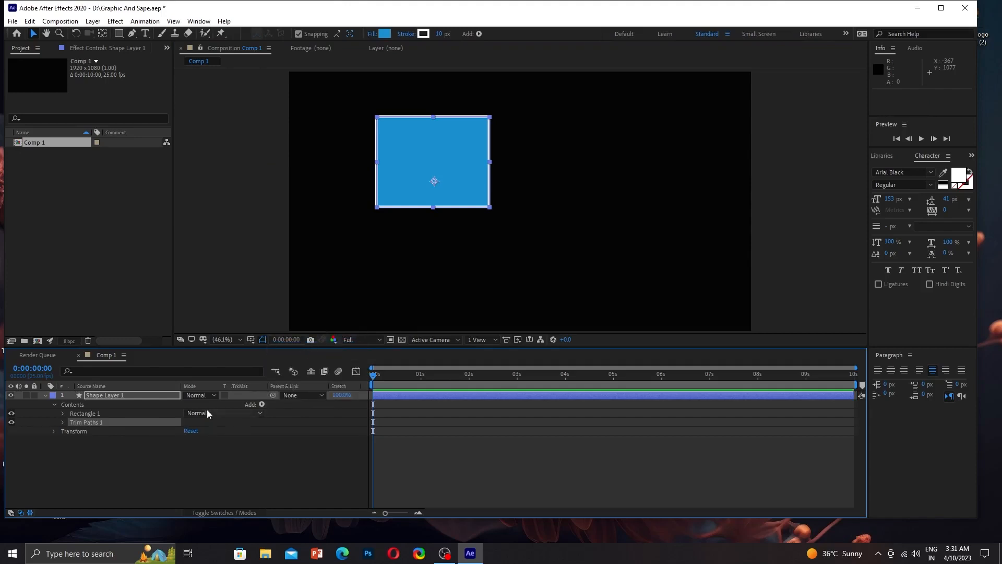
pyautogui.click(63, 423)
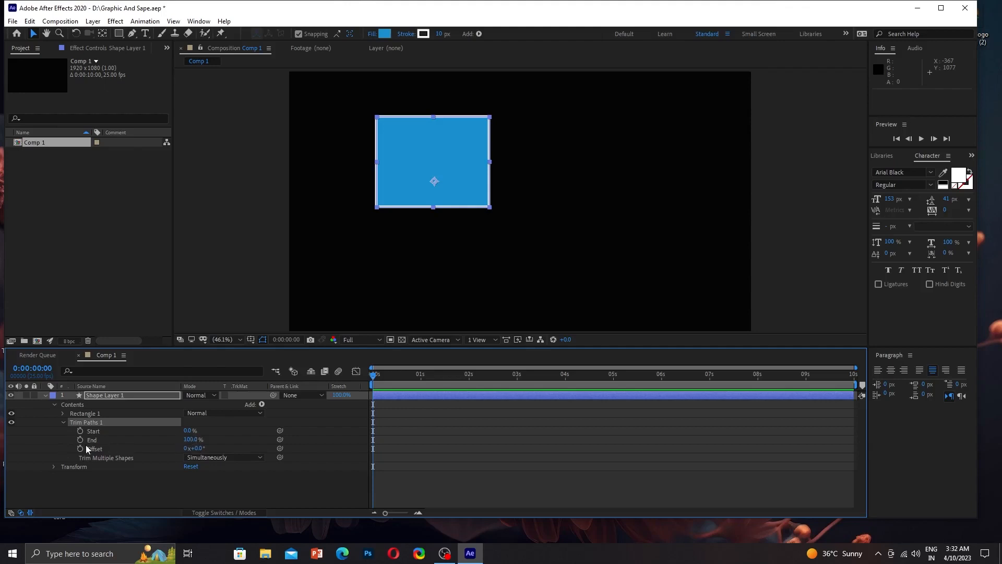
pyautogui.moveTo(189, 440)
pyautogui.mouseDown()
pyautogui.moveTo(171, 441)
pyautogui.moveTo(201, 441)
pyautogui.moveTo(155, 443)
pyautogui.moveTo(199, 442)
pyautogui.mouseUp()
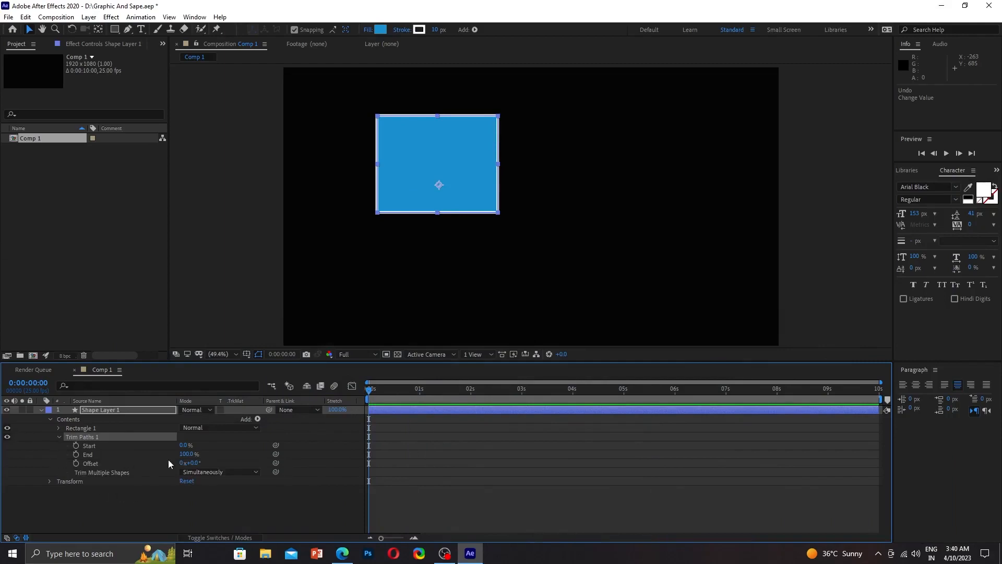
# Step: Keyframe the Trim Paths End value from 100% at the timeline start to 1% at 0:00:02:01 and preview the animation
pyautogui.click(77, 455)
pyautogui.click(380, 391)
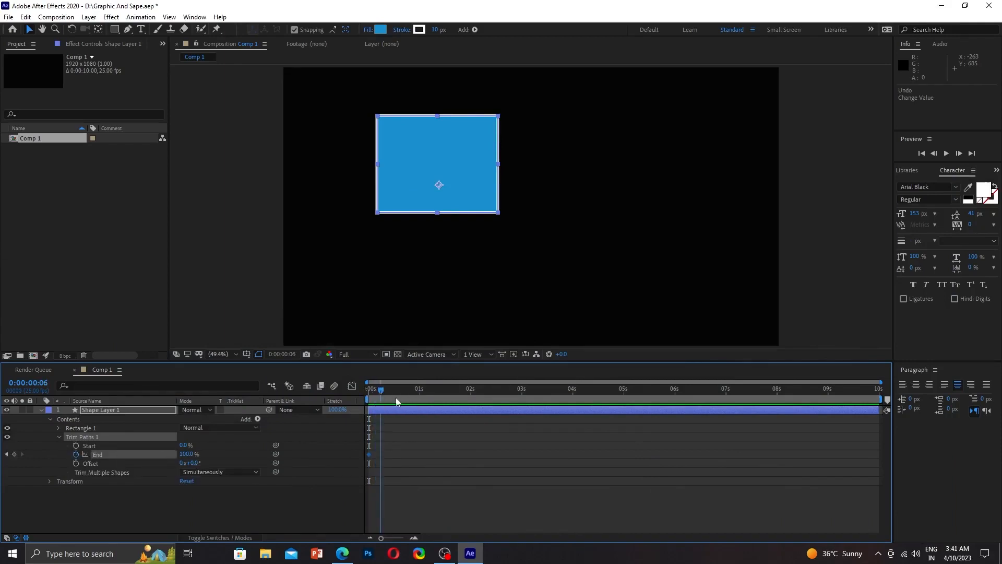
pyautogui.moveTo(397, 402); pyautogui.dragTo(472, 421)
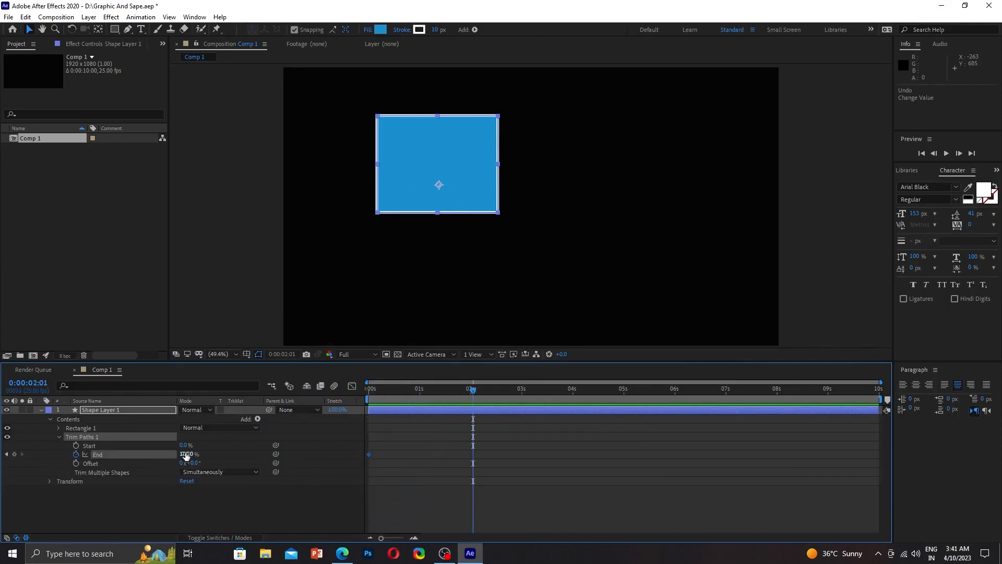
pyautogui.moveTo(186, 456); pyautogui.dragTo(190, 504)
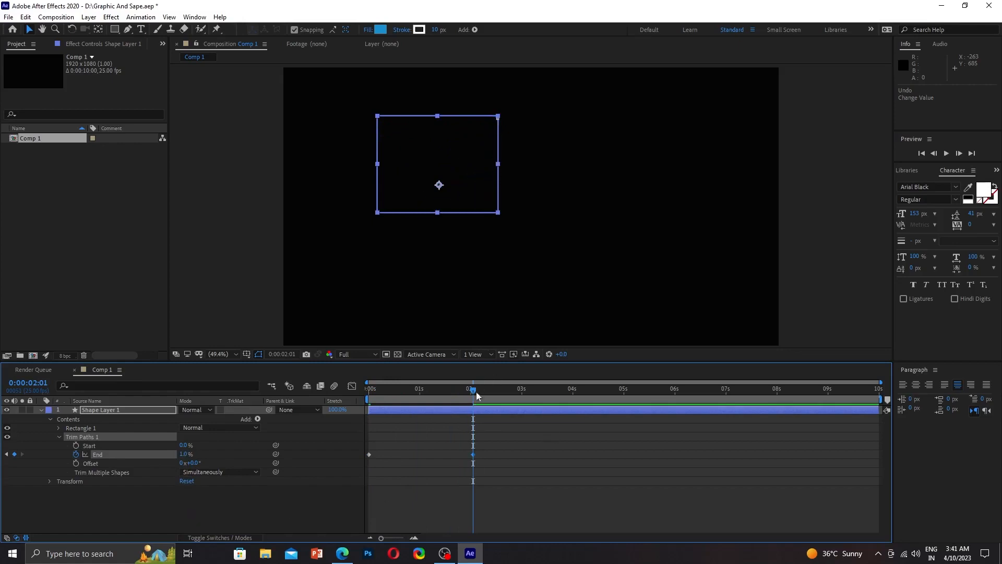
pyautogui.moveTo(473, 391); pyautogui.dragTo(365, 413)
pyautogui.press('space')
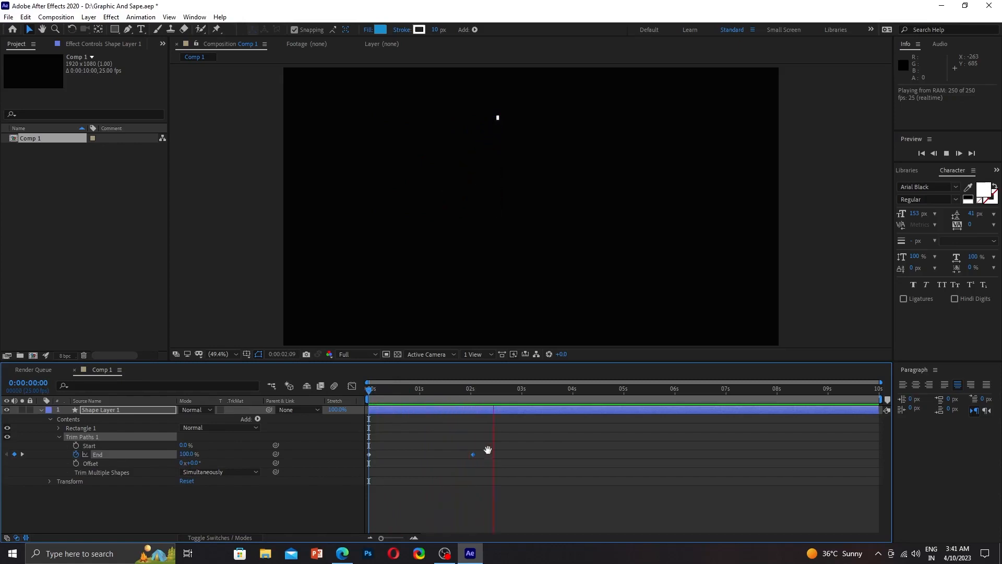
pyautogui.press('space')
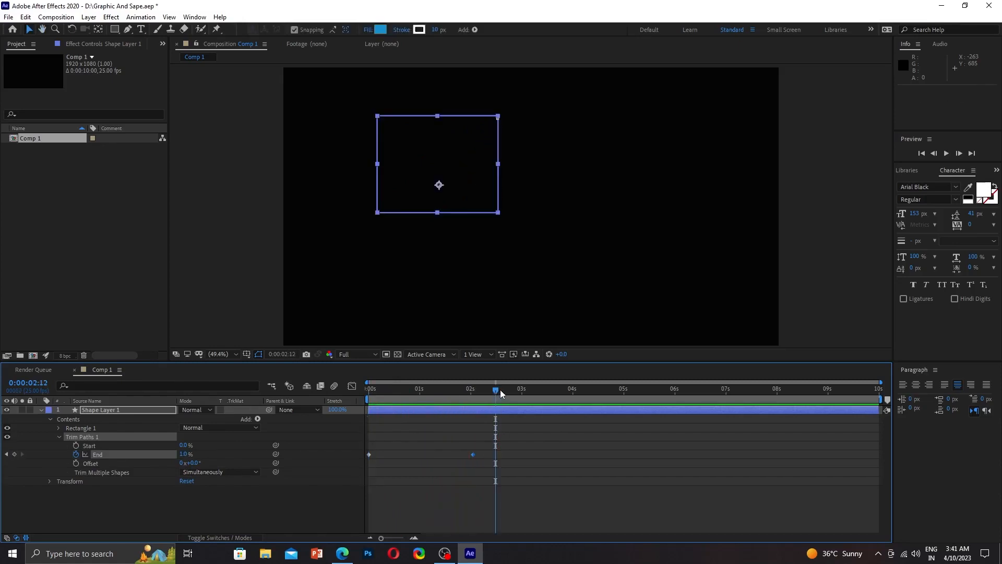
# Step: Replay the End animation from the start and delete both End keyframes
pyautogui.moveTo(500, 390); pyautogui.dragTo(359, 409)
pyautogui.press('space')
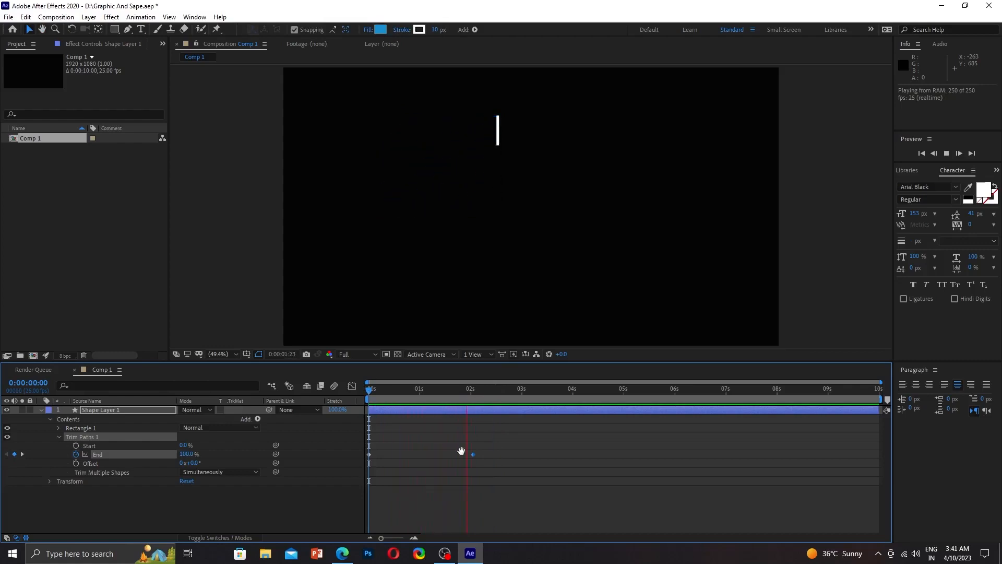
pyautogui.press('space')
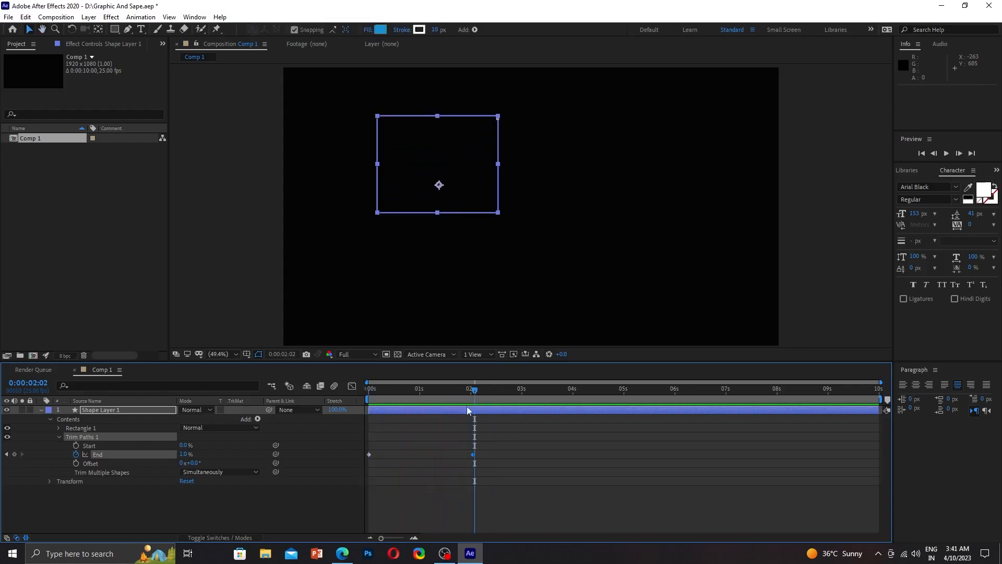
pyautogui.moveTo(477, 391); pyautogui.dragTo(352, 409)
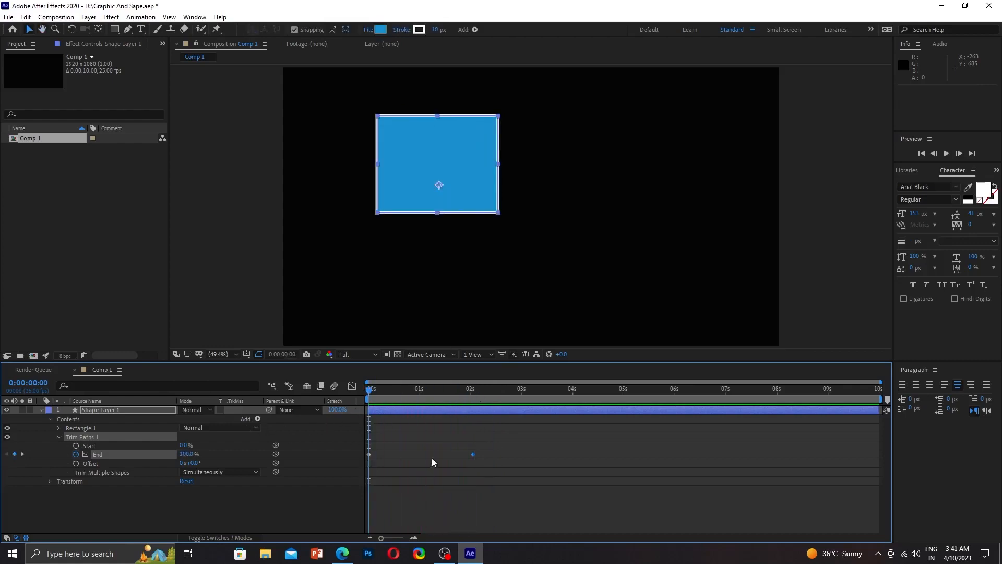
pyautogui.moveTo(529, 445); pyautogui.dragTo(370, 474)
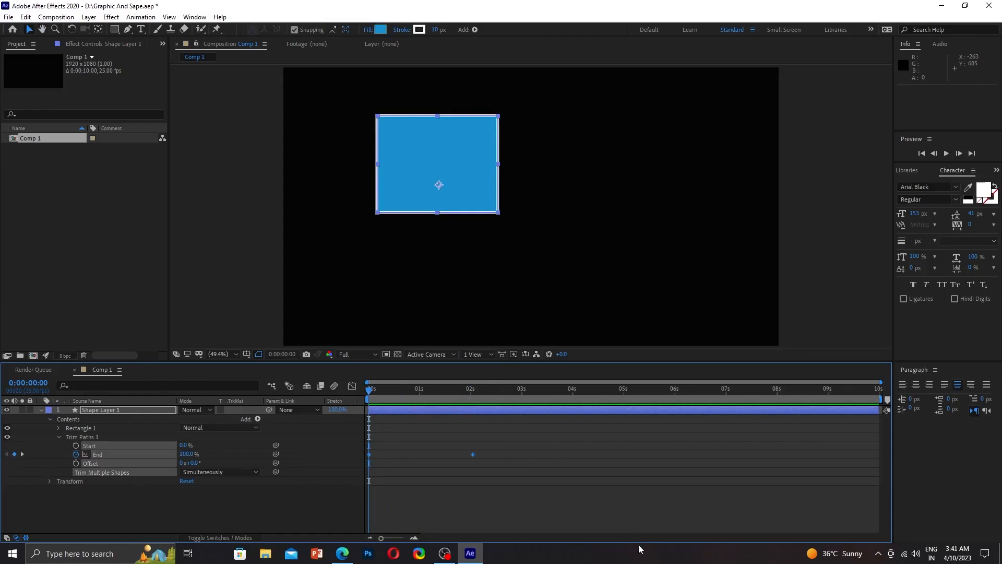
pyautogui.press('Delete')
# Step: Try adding a Polystar path to the contents of Shape Layer 1
pyautogui.click(258, 418)
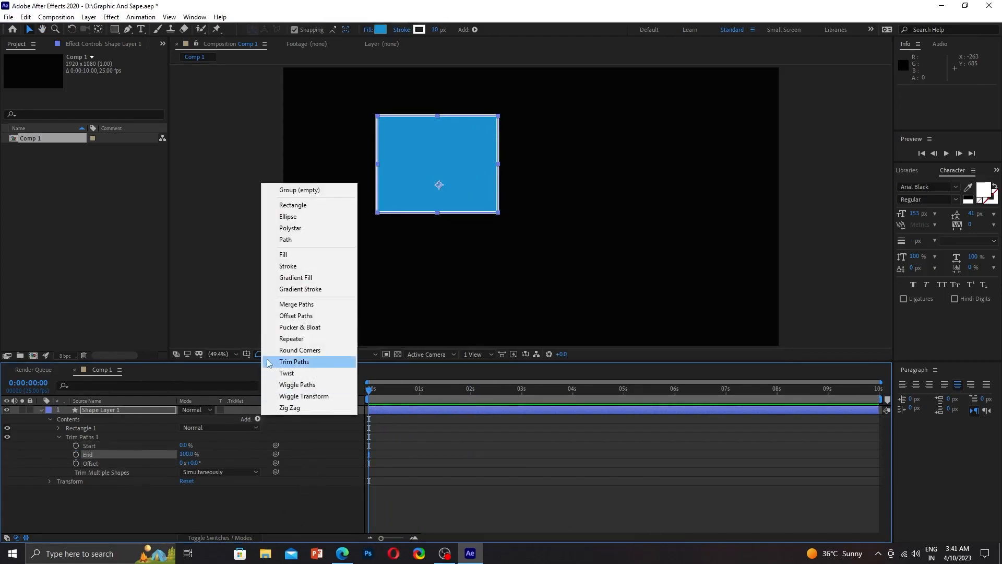
pyautogui.click(290, 227)
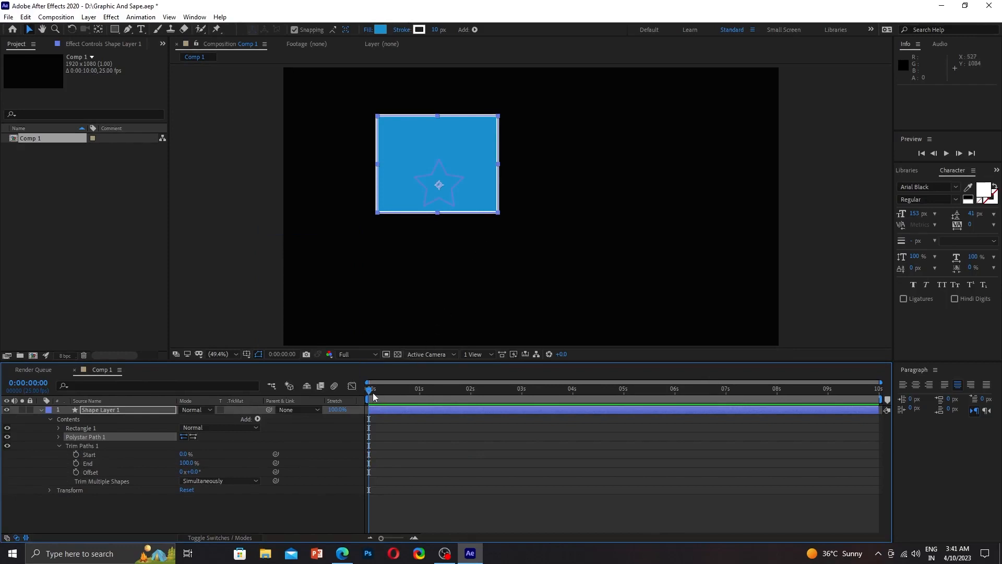
pyautogui.hotkey('ctrl', 'z')
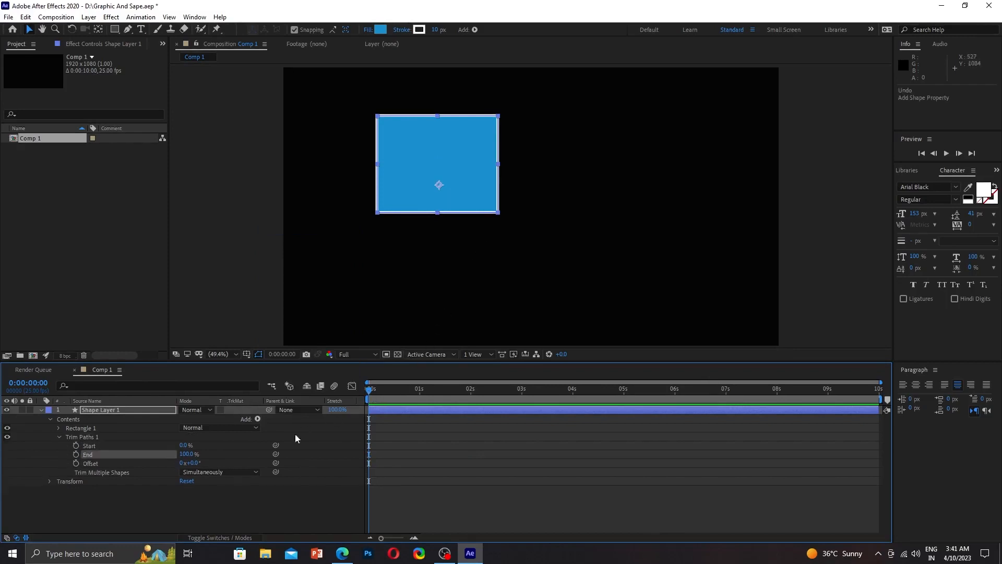
# Step: Try adding an Ellipse path to Shape Layer 1, testing the Trim Paths End value and the ellipse's size
pyautogui.click(258, 420)
pyautogui.click(307, 215)
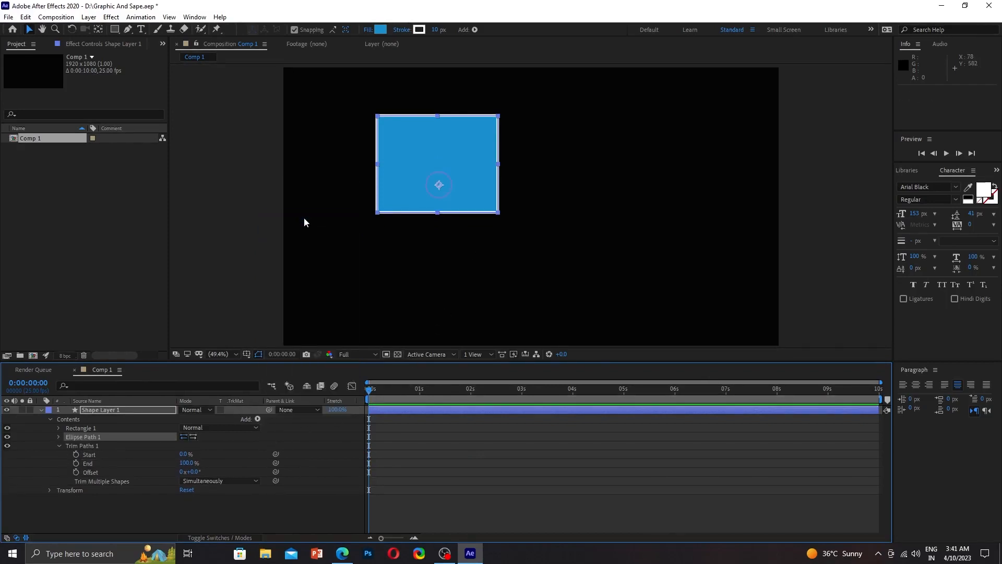
pyautogui.moveTo(187, 463)
pyautogui.mouseDown()
pyautogui.moveTo(185, 491)
pyautogui.moveTo(184, 462)
pyautogui.mouseUp()
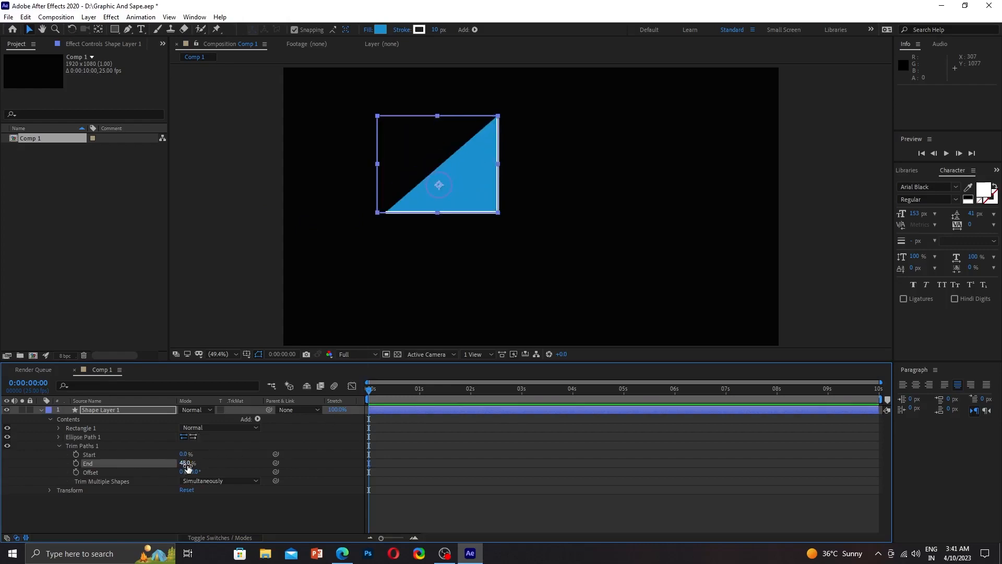
pyautogui.hotkey('ctrl', 'z')
pyautogui.click(57, 437)
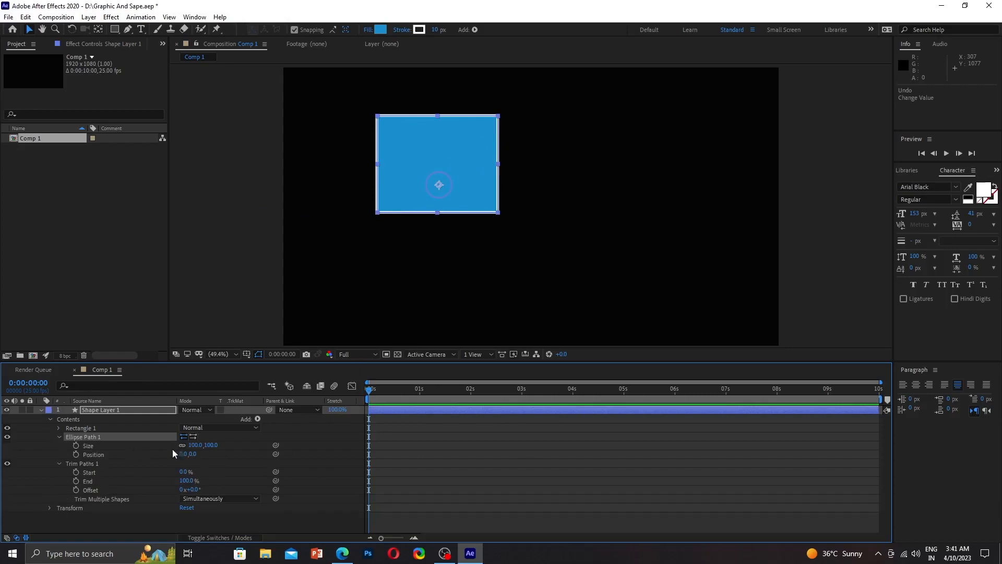
pyautogui.moveTo(194, 444); pyautogui.dragTo(256, 476)
pyautogui.hotkey('ctrl', 'z')
pyautogui.hotkey('ctrl', 'z')
pyautogui.click(123, 454)
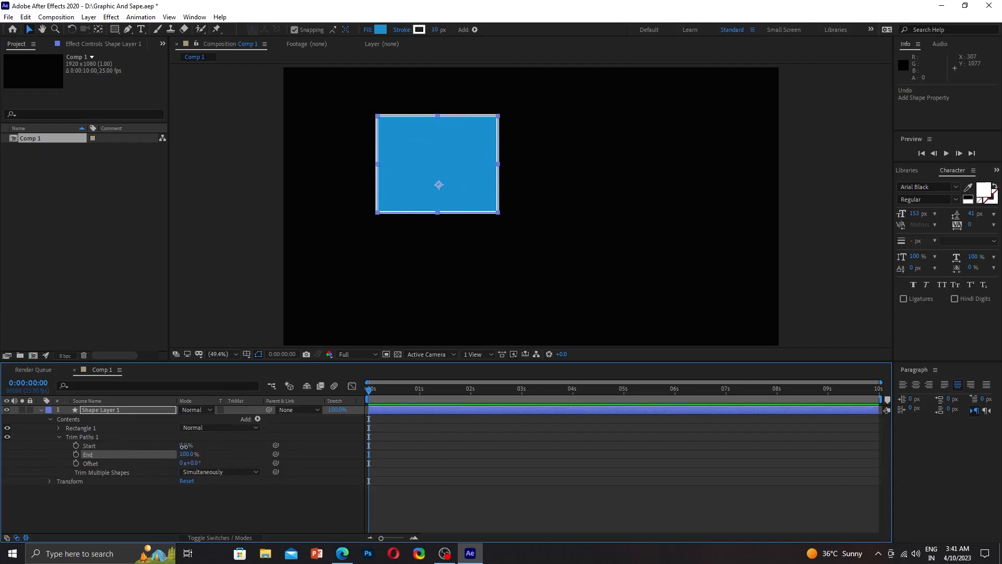
# Step: Keyframe the Trim Paths Start value from 100% at the timeline start to 0% at 0:00:01:21 and preview the animation
pyautogui.moveTo(185, 445); pyautogui.dragTo(190, 400)
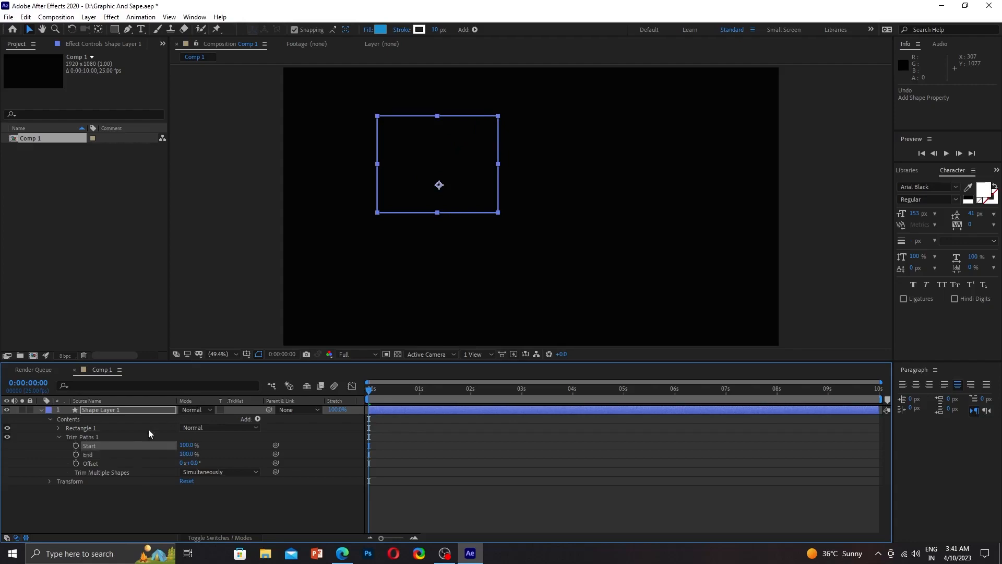
pyautogui.moveTo(372, 390); pyautogui.dragTo(463, 397)
pyautogui.click(188, 446)
pyautogui.write('0')
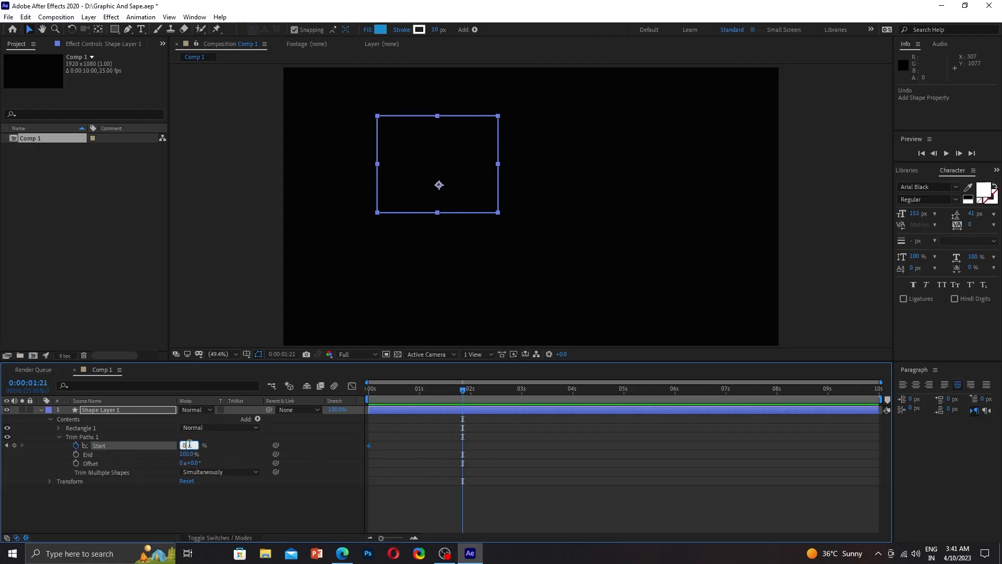
pyautogui.press('Return')
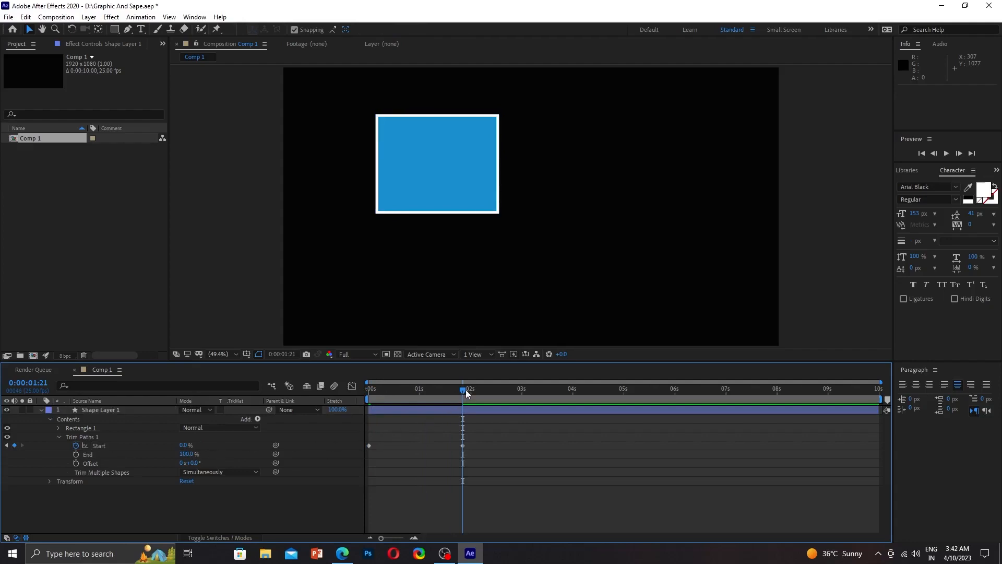
pyautogui.moveTo(464, 389); pyautogui.dragTo(301, 424)
pyautogui.press('space')
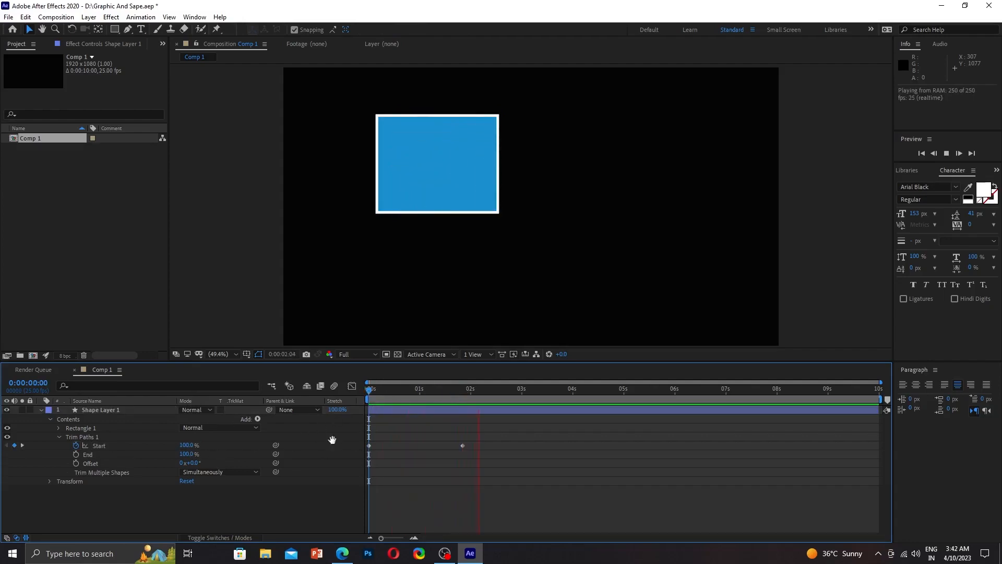
pyautogui.press('space')
# Step: Apply Easy Ease to both Trim Paths Start keyframes
pyautogui.moveTo(471, 438); pyautogui.dragTo(338, 465)
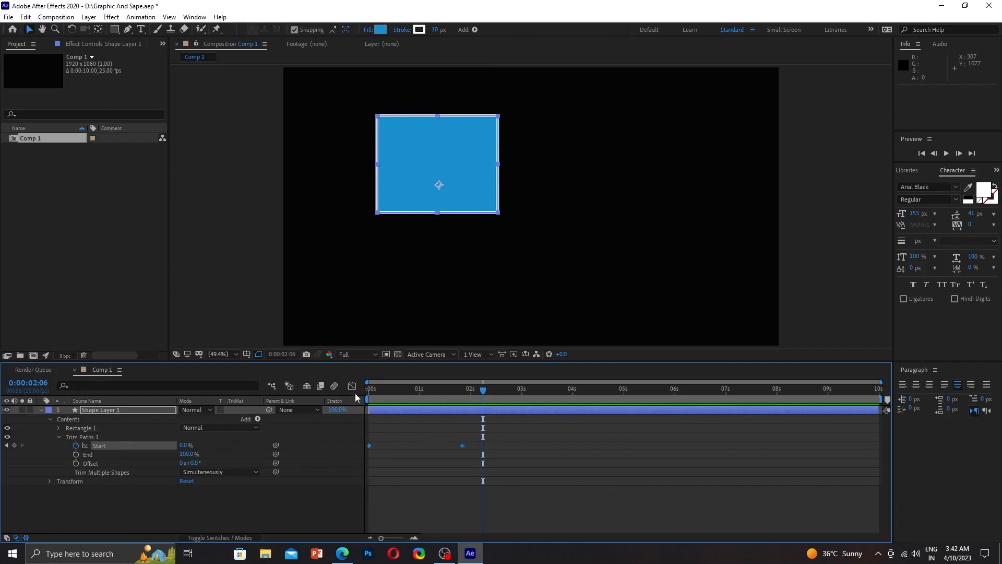
pyautogui.rightClick(443, 442)
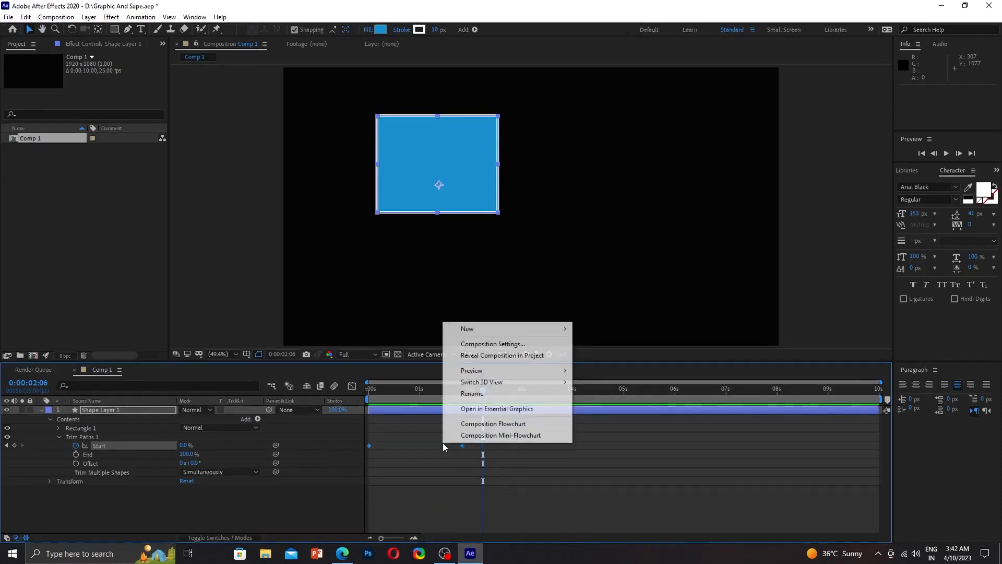
pyautogui.click(444, 446)
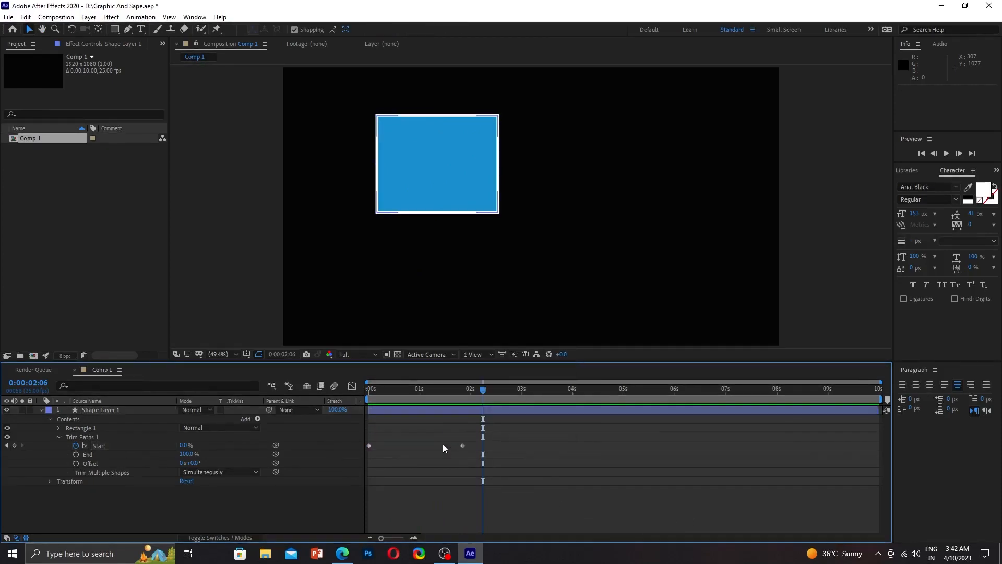
pyautogui.moveTo(486, 437); pyautogui.dragTo(340, 478)
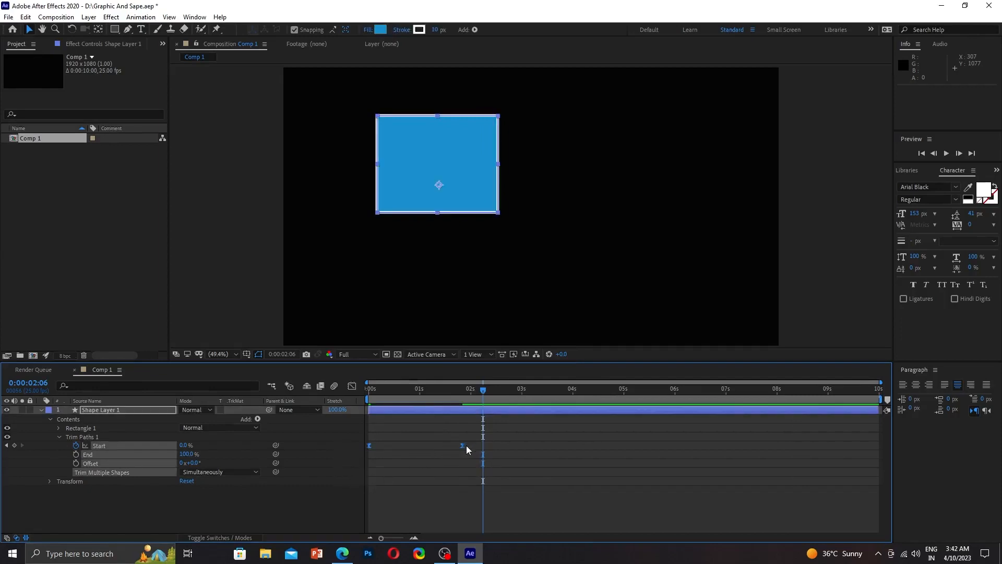
# Step: Lengthen the first Start keyframe's outgoing easing handle to about 1.6 seconds in the graph editor and preview the animation
pyautogui.click(352, 386)
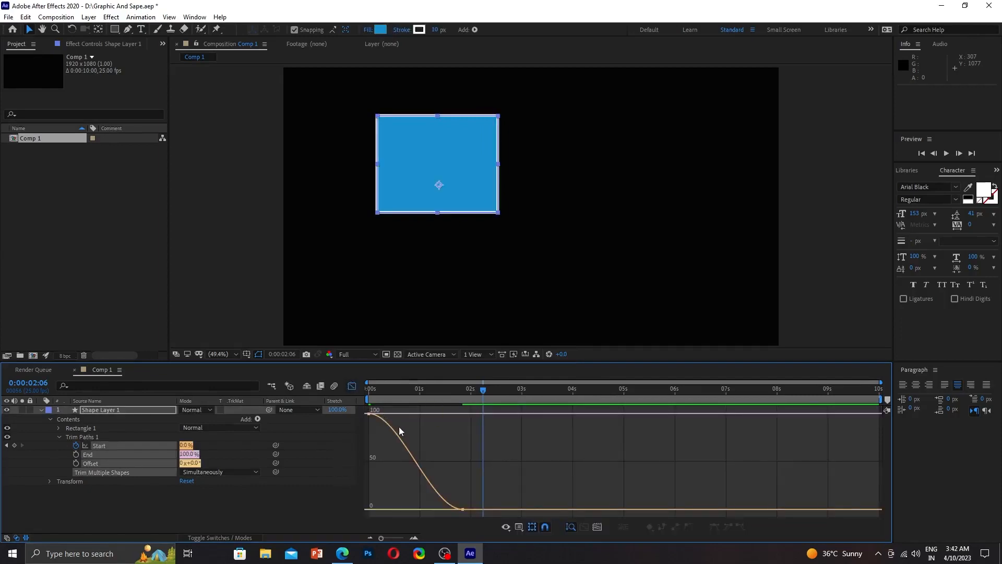
pyautogui.press('`')
pyautogui.click(376, 114)
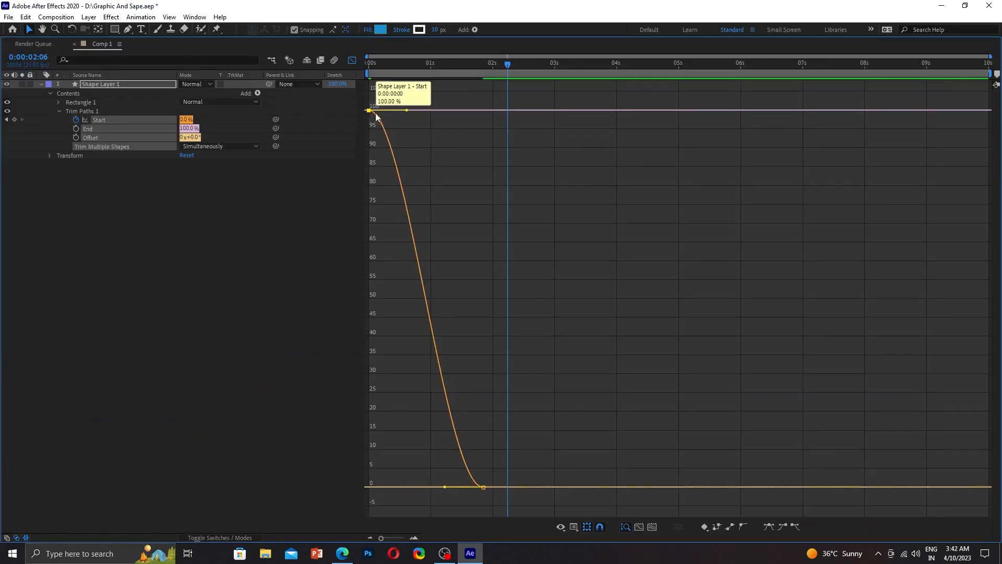
pyautogui.moveTo(408, 112); pyautogui.dragTo(471, 114)
pyautogui.press('`')
pyautogui.press('space')
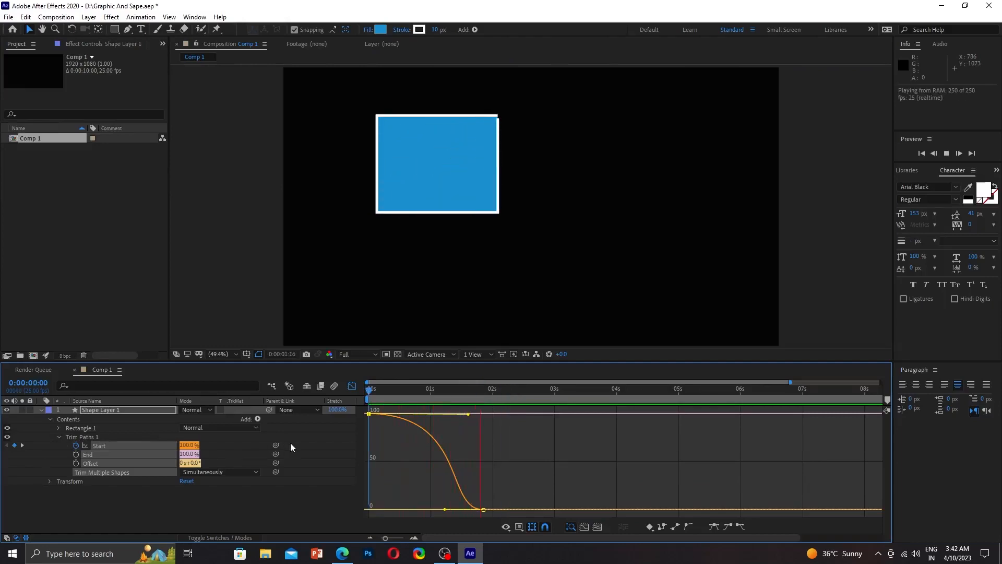
pyautogui.press('space')
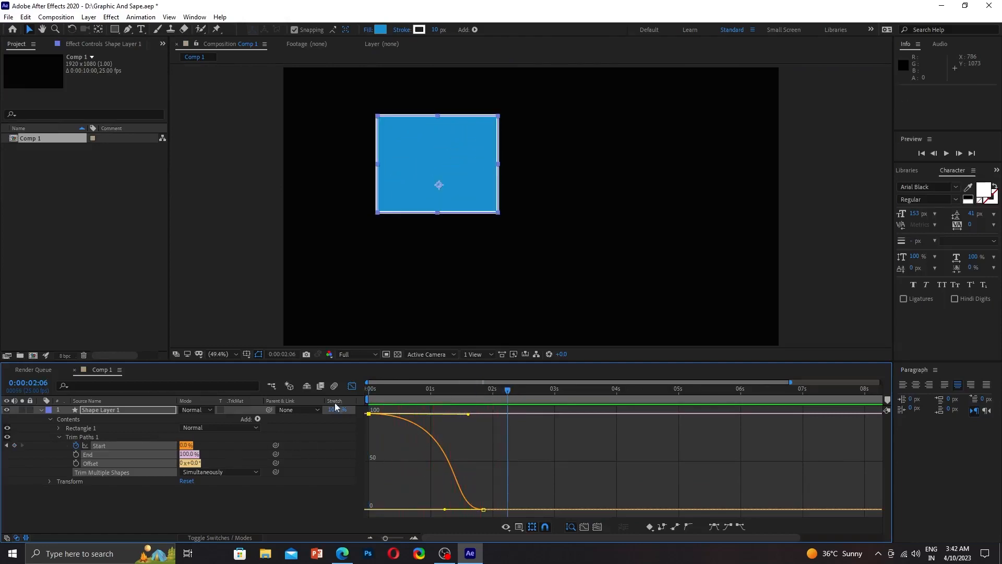
# Step: Reopen the Start keyframes in the graph editor and undo the changes to the first keyframe's easing handle
pyautogui.click(357, 387)
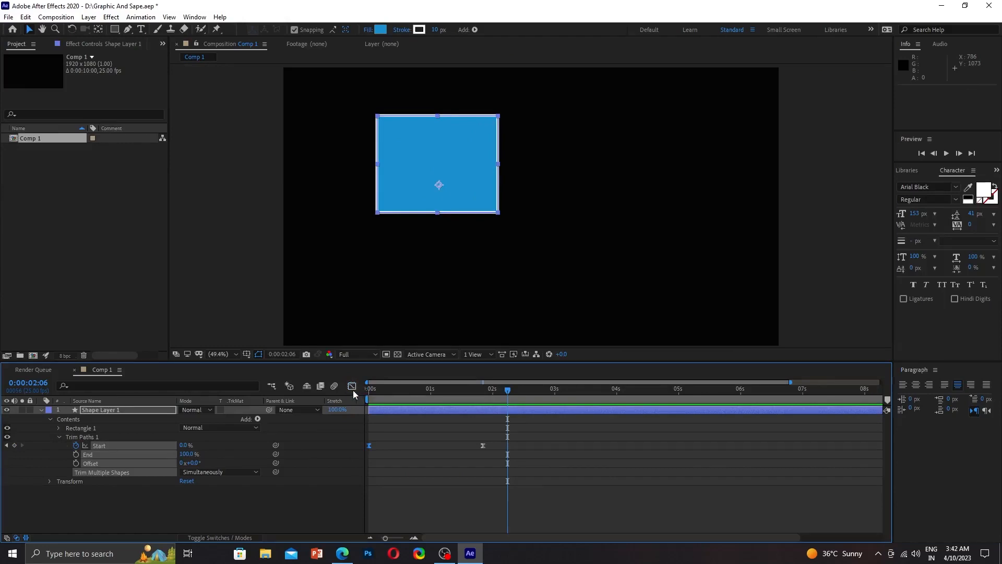
pyautogui.moveTo(496, 437); pyautogui.dragTo(360, 464)
pyautogui.click(353, 386)
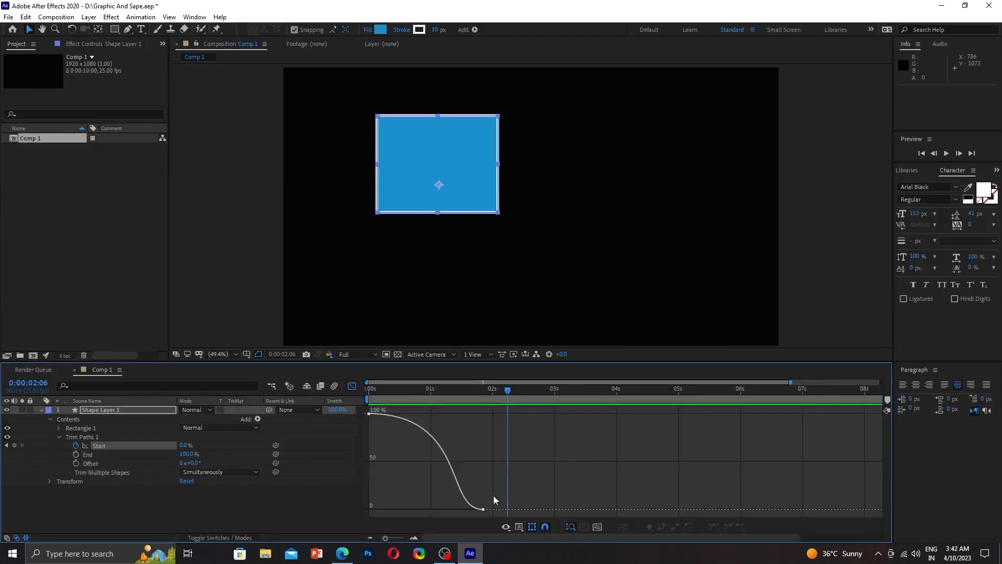
pyautogui.click(483, 508)
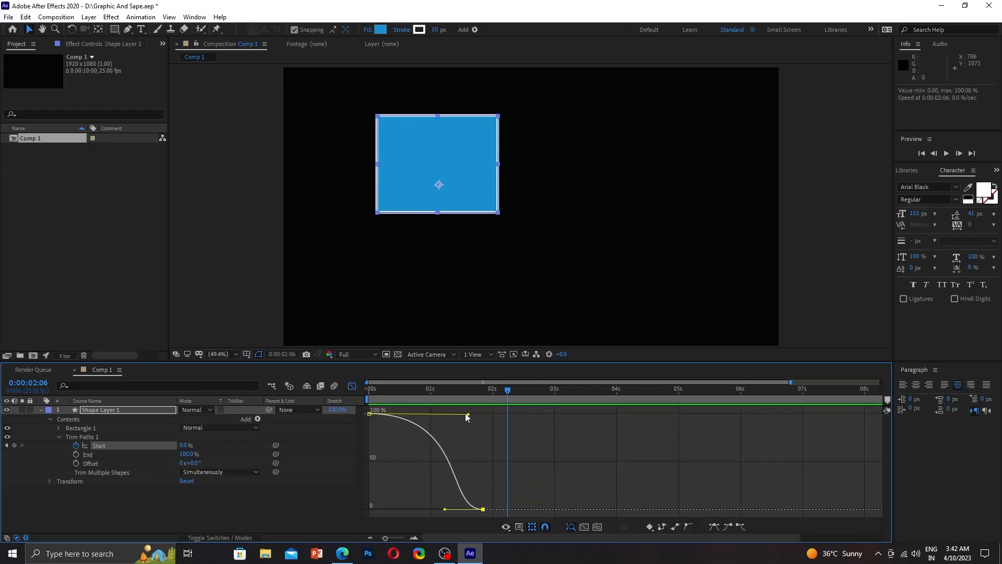
pyautogui.moveTo(468, 415); pyautogui.dragTo(428, 412)
pyautogui.hotkey('ctrl', 'z')
pyautogui.hotkey('ctrl', 'z')
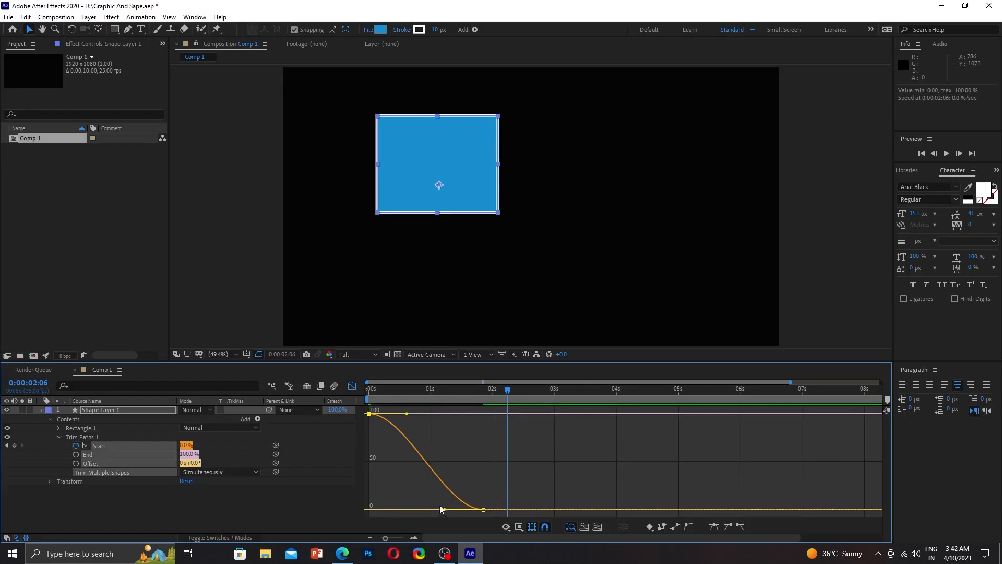
# Step: Extend the last Start keyframe's incoming easing handle back to the timeline start and preview the animation
pyautogui.moveTo(444, 510); pyautogui.dragTo(369, 509)
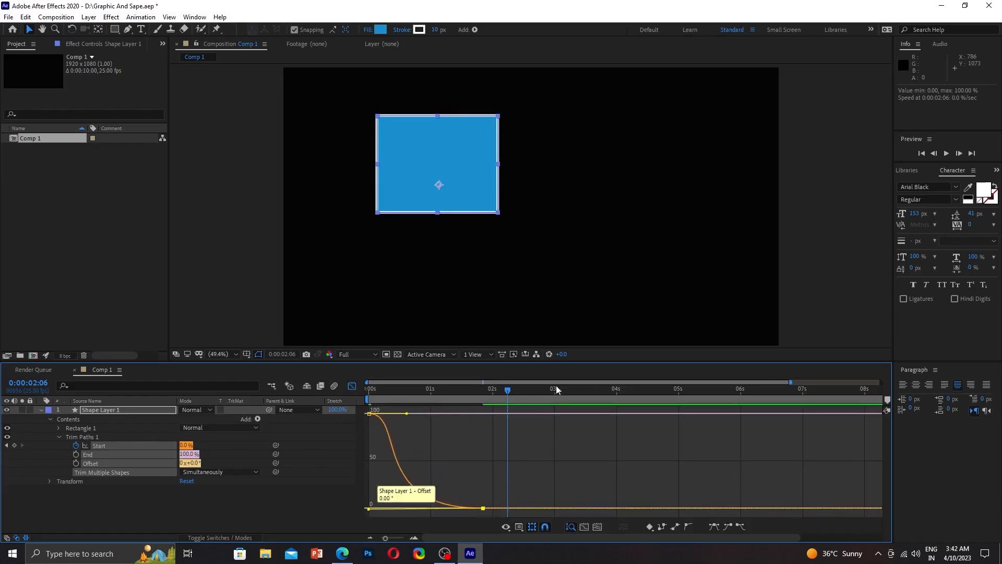
pyautogui.press('space')
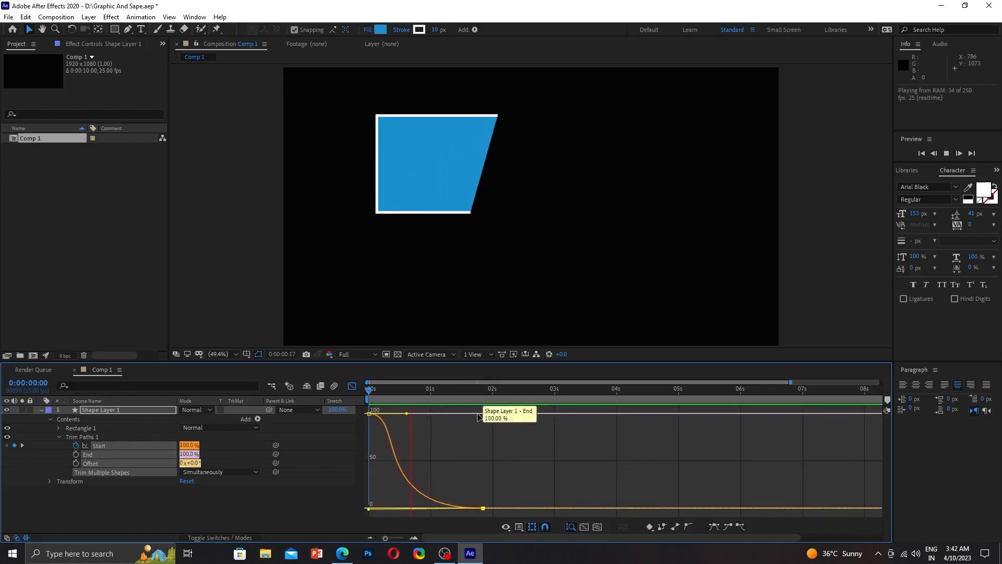
pyautogui.press('space')
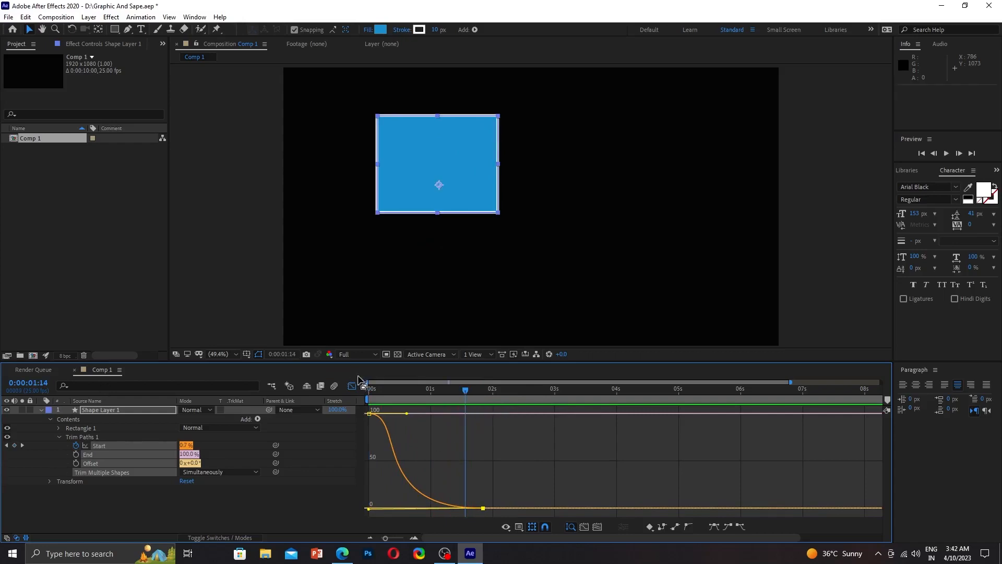
# Step: Leave the graph editor and delete both Trim Paths Start keyframes from the timeline
pyautogui.click(352, 387)
pyautogui.moveTo(486, 443); pyautogui.dragTo(315, 456)
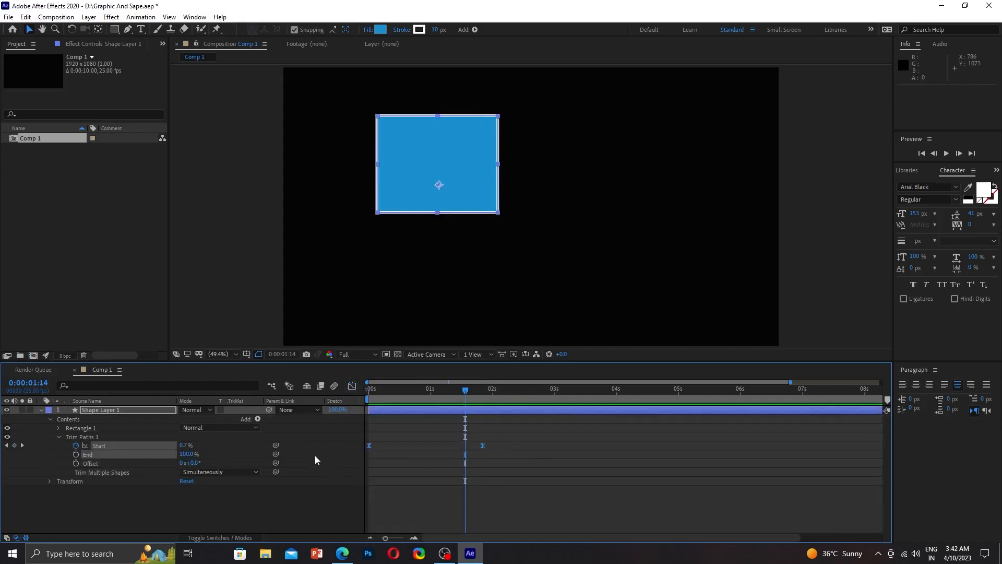
pyautogui.press('Delete')
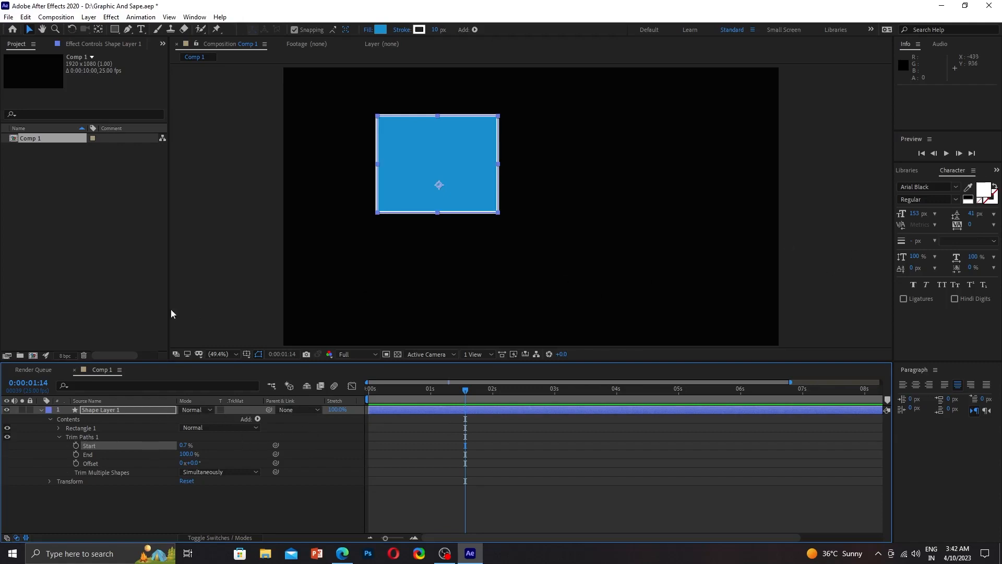
pyautogui.click(258, 420)
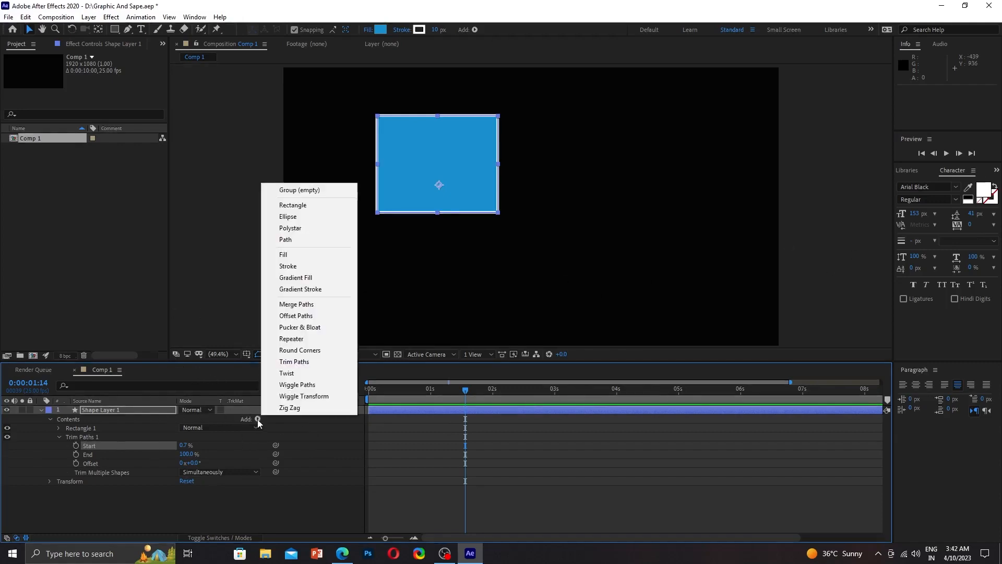
pyautogui.click(209, 520)
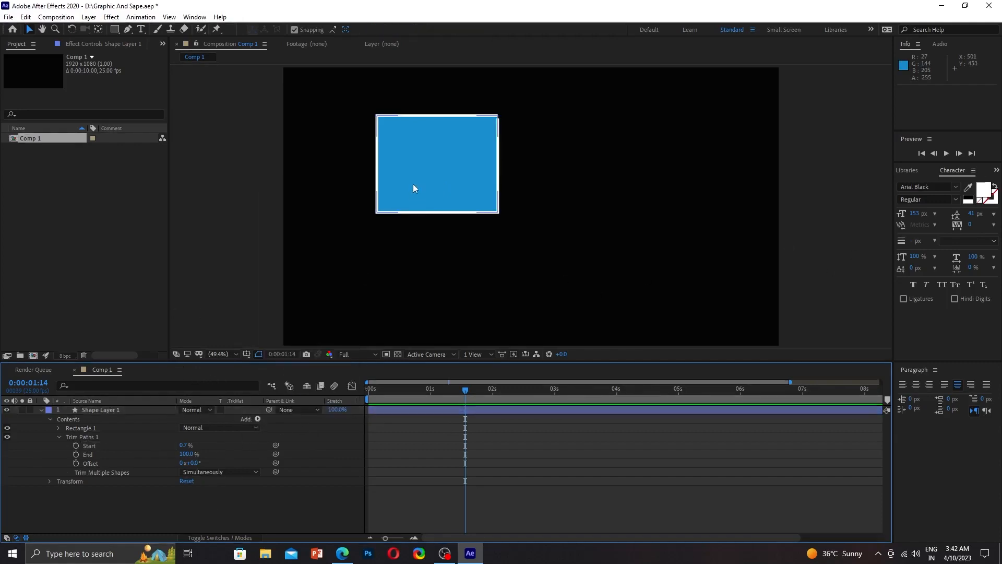
# Step: Center Shape Layer 1's anchor point within the rectangle and move the rectangle to about 928, 514, near the middle of the composition
pyautogui.click(141, 412)
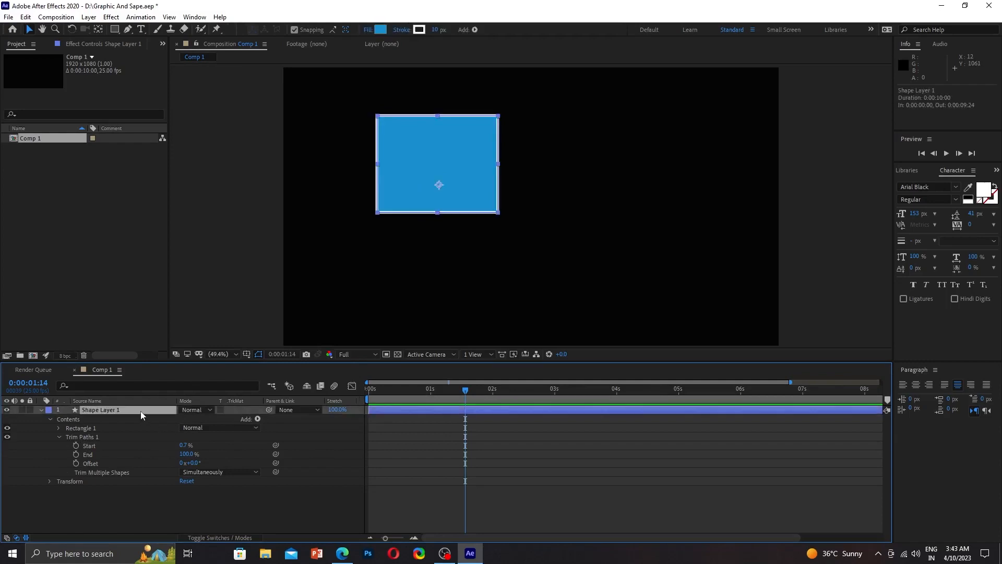
pyautogui.click(98, 29)
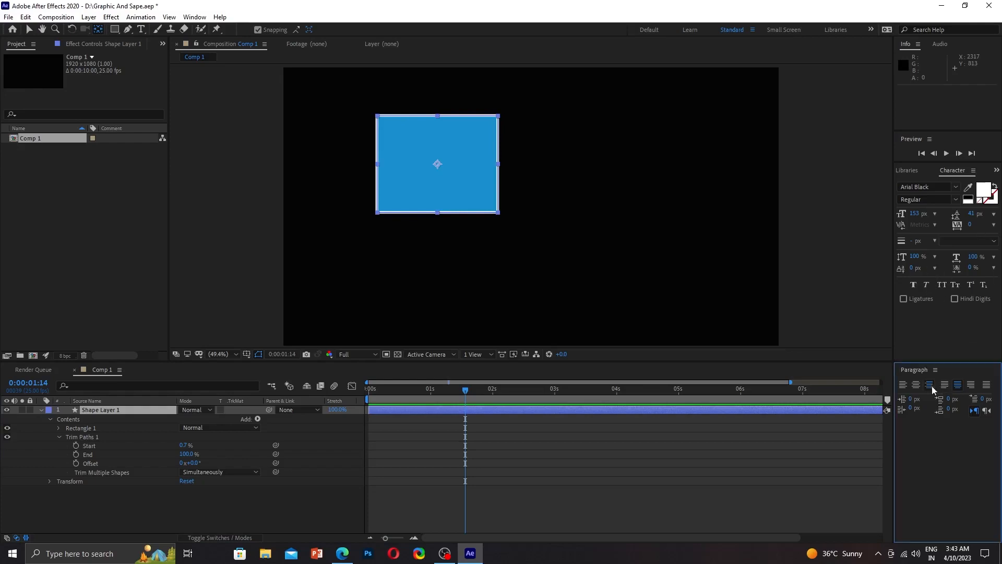
pyautogui.click(971, 385)
pyautogui.click(986, 384)
pyautogui.click(678, 410)
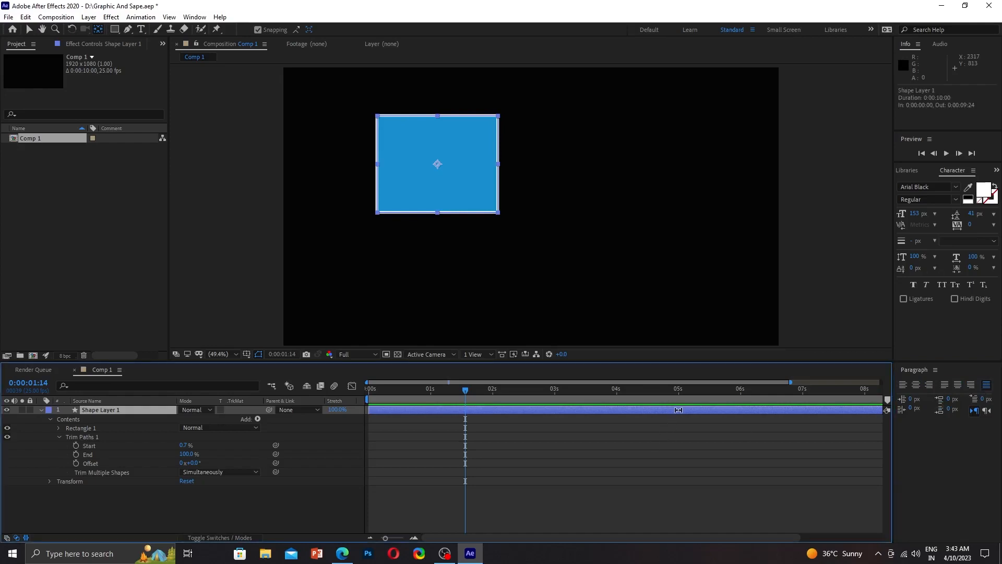
pyautogui.press('v')
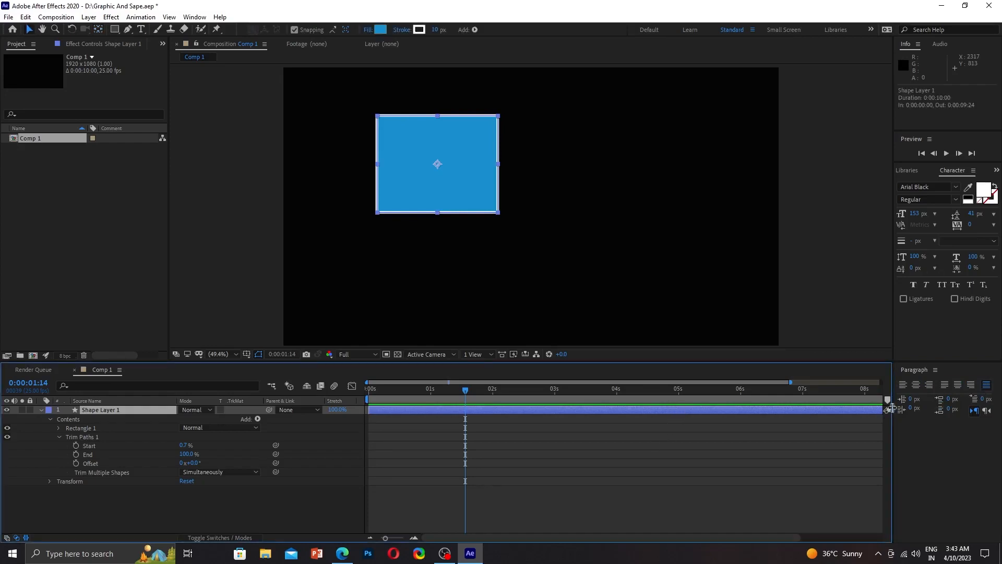
pyautogui.click(941, 405)
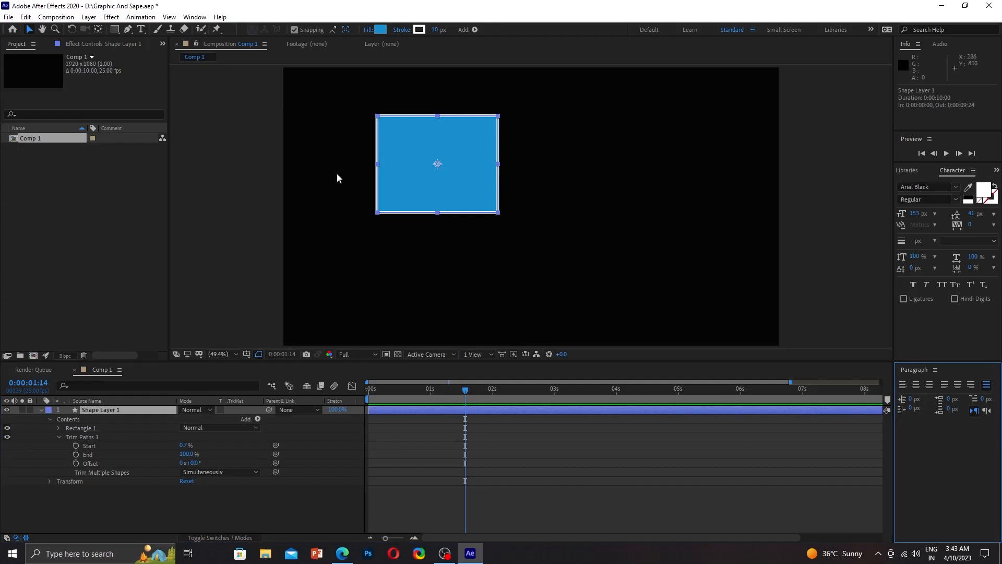
pyautogui.moveTo(463, 196); pyautogui.dragTo(549, 233)
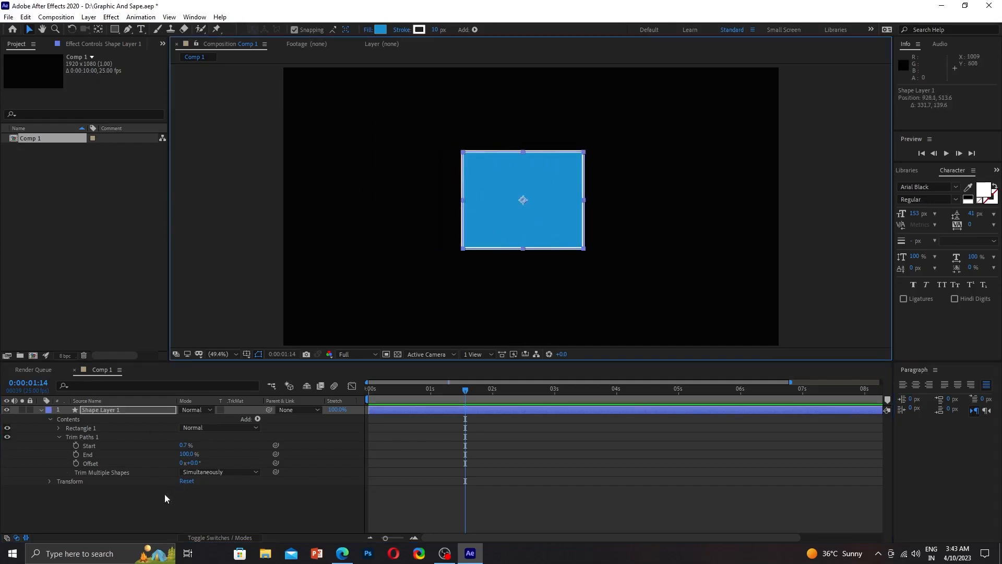
# Step: Try a Gradient Fill on the shape layer with its Start Point at -4, 0, and delete it
pyautogui.click(257, 419)
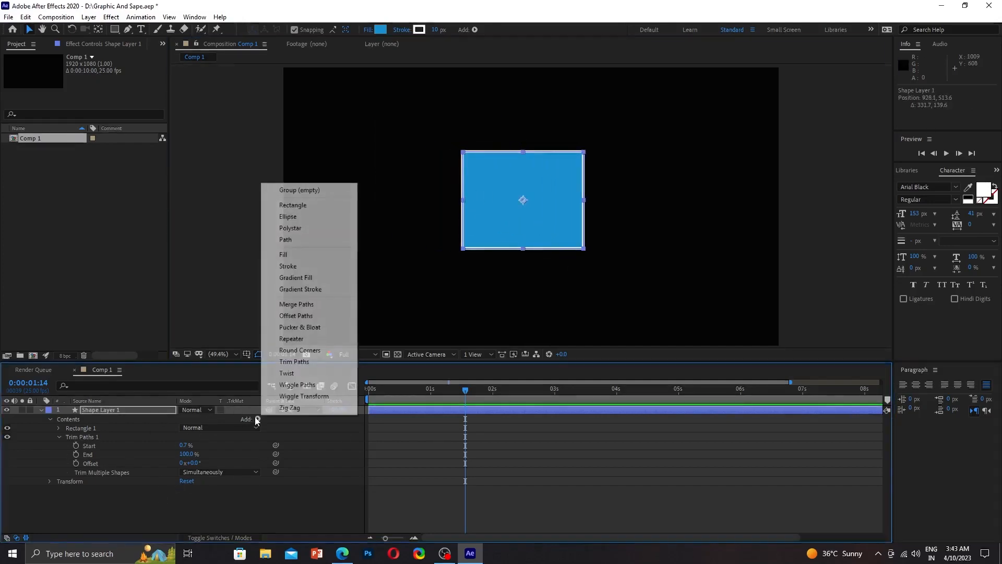
pyautogui.click(299, 278)
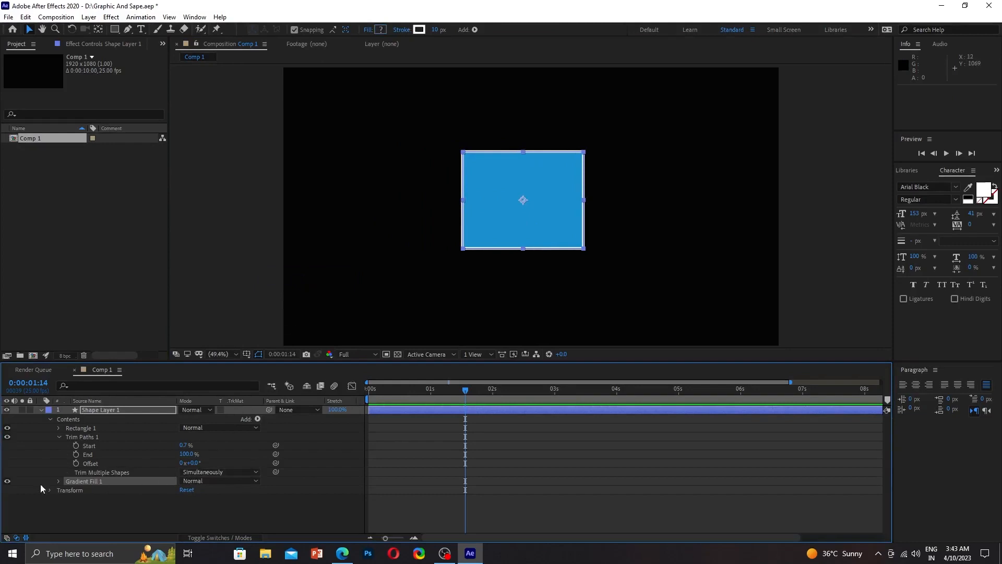
pyautogui.click(57, 481)
pyautogui.moveTo(183, 503); pyautogui.dragTo(180, 503)
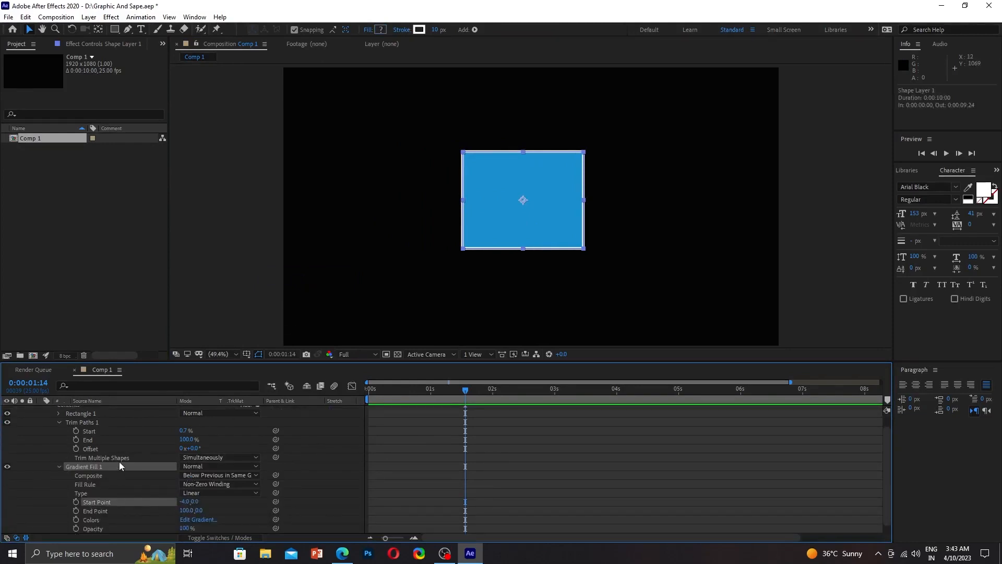
pyautogui.press('Delete')
# Step: Add a Twist modifier to the shape layer and set an Angle keyframe at 0 seconds
pyautogui.click(258, 419)
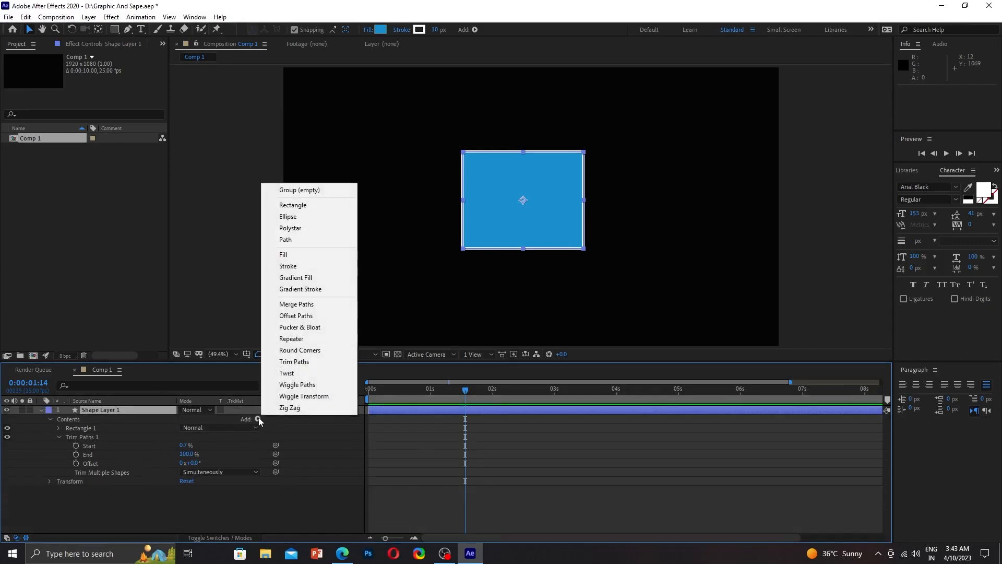
pyautogui.click(294, 373)
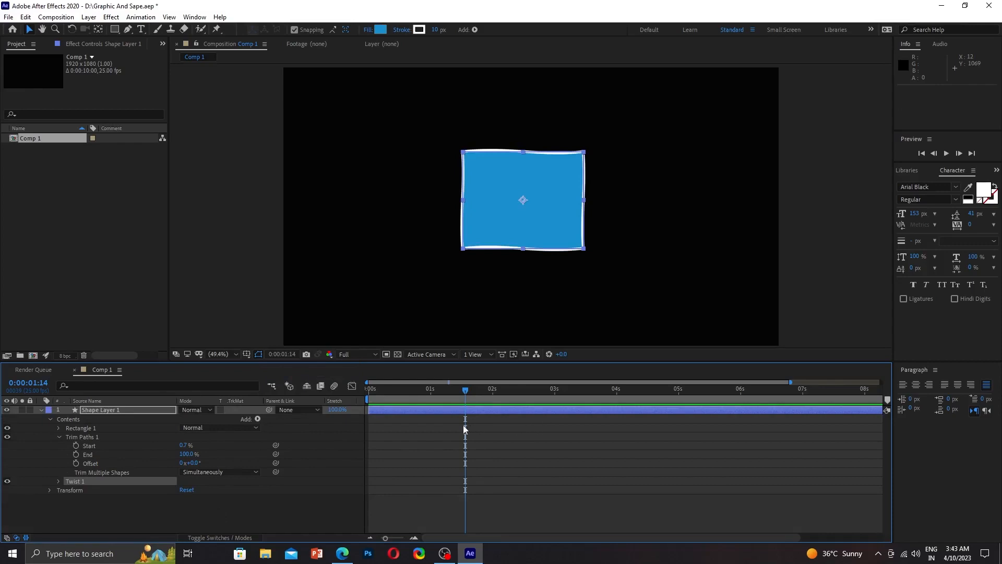
pyautogui.press('Home')
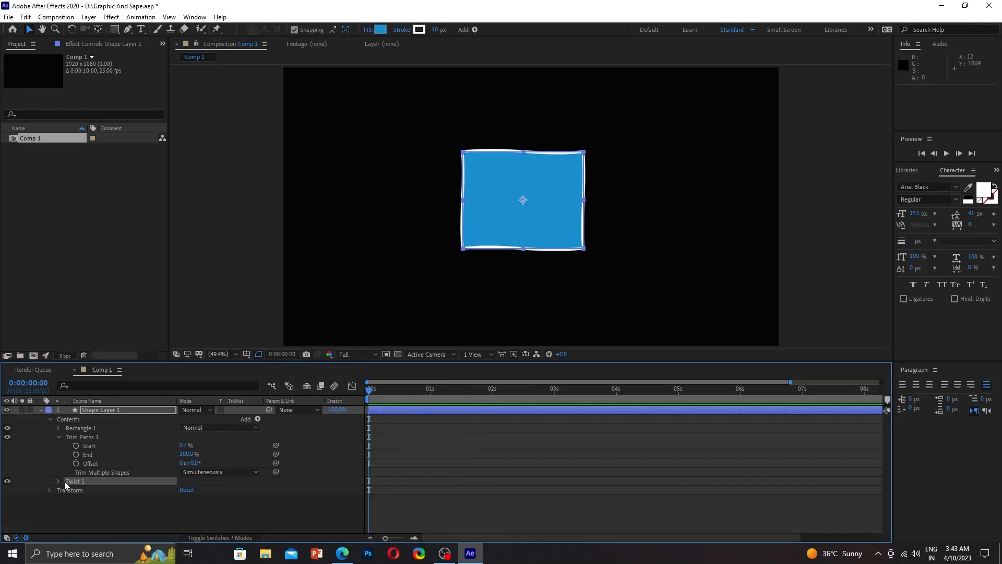
pyautogui.click(58, 482)
pyautogui.click(76, 491)
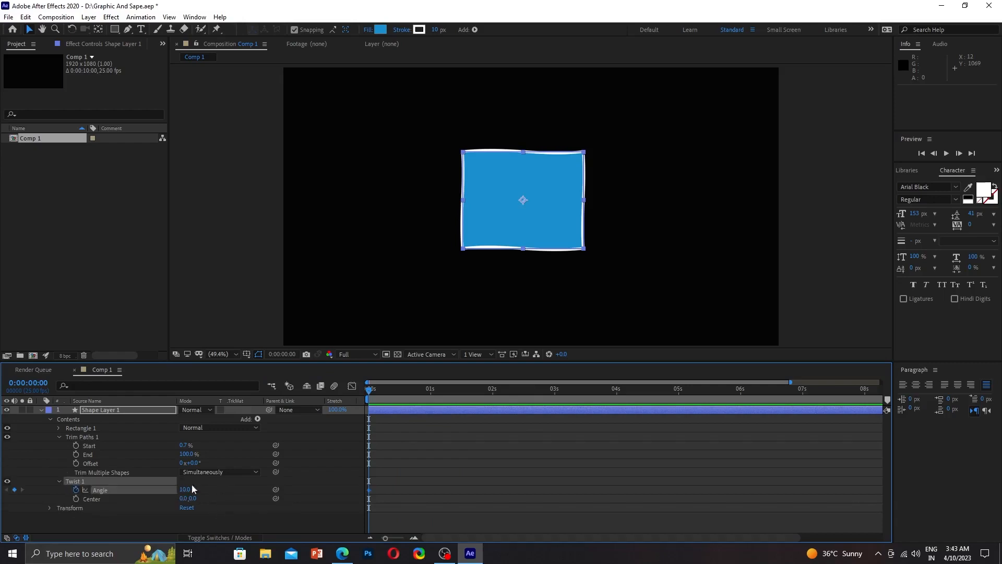
# Step: Try raising the Twist Angle to about 1255 at 0 seconds and undo the changes
pyautogui.moveTo(193, 489); pyautogui.dragTo(191, 453)
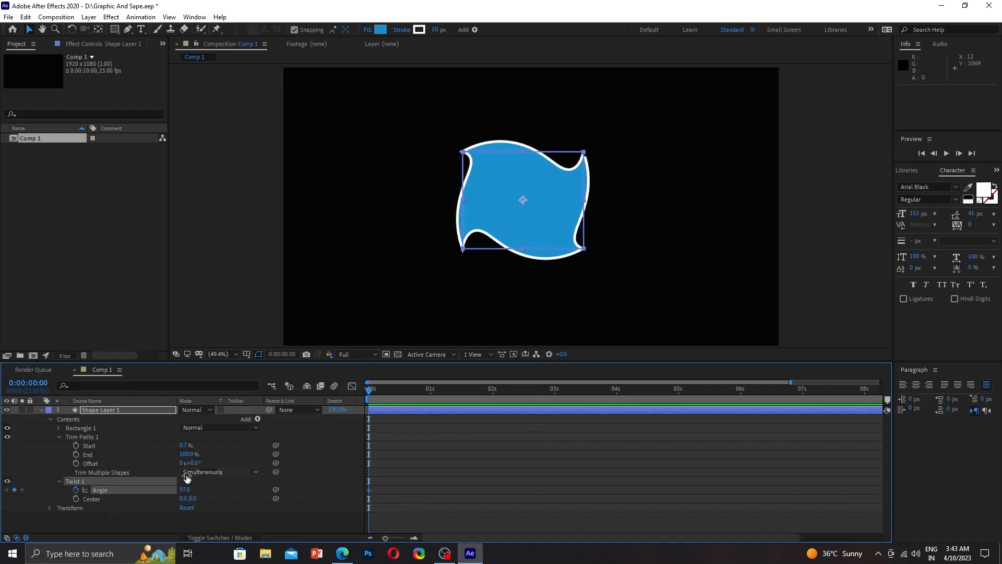
pyautogui.moveTo(185, 491); pyautogui.dragTo(298, 1)
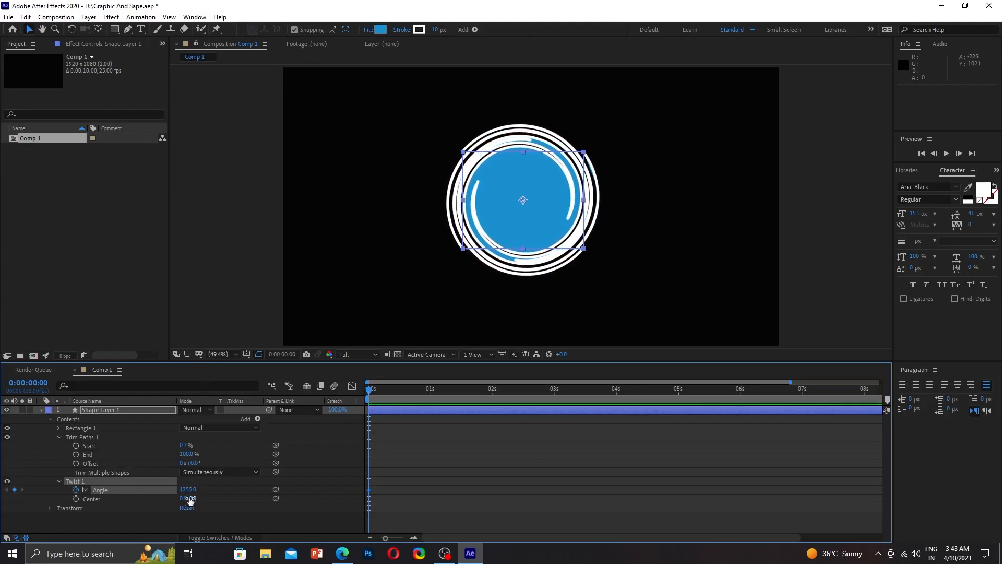
pyautogui.hotkey('ctrl', 'z')
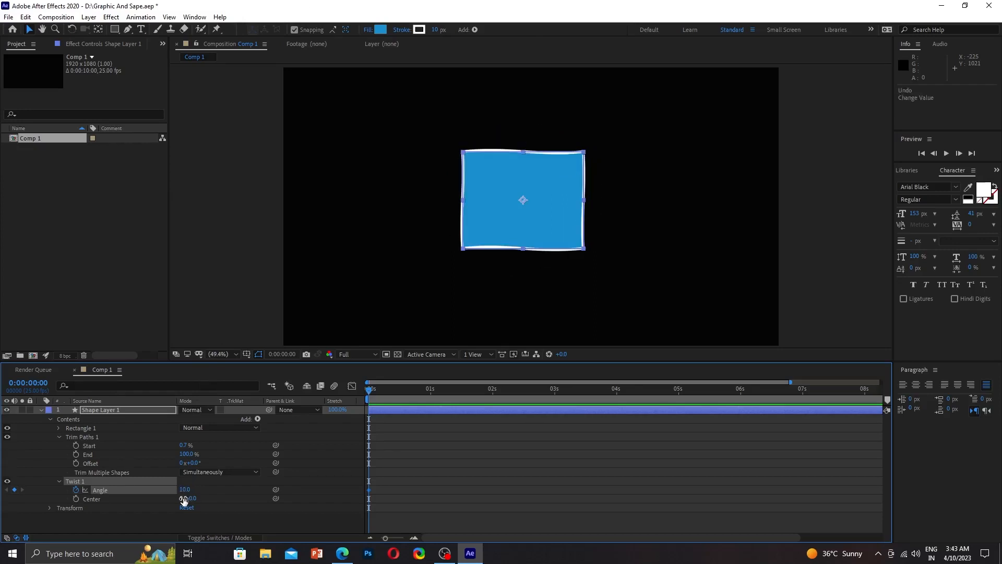
# Step: Try moving the Twist Center horizontally to about 1720 and undo the change
pyautogui.moveTo(185, 499); pyautogui.dragTo(186, 493)
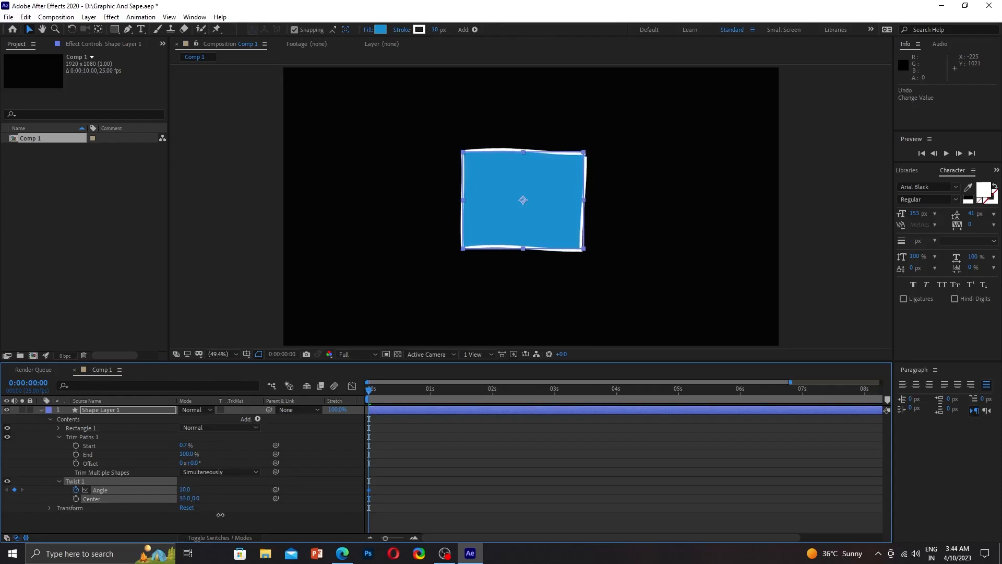
pyautogui.moveTo(215, 500); pyautogui.dragTo(374, 2)
pyautogui.moveTo(583, 0); pyautogui.dragTo(582, 1)
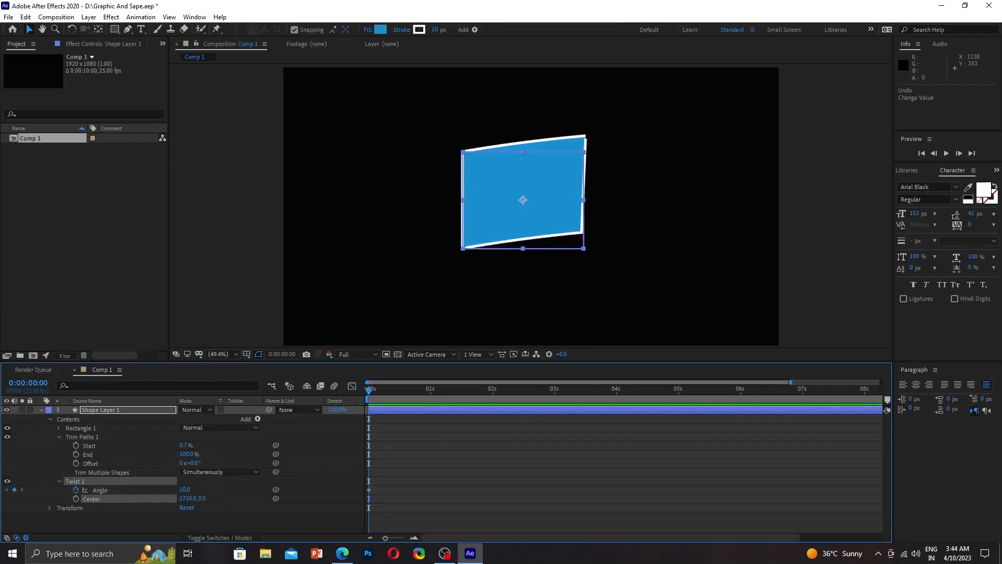
pyautogui.hotkey('ctrl', 'z')
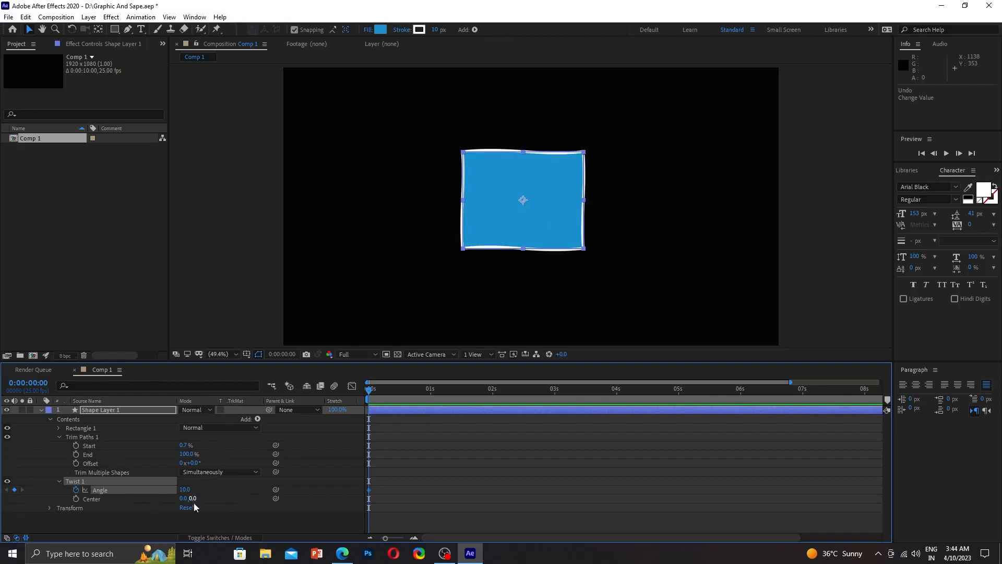
# Step: Try shifting the Twist Center vertically to positive and negative values, and undo the shift
pyautogui.moveTo(192, 498); pyautogui.dragTo(210, 553)
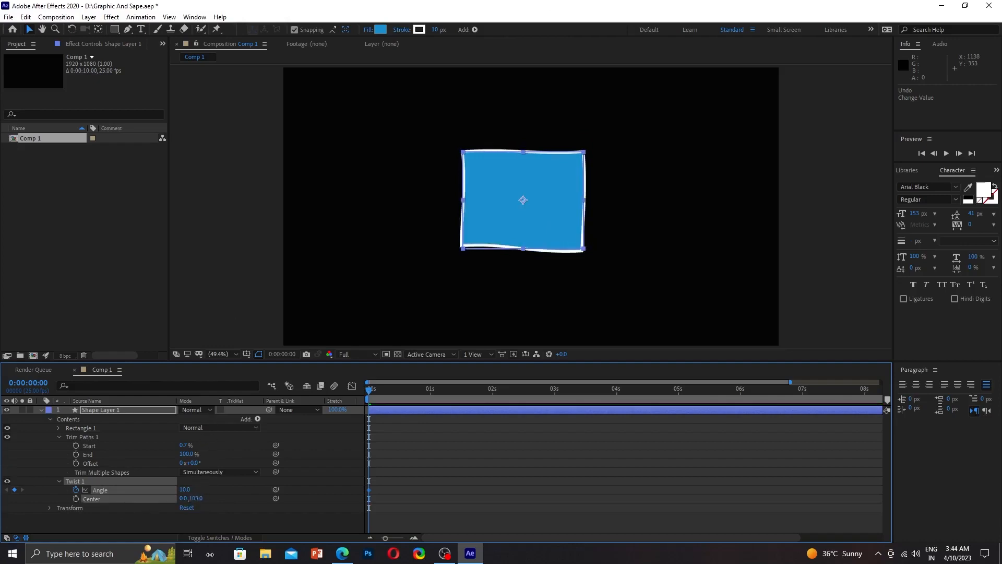
pyautogui.moveTo(203, 495); pyautogui.dragTo(191, 453)
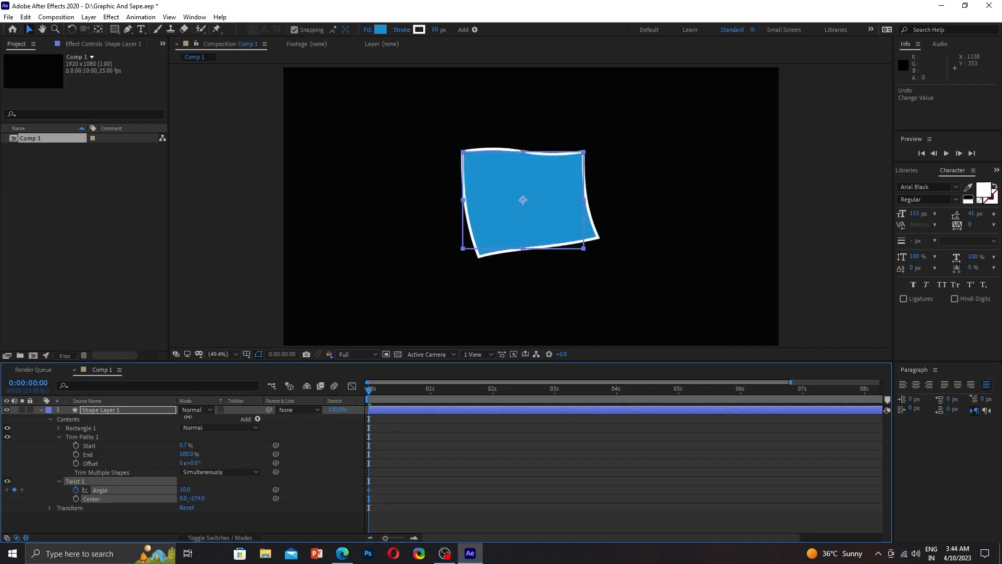
pyautogui.moveTo(188, 417); pyautogui.dragTo(153, 415)
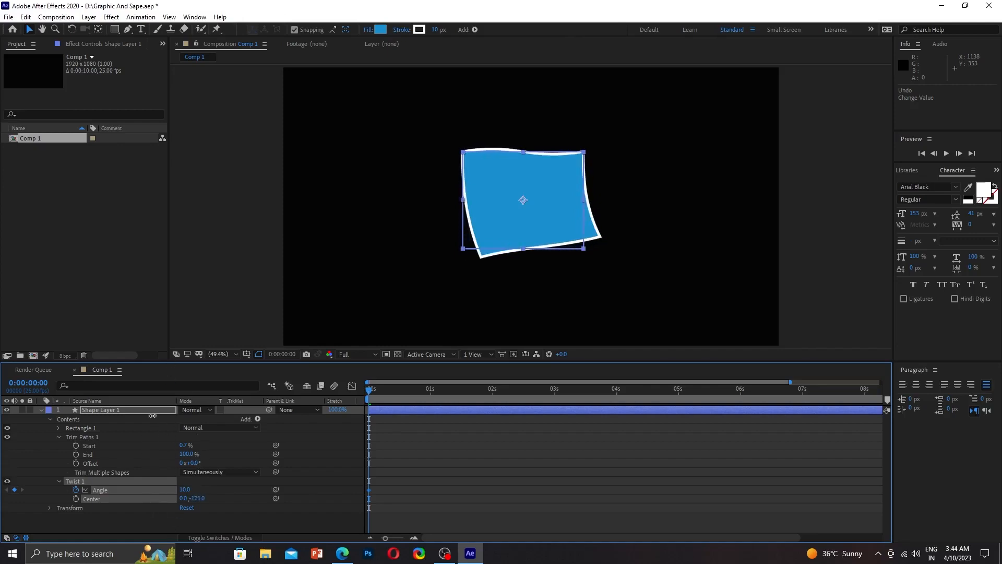
pyautogui.moveTo(158, 485); pyautogui.dragTo(162, 472)
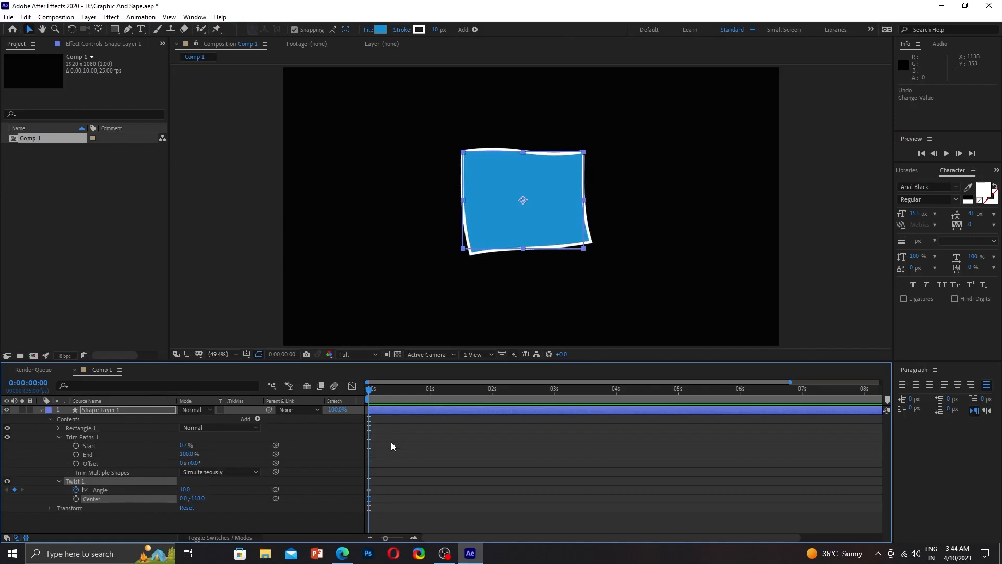
pyautogui.hotkey('ctrl', 'z')
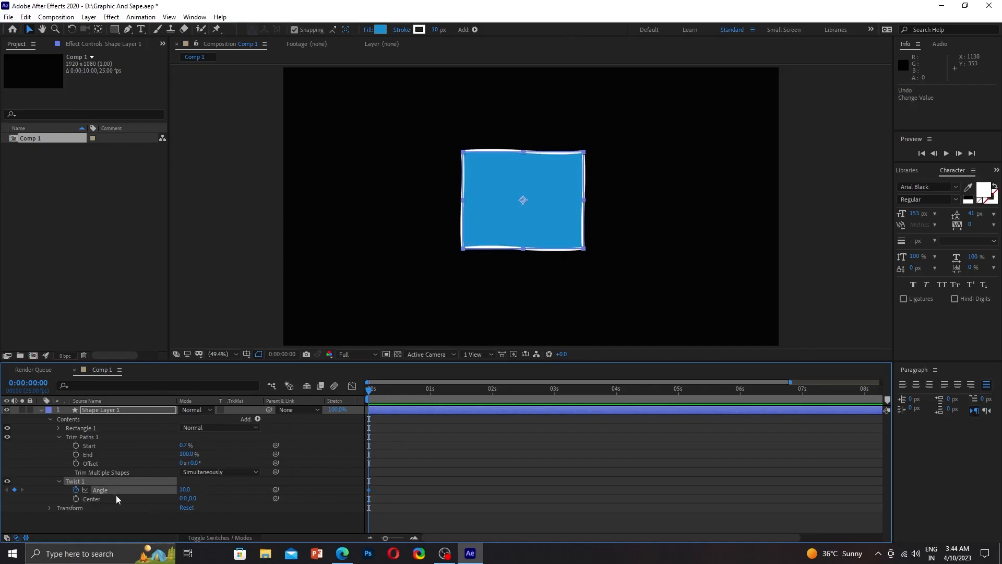
# Step: Set a second Twist Angle keyframe at 4 seconds with a value of 1530
pyautogui.moveTo(373, 391); pyautogui.dragTo(618, 426)
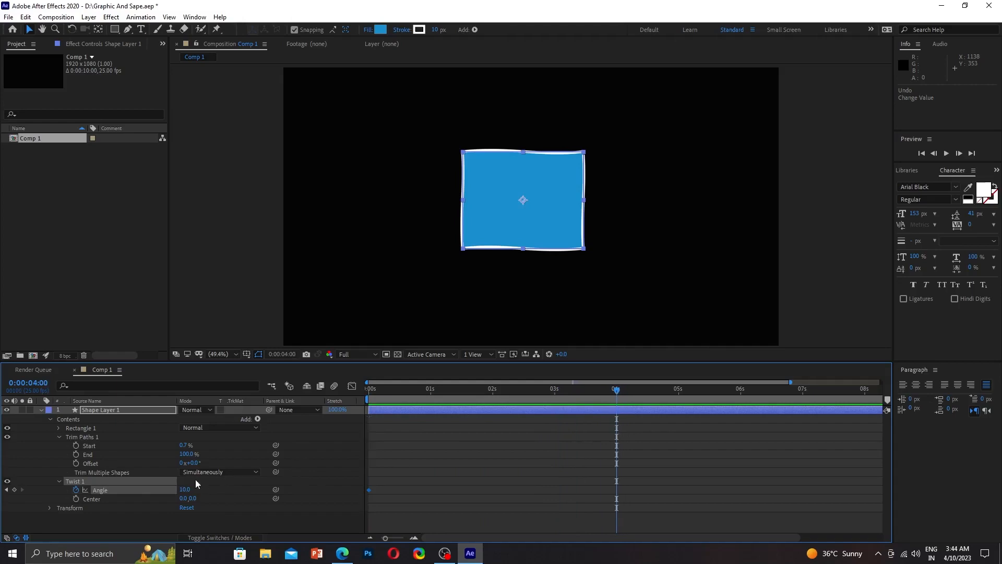
pyautogui.moveTo(184, 490); pyautogui.dragTo(195, 454)
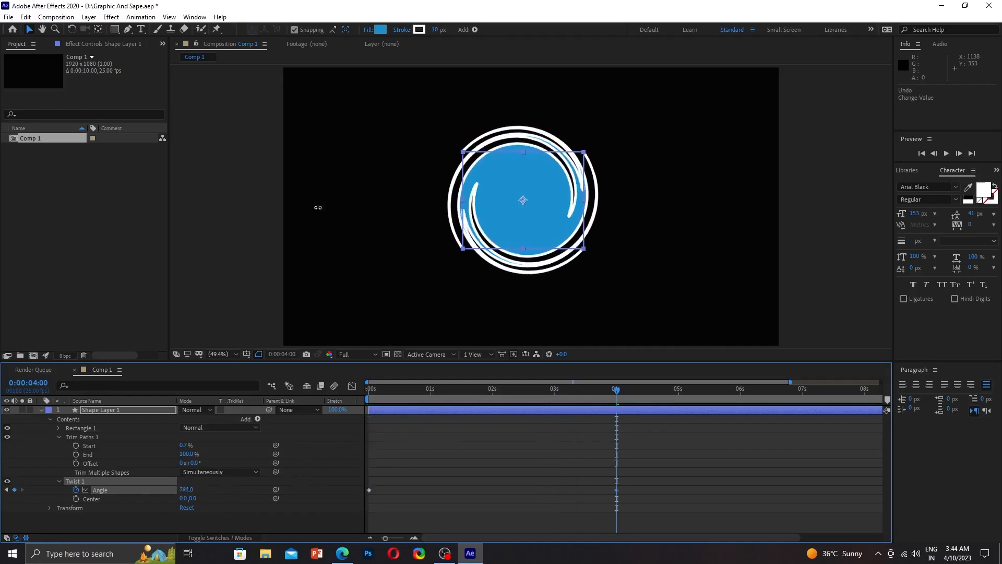
pyautogui.moveTo(318, 207); pyautogui.dragTo(366, 78)
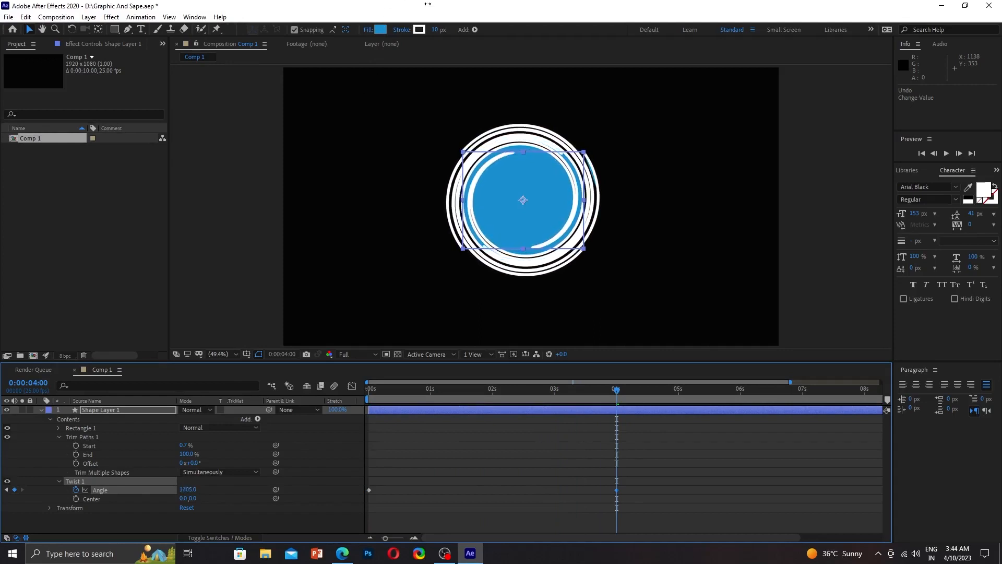
pyautogui.moveTo(453, 1); pyautogui.dragTo(490, 16)
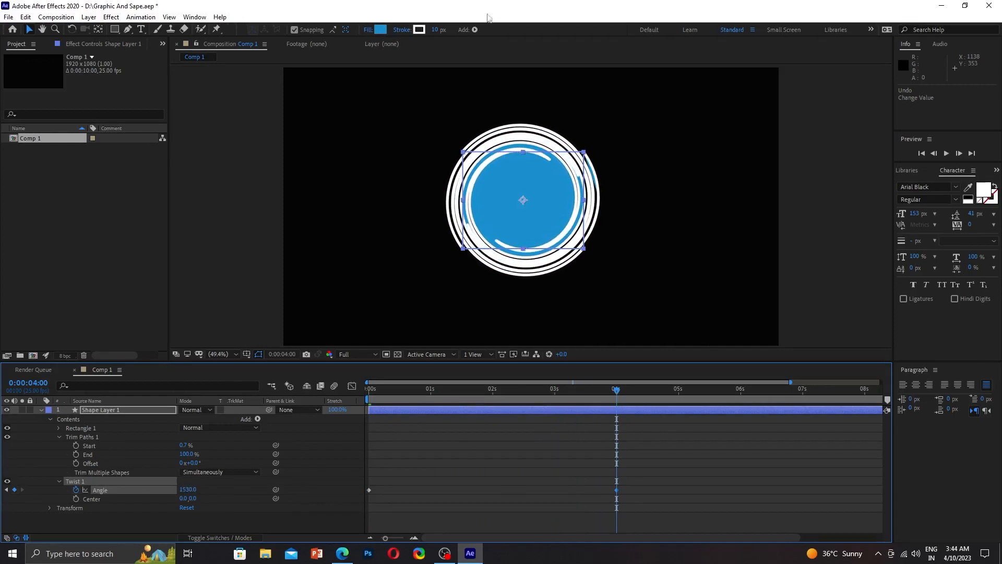
# Step: Enlarge the twisted shape to about one and a half times its size, move it to about 920, 560, and preview the animation
pyautogui.moveTo(607, 132); pyautogui.dragTo(623, 120)
pyautogui.moveTo(556, 186); pyautogui.dragTo(556, 198)
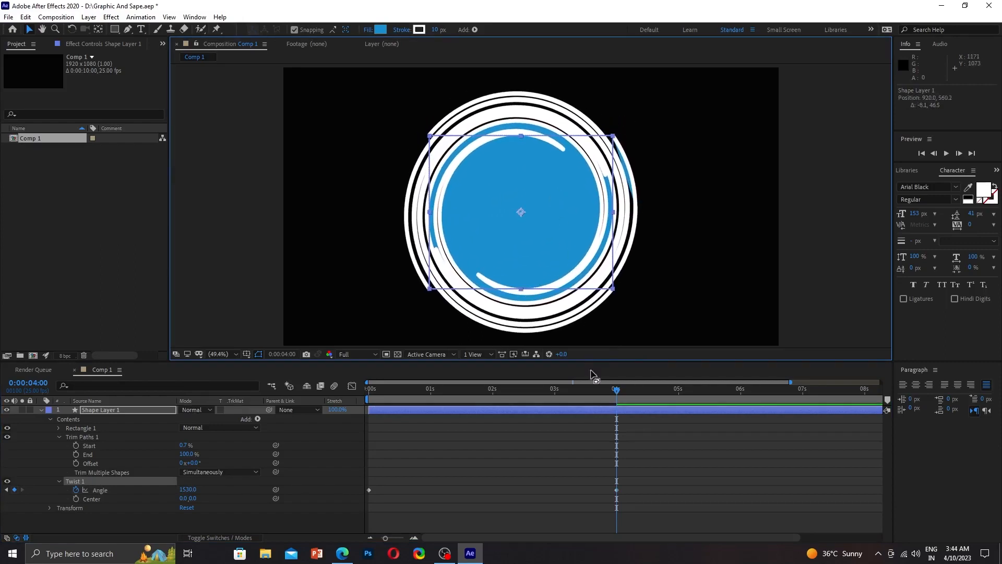
pyautogui.press('space')
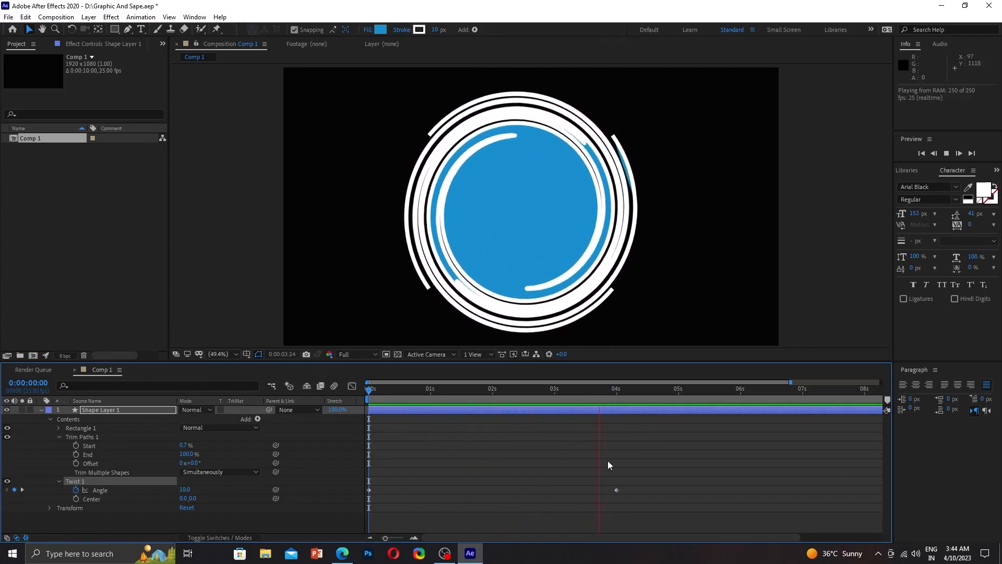
pyautogui.press('space')
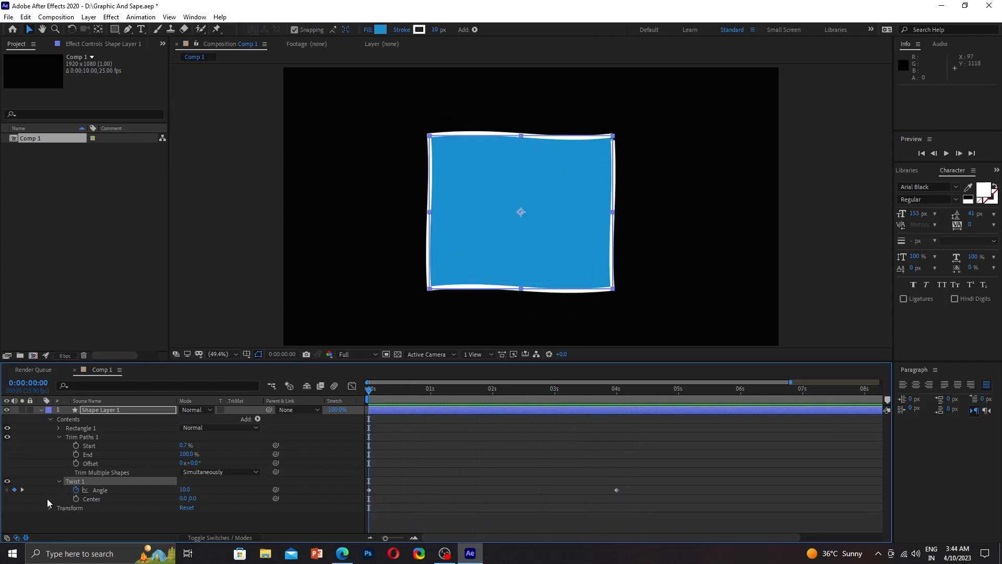
# Step: Try keyframing the Twist Center from 0, 0 at 0 seconds to 666, 0 at 4 seconds, and preview the animation
pyautogui.click(76, 499)
pyautogui.moveTo(366, 394); pyautogui.dragTo(616, 479)
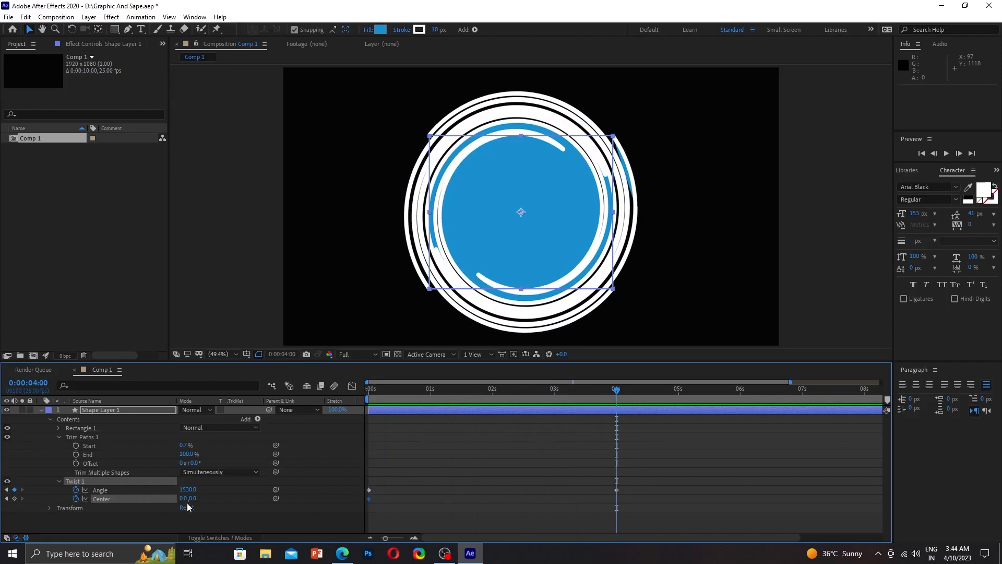
pyautogui.moveTo(183, 499); pyautogui.dragTo(358, 331)
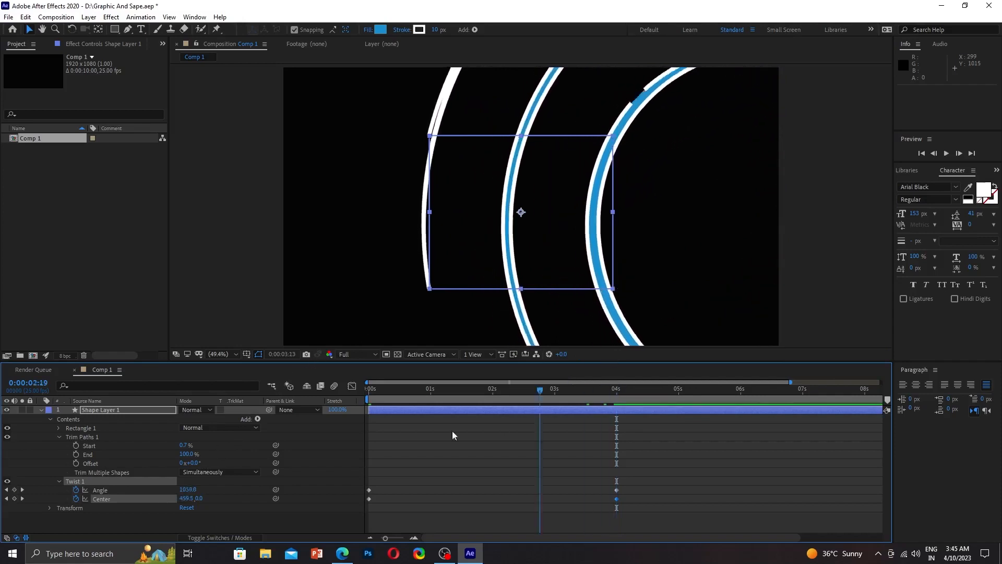
pyautogui.press('Home')
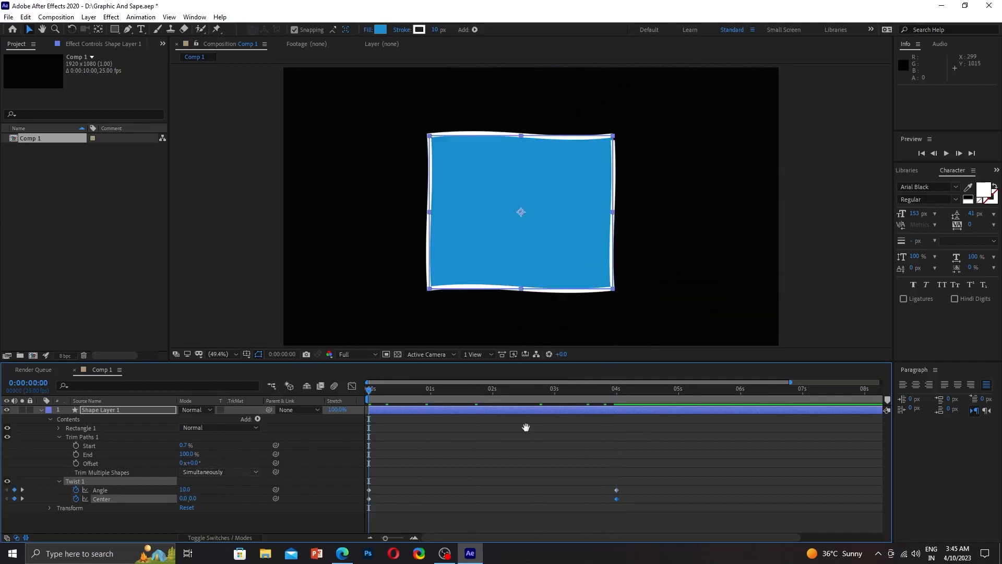
pyautogui.press('space')
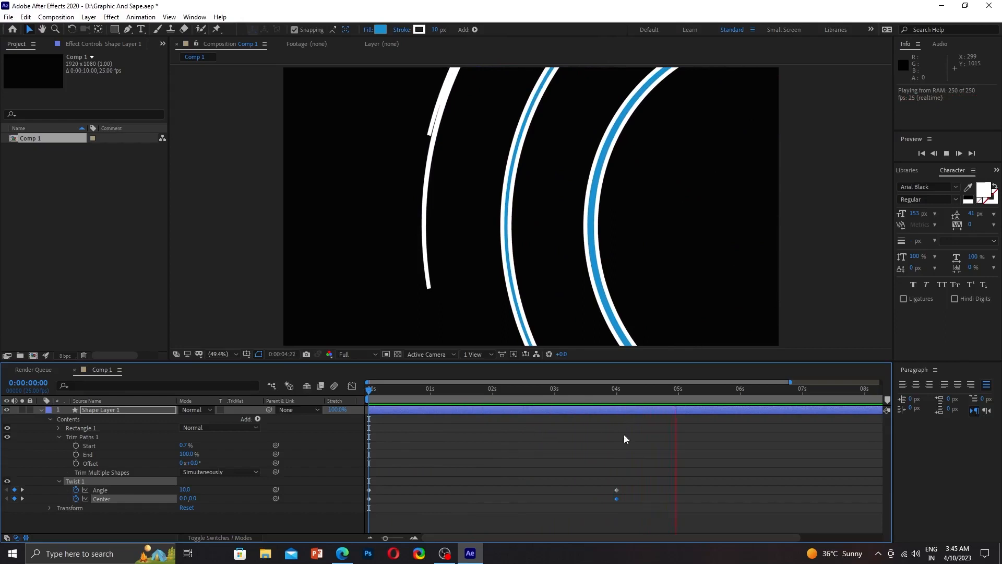
pyautogui.press('space')
# Step: Delete the Twist Center keyframes so that only the Twist Angle stays animated
pyautogui.moveTo(632, 491); pyautogui.dragTo(504, 515)
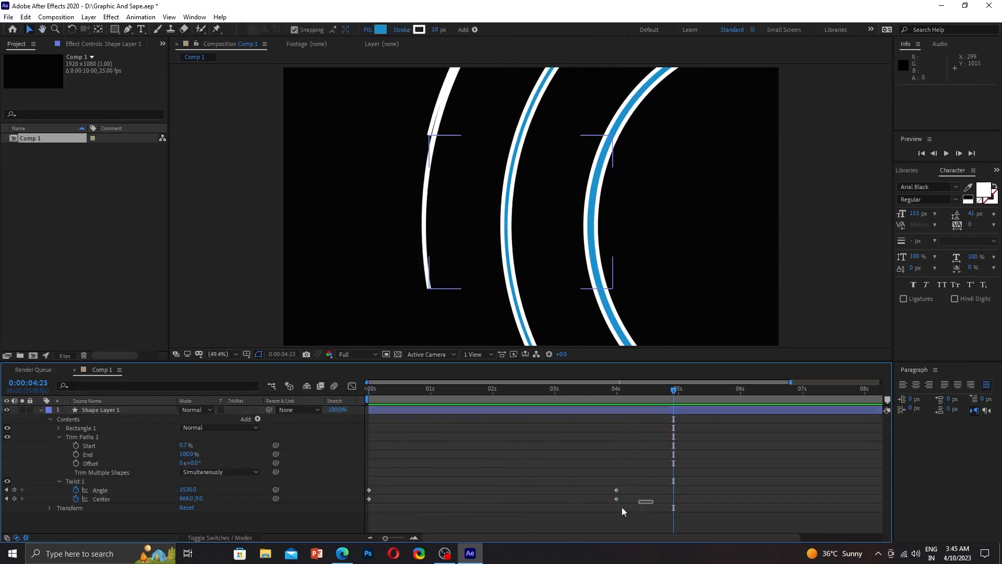
pyautogui.moveTo(623, 509); pyautogui.dragTo(315, 521)
pyautogui.press('Delete')
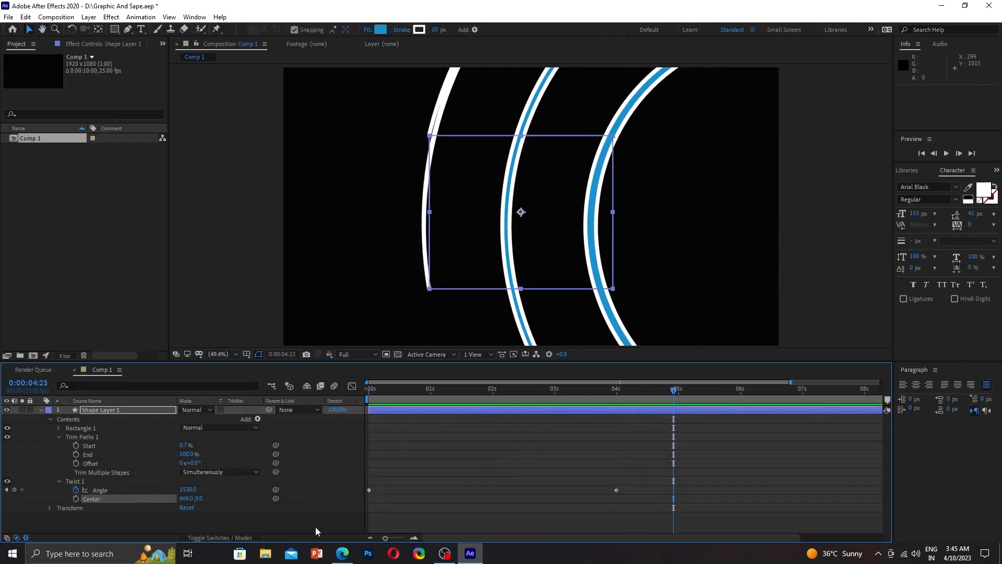
pyautogui.moveTo(679, 390); pyautogui.dragTo(523, 390)
pyautogui.press('space')
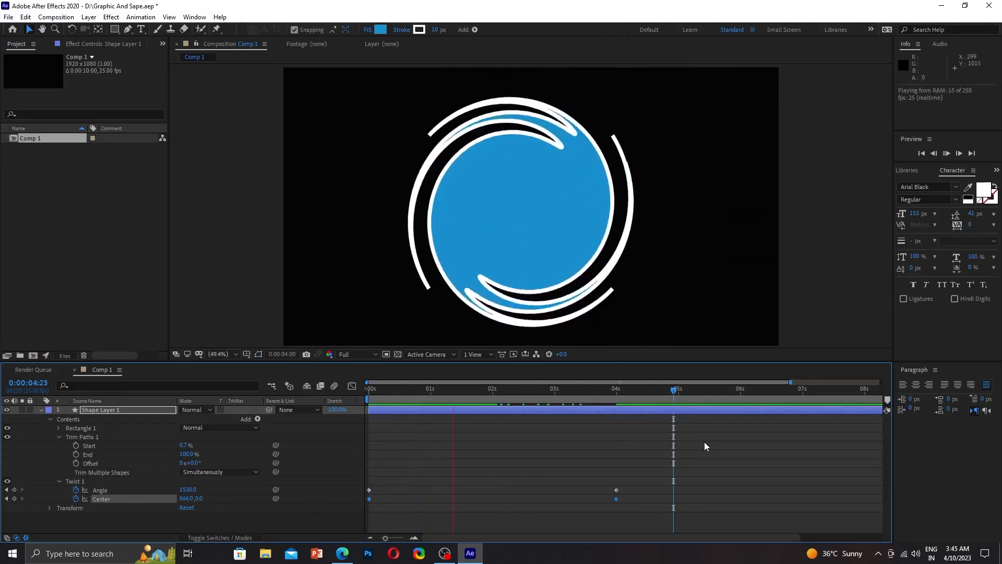
pyautogui.moveTo(619, 393)
pyautogui.mouseDown()
pyautogui.moveTo(596, 400)
pyautogui.moveTo(619, 406)
pyautogui.mouseUp()
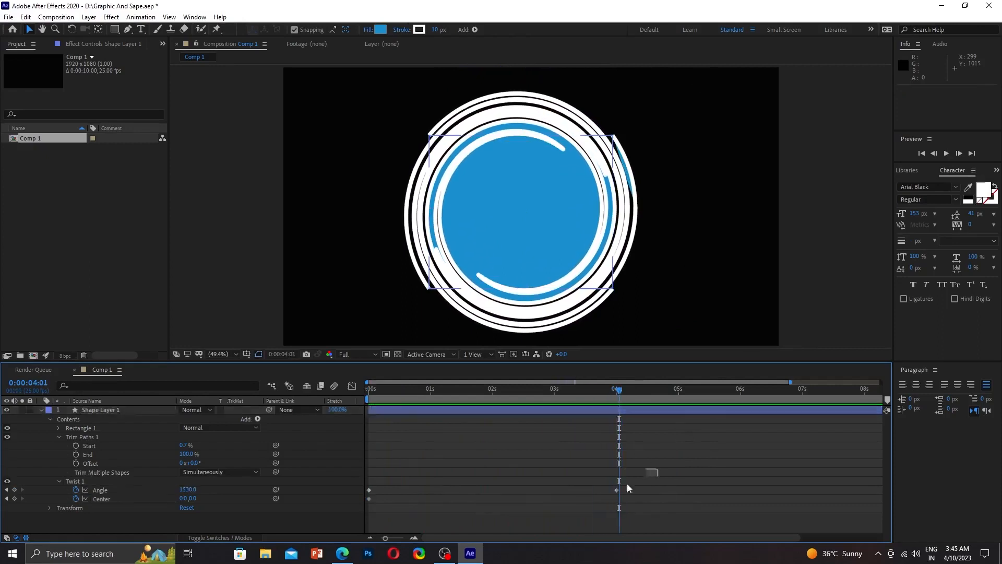
pyautogui.moveTo(659, 469); pyautogui.dragTo(287, 503)
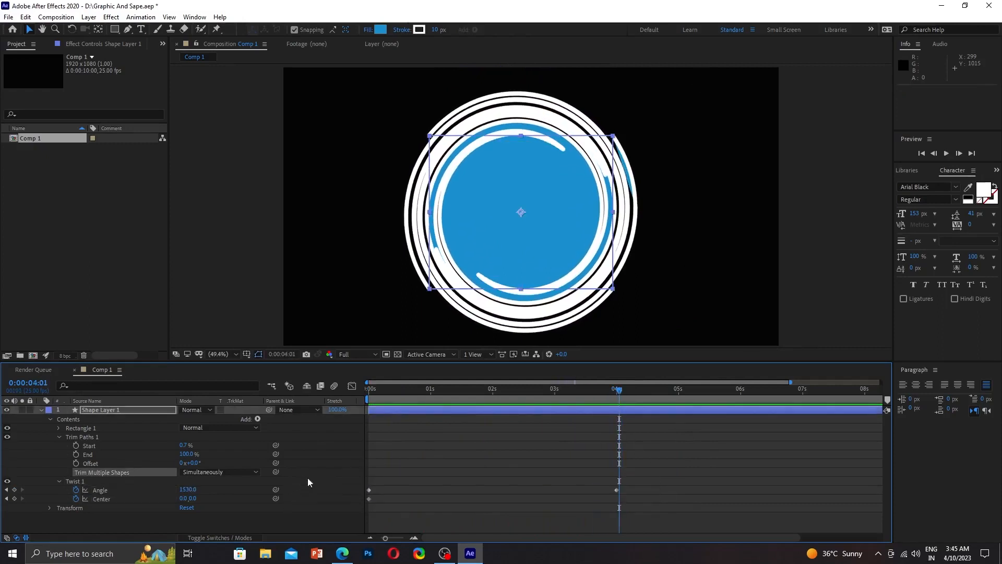
pyautogui.click(369, 499)
pyautogui.press('Delete')
# Step: Apply Easy Ease to both Twist Angle keyframes and show their value curve in an enlarged Graph Editor
pyautogui.moveTo(788, 494); pyautogui.dragTo(334, 496)
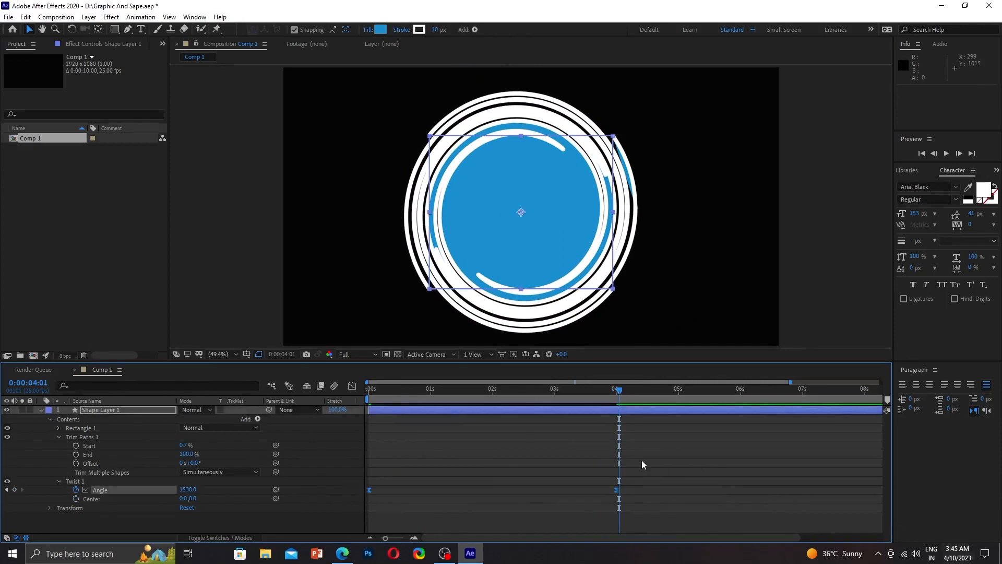
pyautogui.click(353, 386)
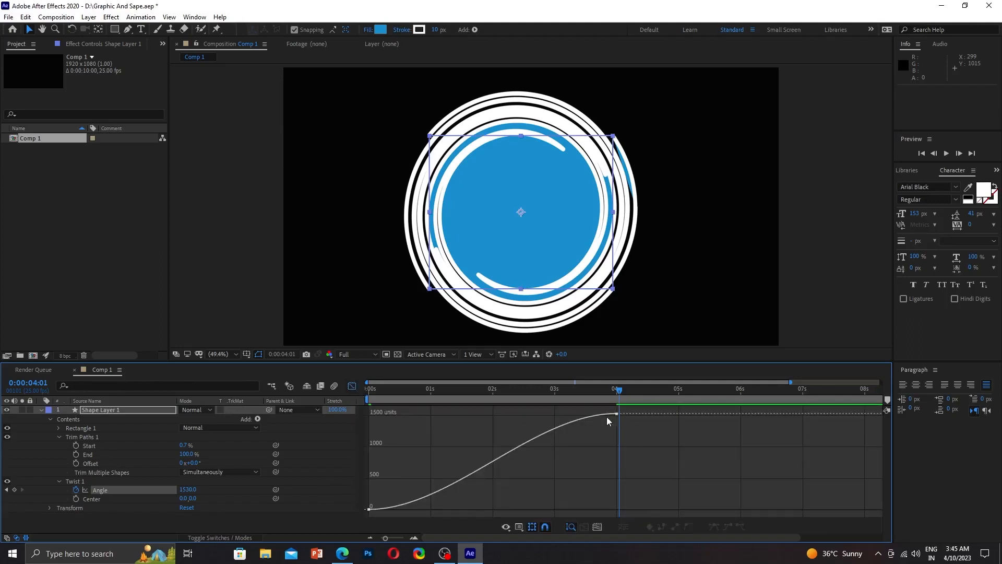
pyautogui.press('`')
# Step: Try stretching the incoming ease handle of the 4-second Angle keyframe back to about 1 second, and preview the twist
pyautogui.moveTo(619, 111)
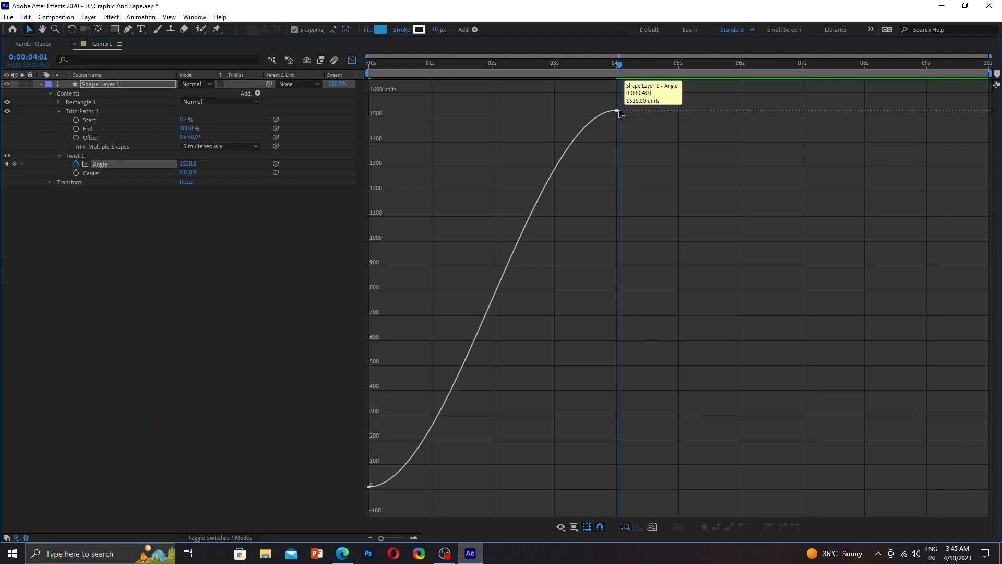
pyautogui.click(618, 111)
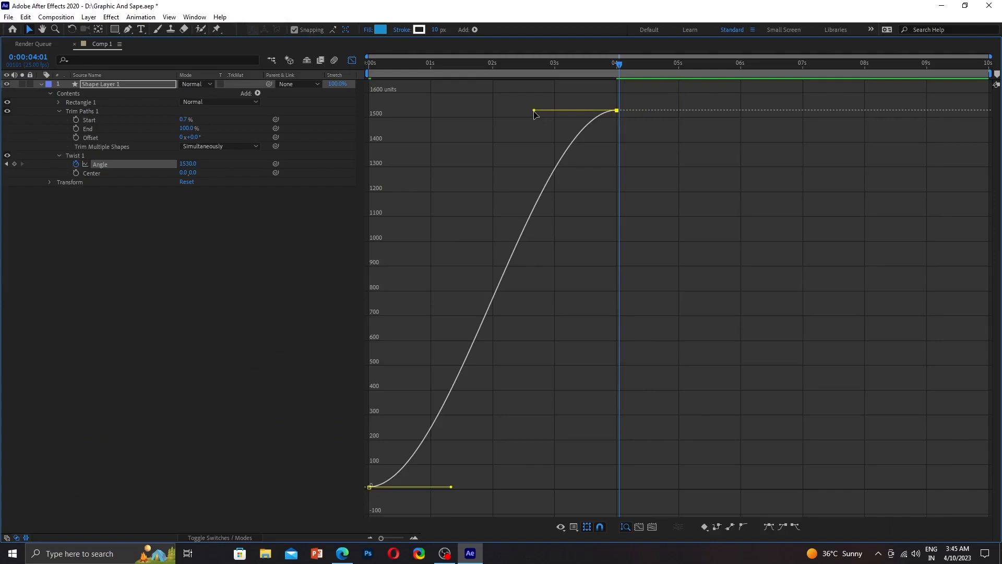
pyautogui.moveTo(535, 112); pyautogui.dragTo(425, 116)
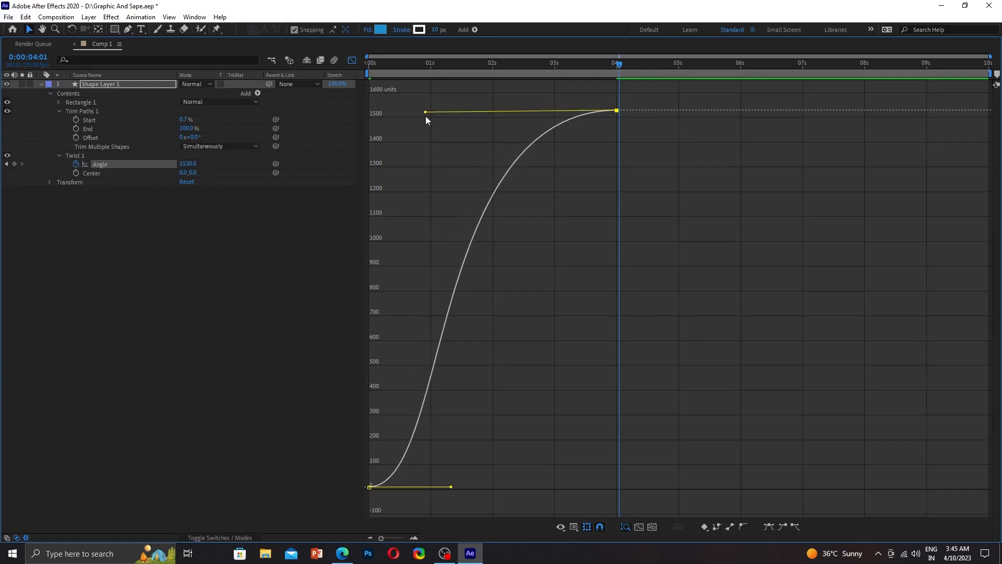
pyautogui.moveTo(617, 63); pyautogui.dragTo(370, 64)
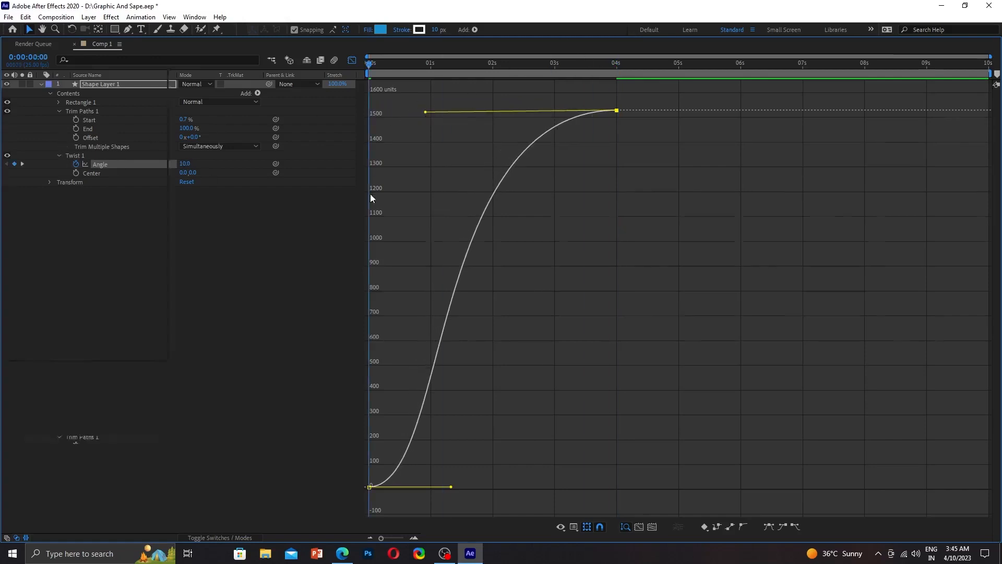
pyautogui.press('`')
pyautogui.press('space')
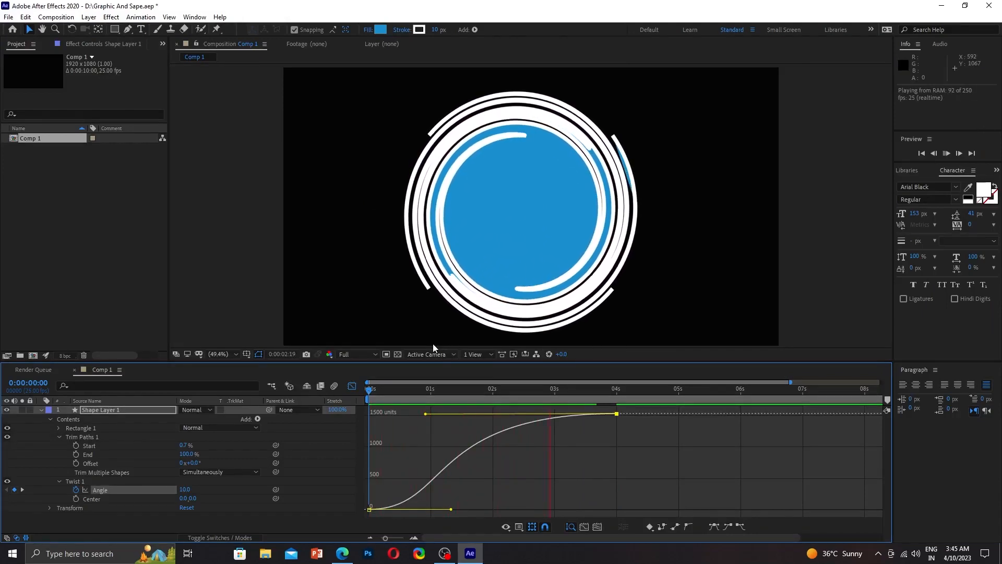
pyautogui.press('space')
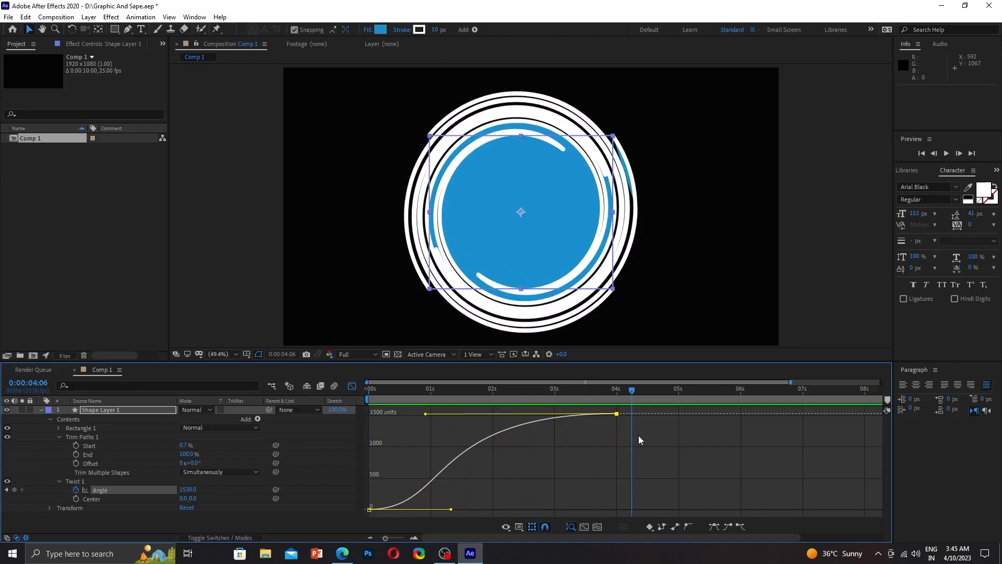
pyautogui.moveTo(633, 387); pyautogui.dragTo(369, 389)
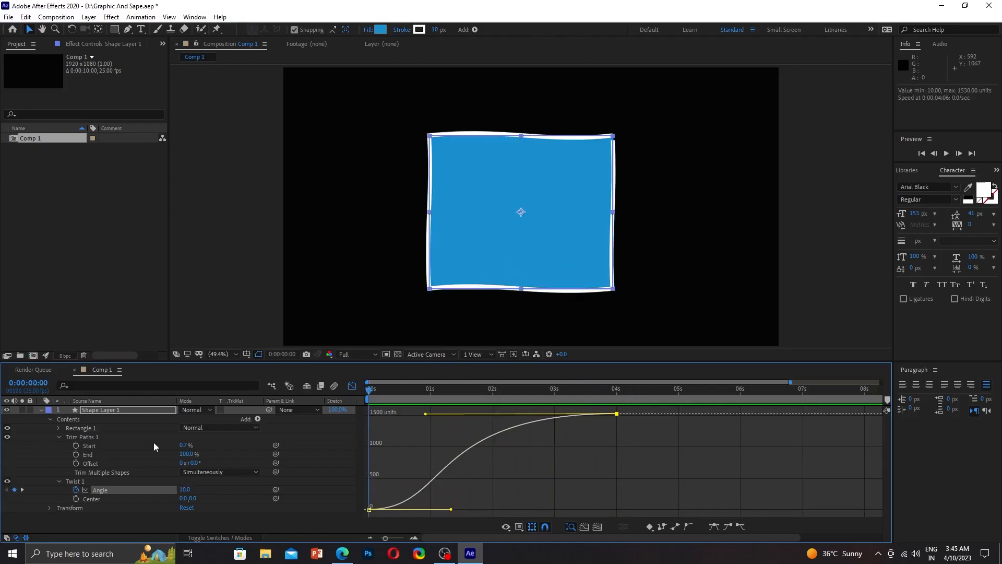
pyautogui.click(41, 410)
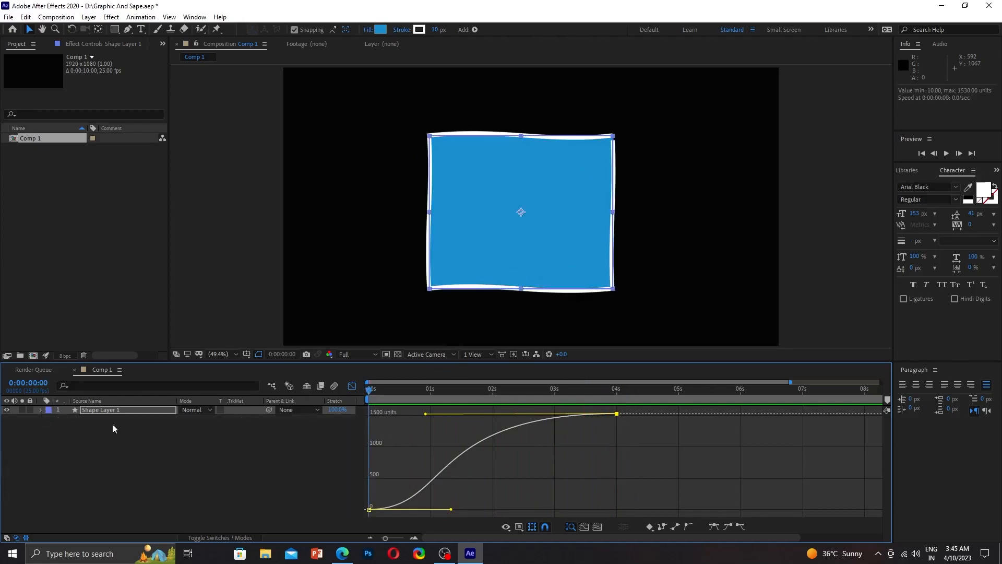
pyautogui.click(39, 412)
pyautogui.click(40, 412)
pyautogui.click(41, 410)
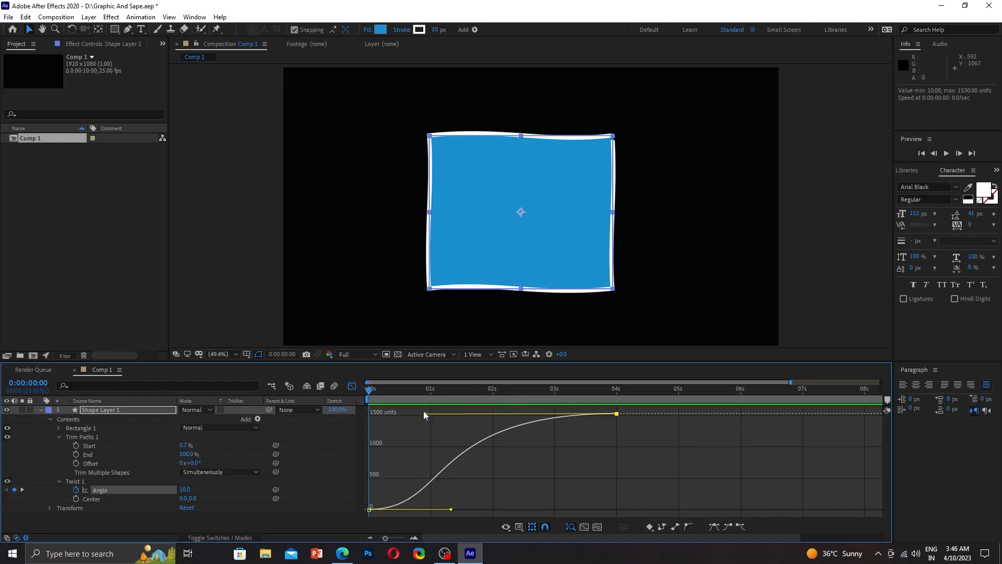
pyautogui.press('space')
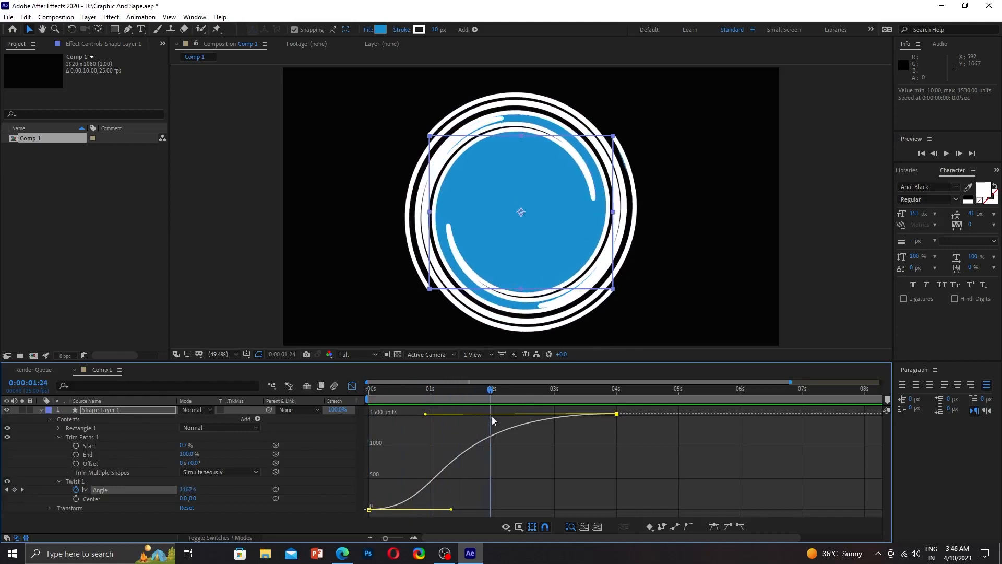
pyautogui.moveTo(552, 425); pyautogui.dragTo(618, 439)
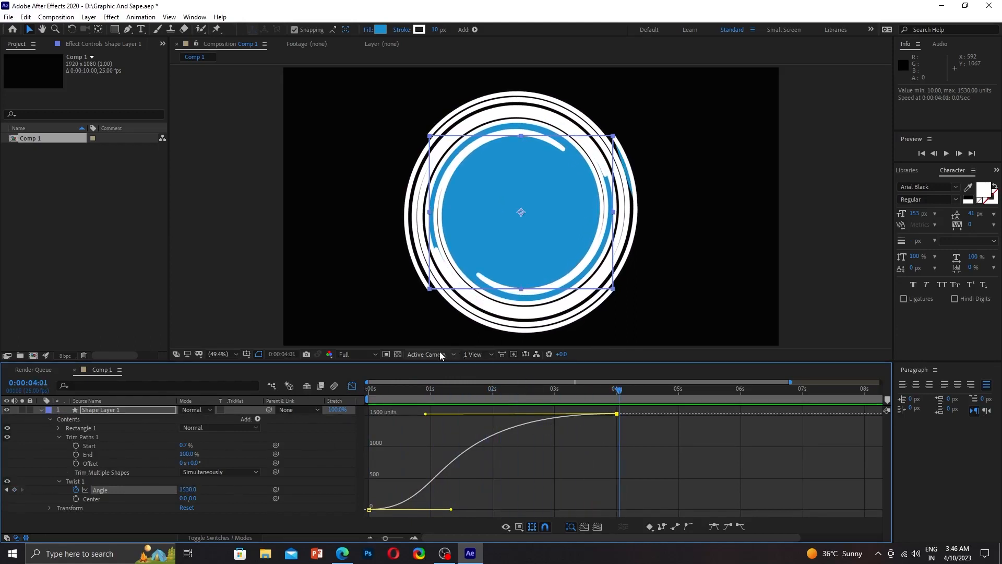
pyautogui.click(396, 358)
pyautogui.click(395, 357)
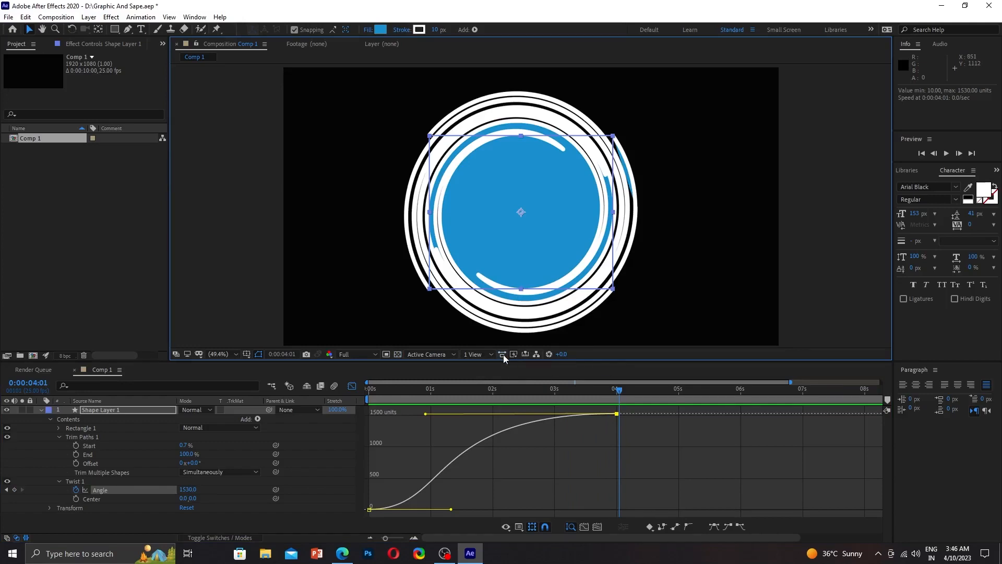
# Step: Try the 2 Views - Horizontal viewer layout, and settle on 4 Views - Left
pyautogui.click(485, 355)
pyautogui.click(491, 399)
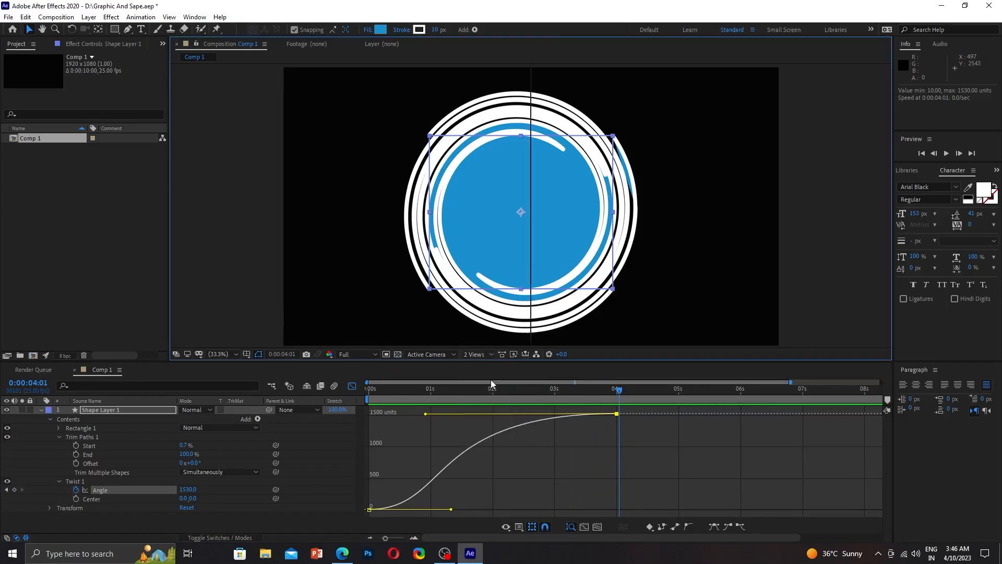
pyautogui.click(486, 356)
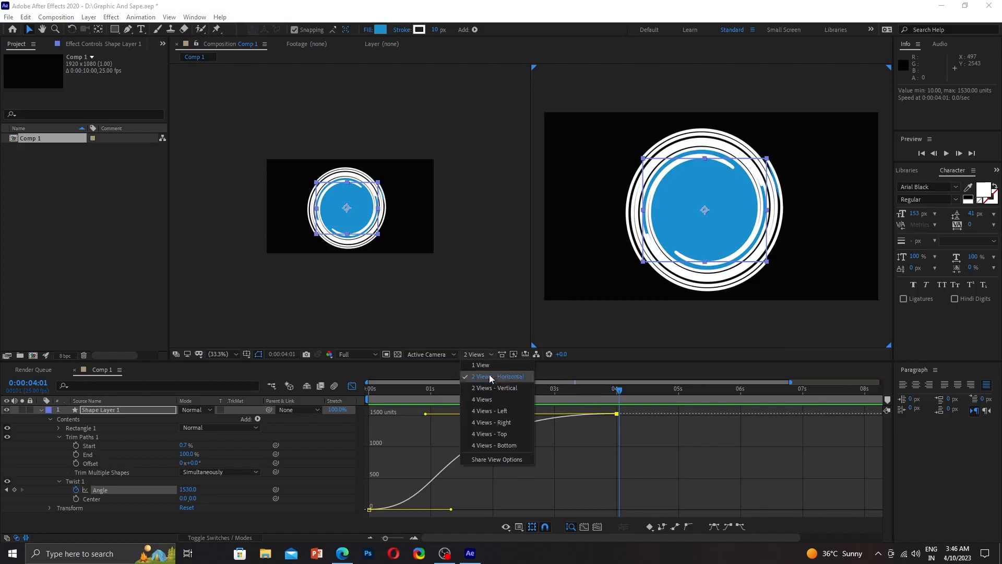
pyautogui.click(496, 409)
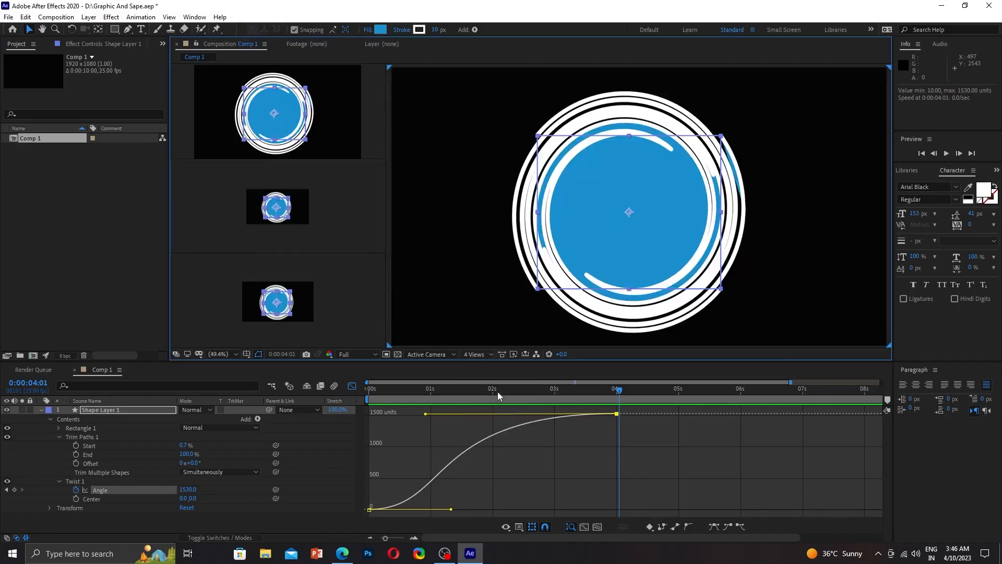
# Step: Preview the twist from the first frame in the four-view layout, and undo the stretched ease handle
pyautogui.moveTo(621, 392); pyautogui.dragTo(296, 399)
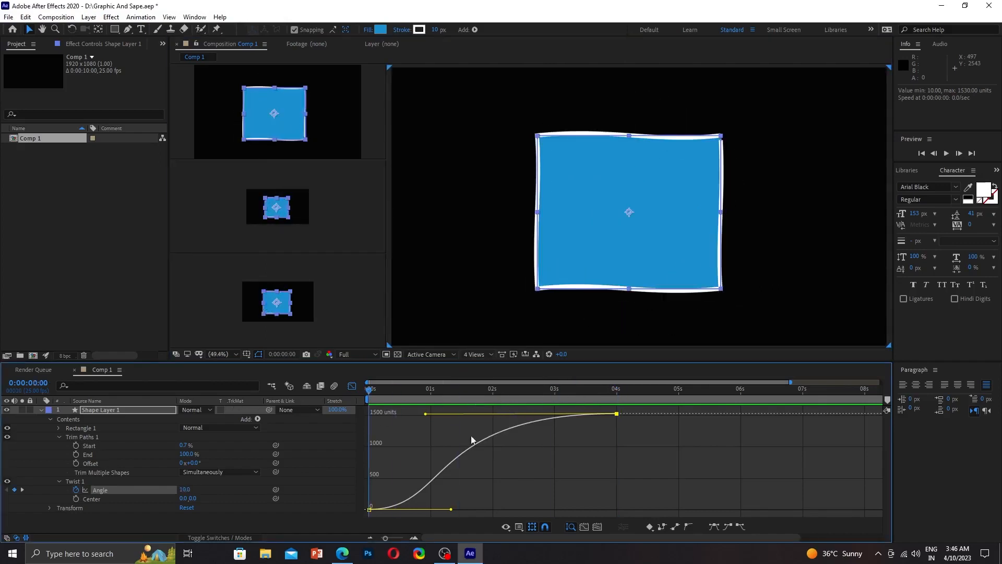
pyautogui.press('space')
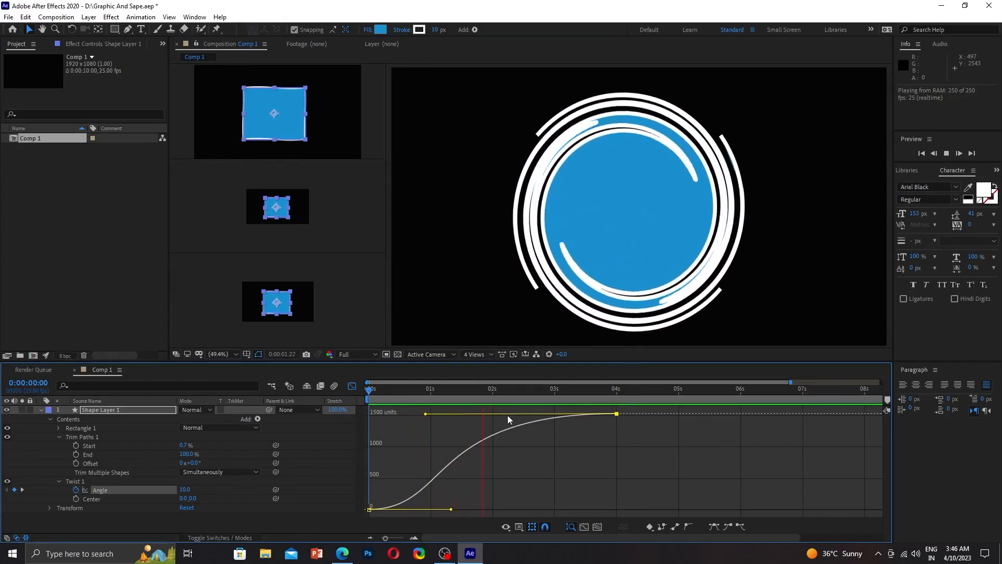
pyautogui.press('space')
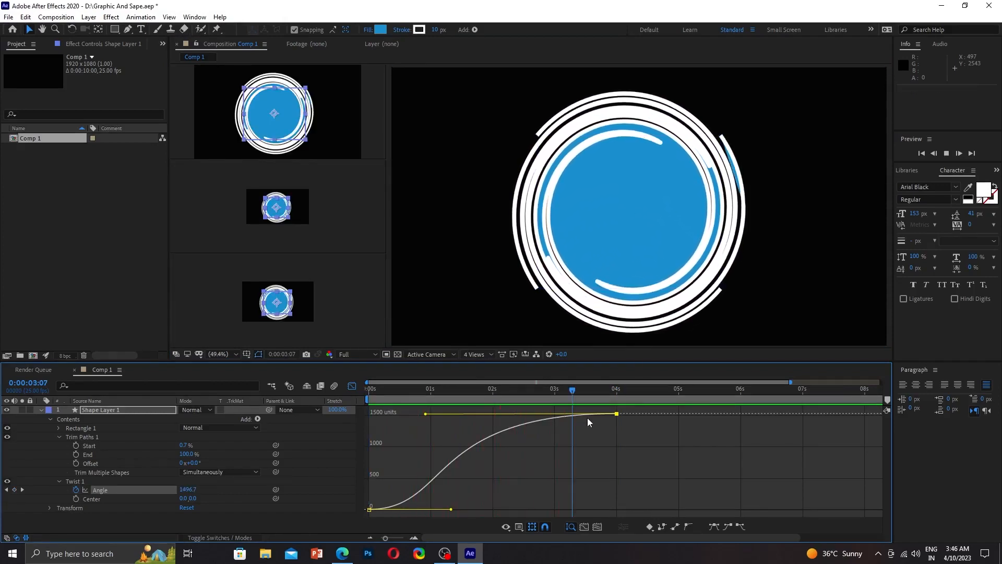
pyautogui.hotkey('ctrl', 'z')
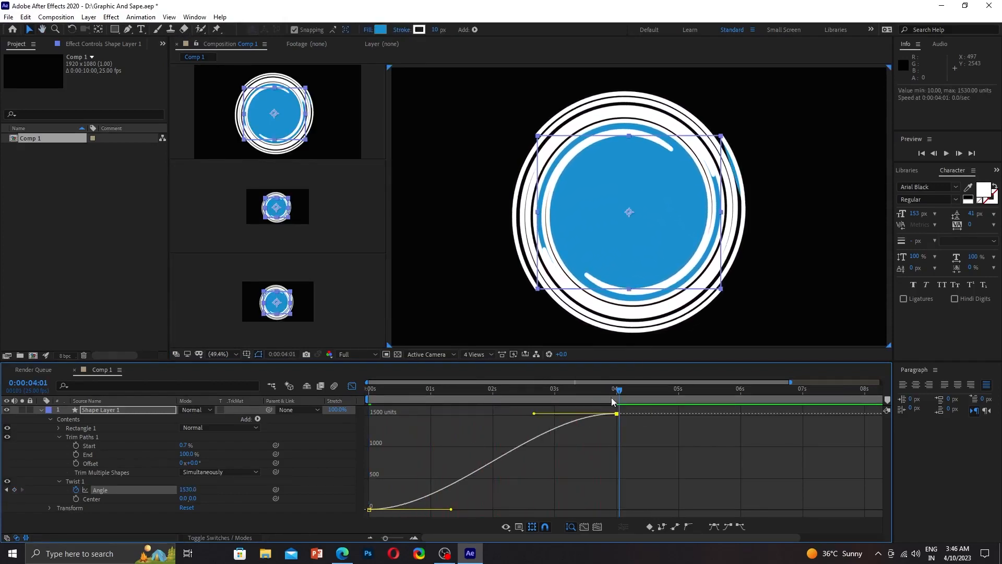
# Step: Preview the Easy Ease twist animation repeatedly up to just past the 4-second Angle keyframe
pyautogui.press('space')
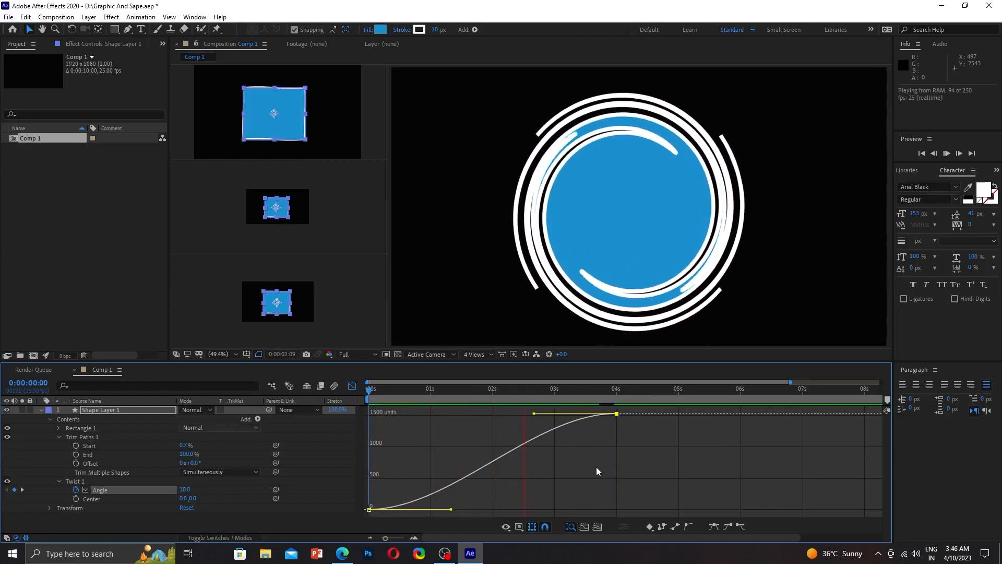
pyautogui.click(632, 391)
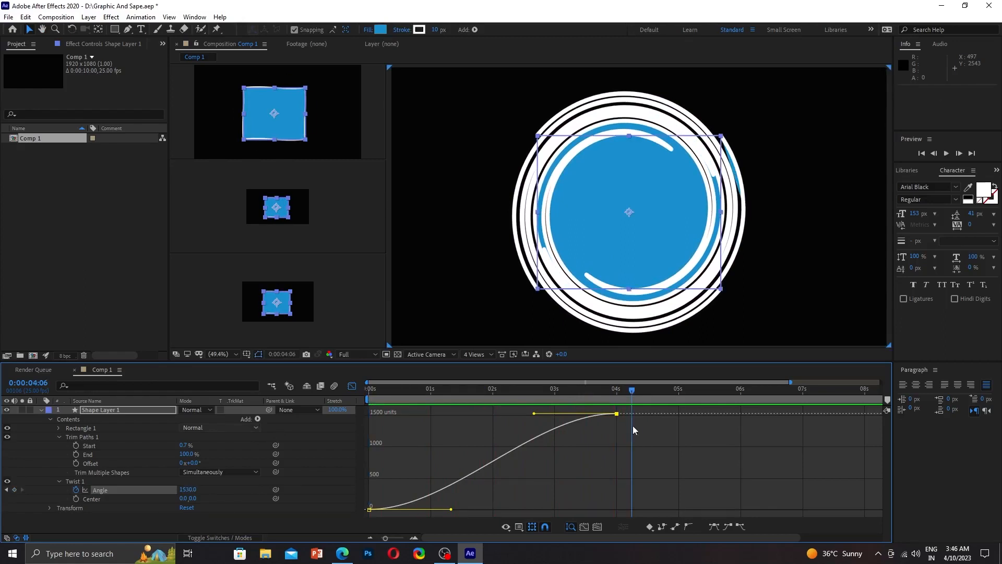
pyautogui.moveTo(637, 391); pyautogui.dragTo(616, 393)
pyautogui.moveTo(617, 414)
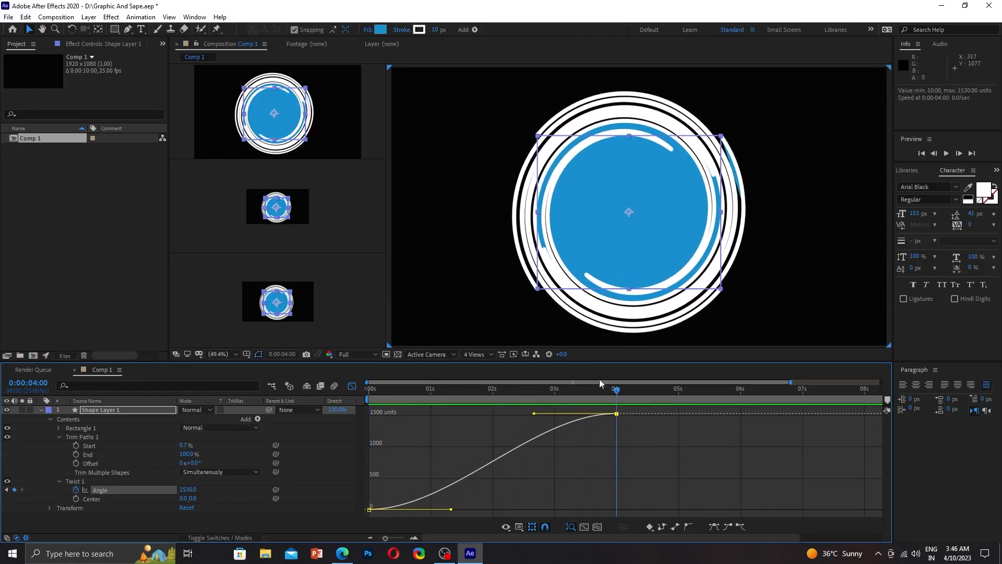
pyautogui.press('space')
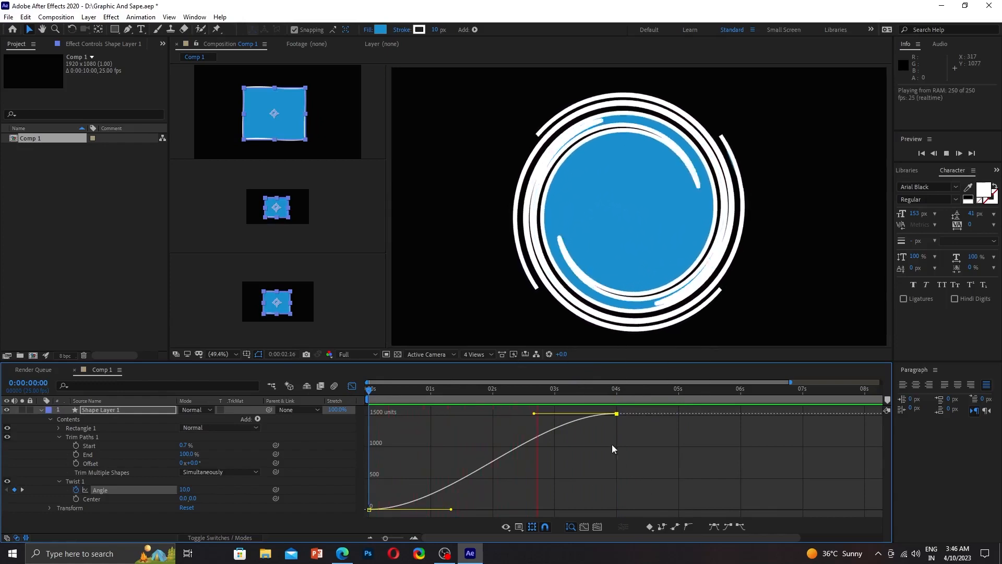
pyautogui.click(628, 392)
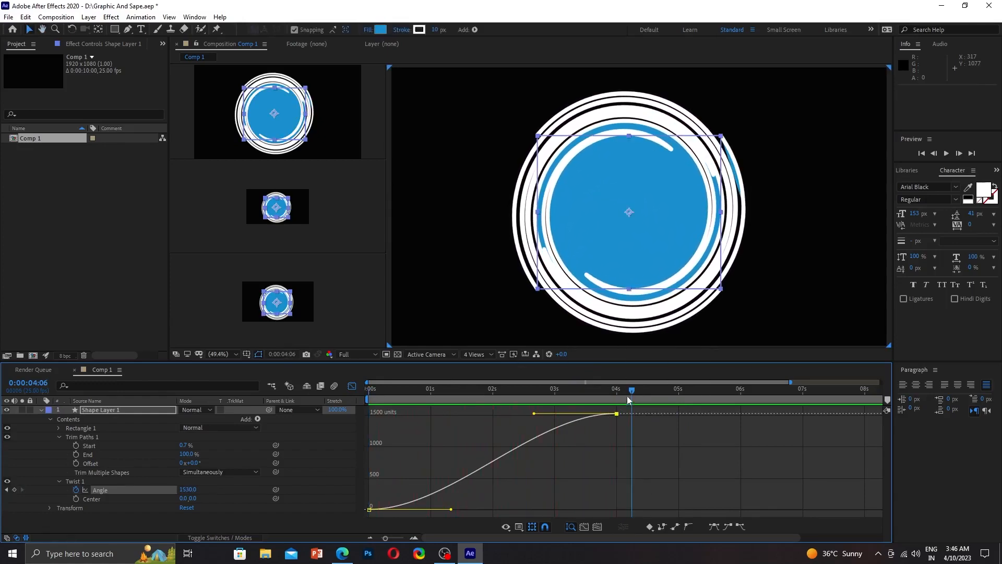
# Step: Return to the 4-second Angle keyframe, close the graph editor, and expand Shape Layer 1's properties in the layer-bar timeline
pyautogui.moveTo(619, 390); pyautogui.dragTo(616, 390)
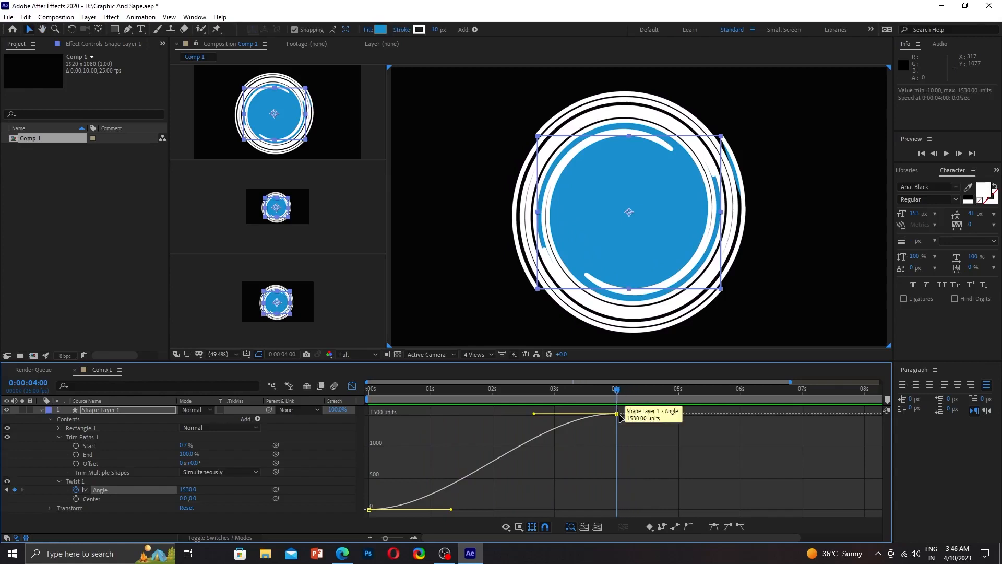
pyautogui.click(41, 409)
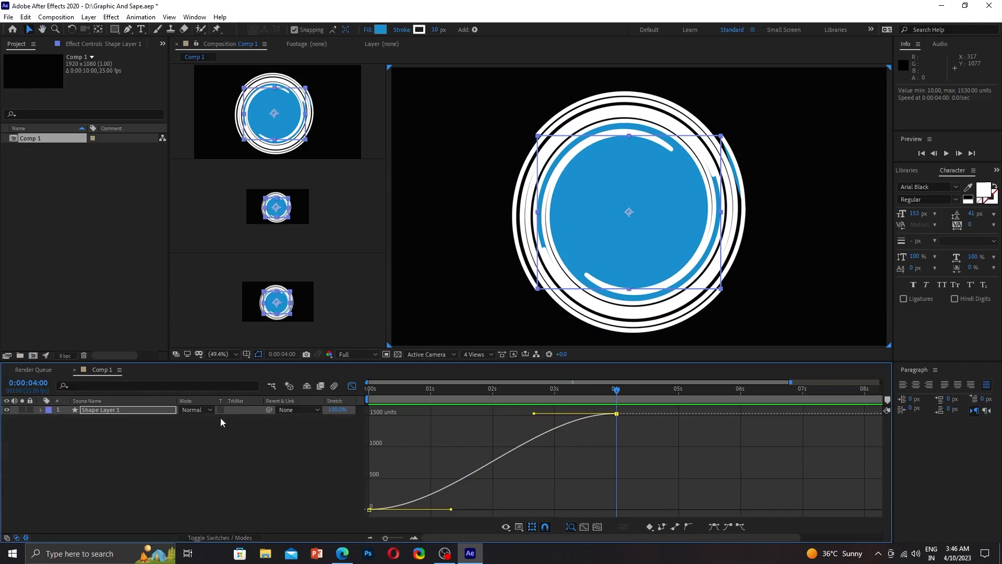
pyautogui.click(109, 409)
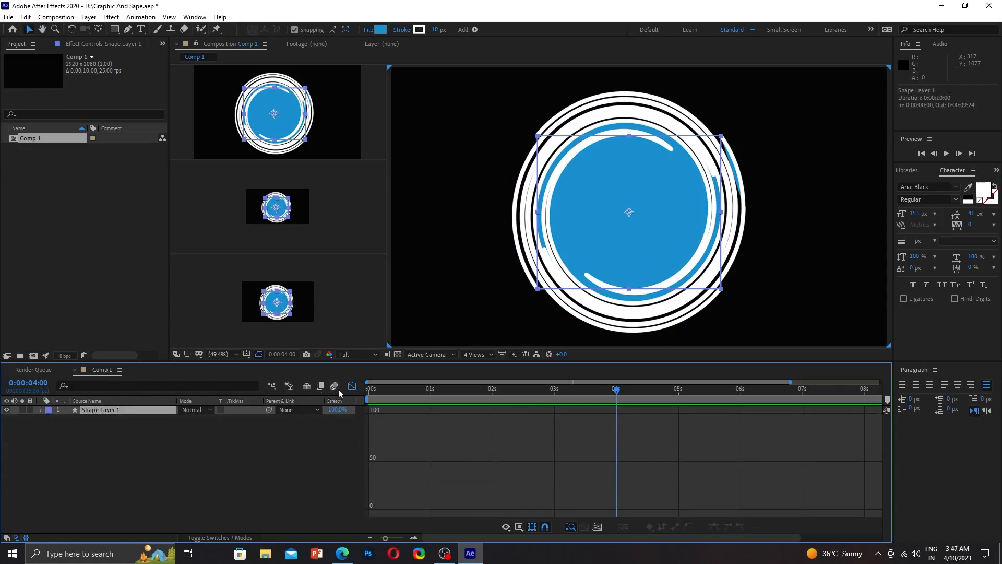
pyautogui.click(352, 386)
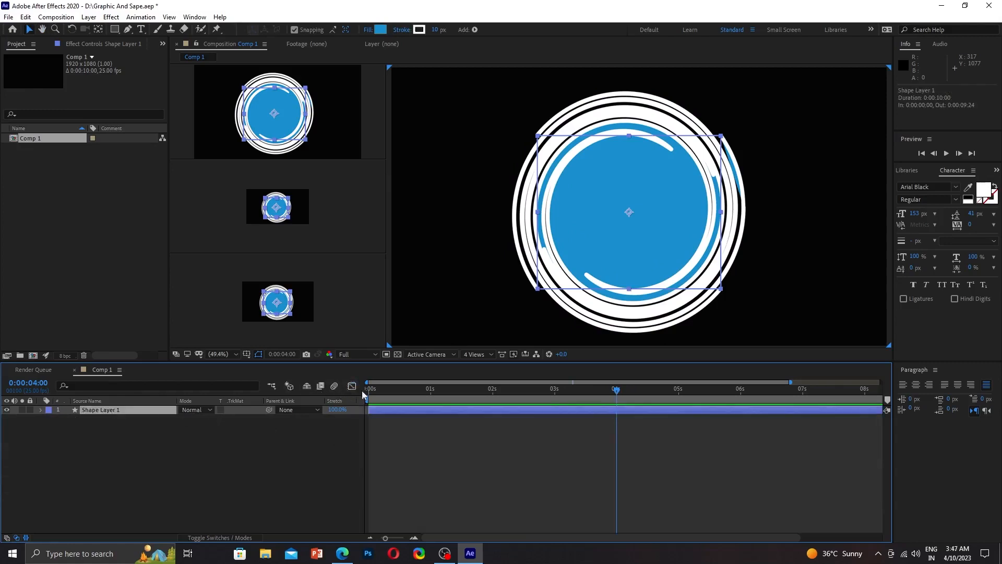
pyautogui.click(41, 410)
# Step: Try deleting both Twist Angle keyframes while at 4 seconds, and undo the deletion
pyautogui.moveTo(647, 470); pyautogui.dragTo(334, 524)
pyautogui.press('Delete')
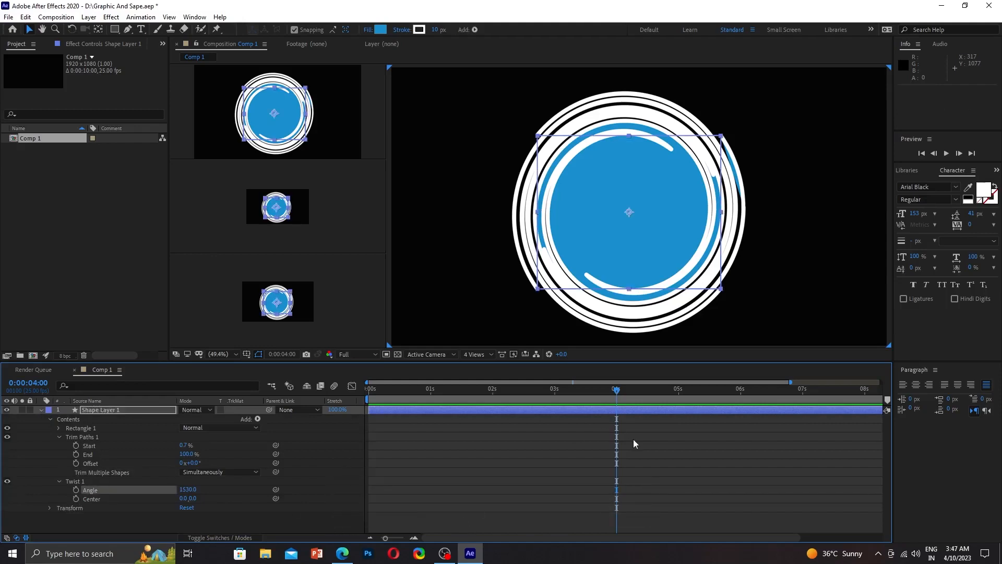
pyautogui.click(621, 401)
pyautogui.press('Home')
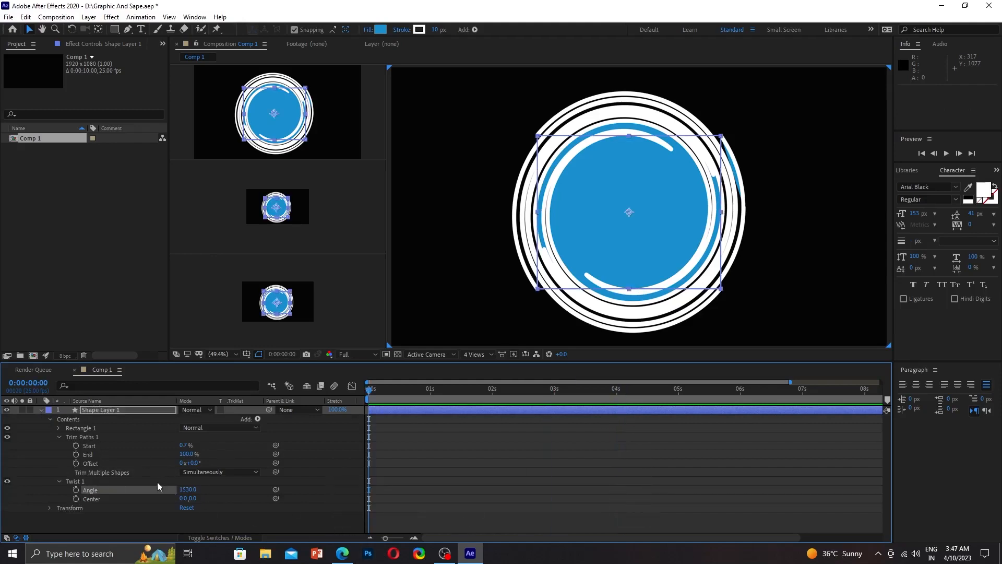
pyautogui.hotkey('ctrl', 'z')
# Step: Delete the 4-second Twist Angle keyframe first and the first-frame one second, keeping the Angle at 10
pyautogui.moveTo(693, 475); pyautogui.dragTo(572, 513)
pyautogui.press('Delete')
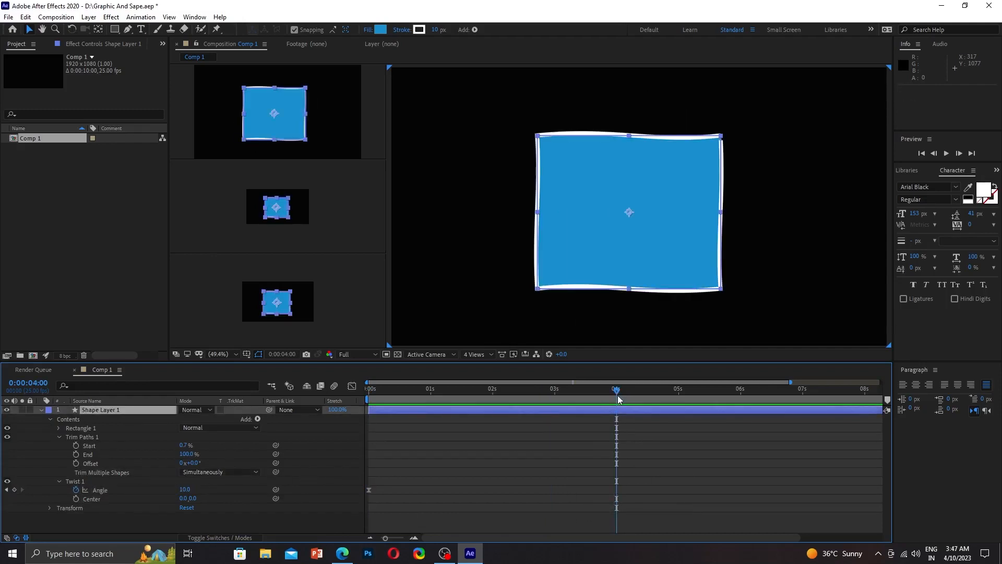
pyautogui.moveTo(616, 390); pyautogui.dragTo(340, 461)
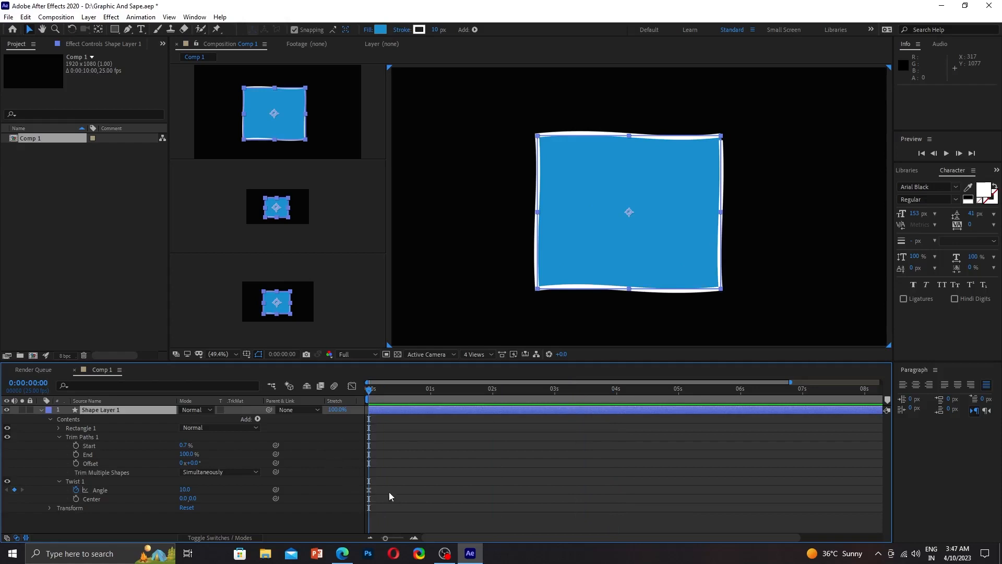
pyautogui.moveTo(390, 492); pyautogui.dragTo(341, 498)
pyautogui.press('Delete')
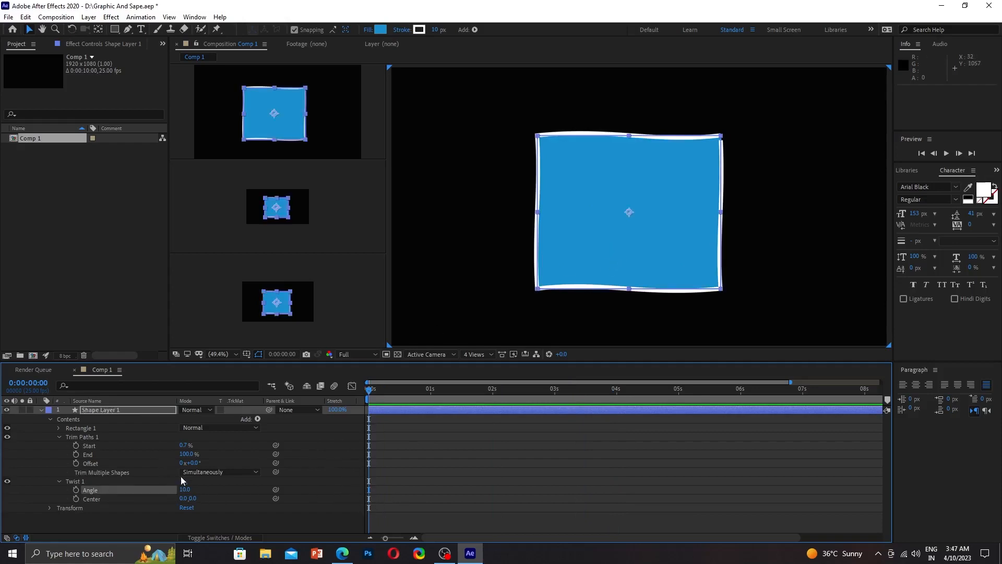
# Step: Keyframe the Twist Center at the first frame, and set it to 692, 0 at 0:00:04:01
pyautogui.click(75, 499)
pyautogui.moveTo(369, 389); pyautogui.dragTo(622, 421)
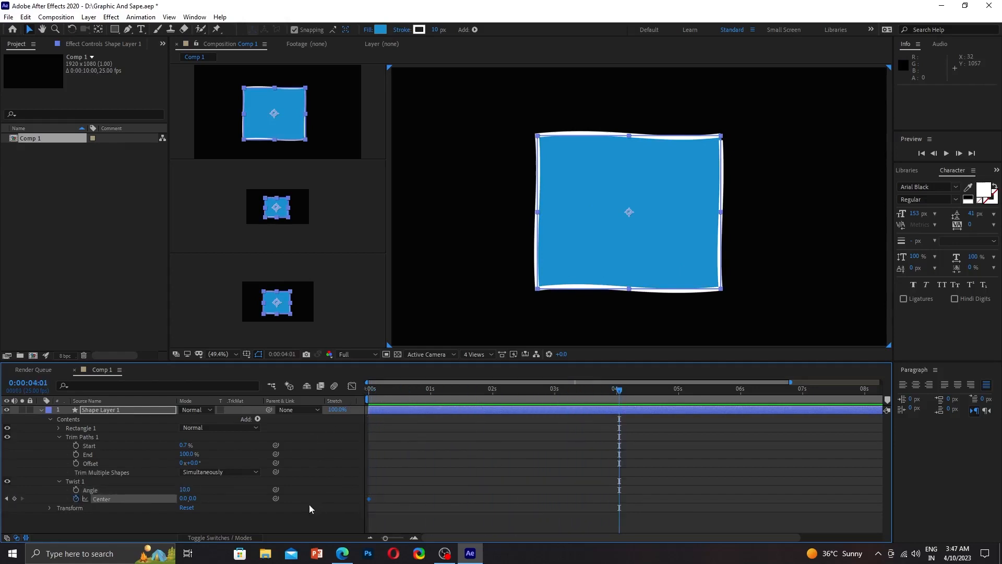
pyautogui.moveTo(183, 498); pyautogui.dragTo(462, 407)
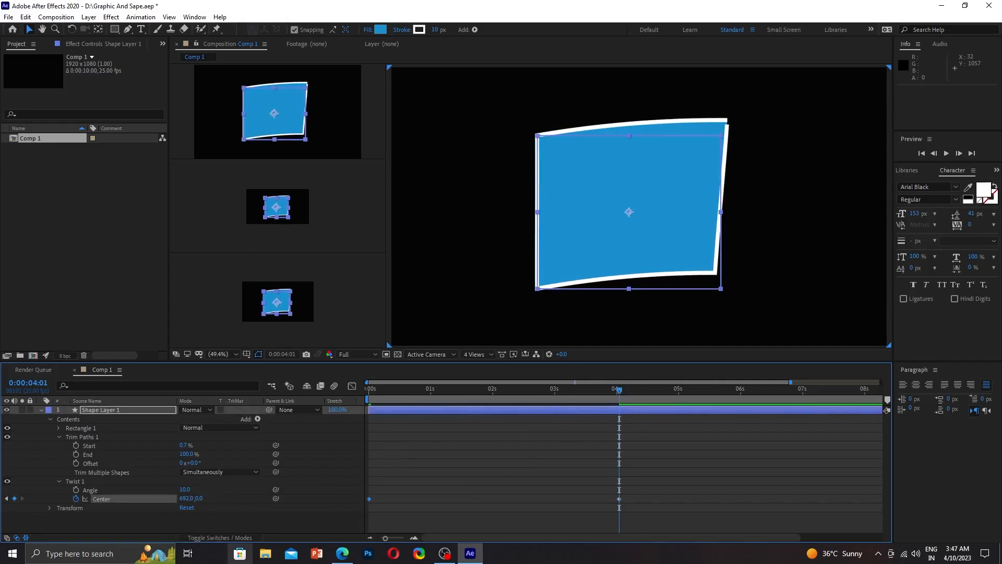
# Step: Copy the first Center keyframe to 0:00:07:00, and preview the animation from the first frame
pyautogui.hotkey('ctrl', 'c')
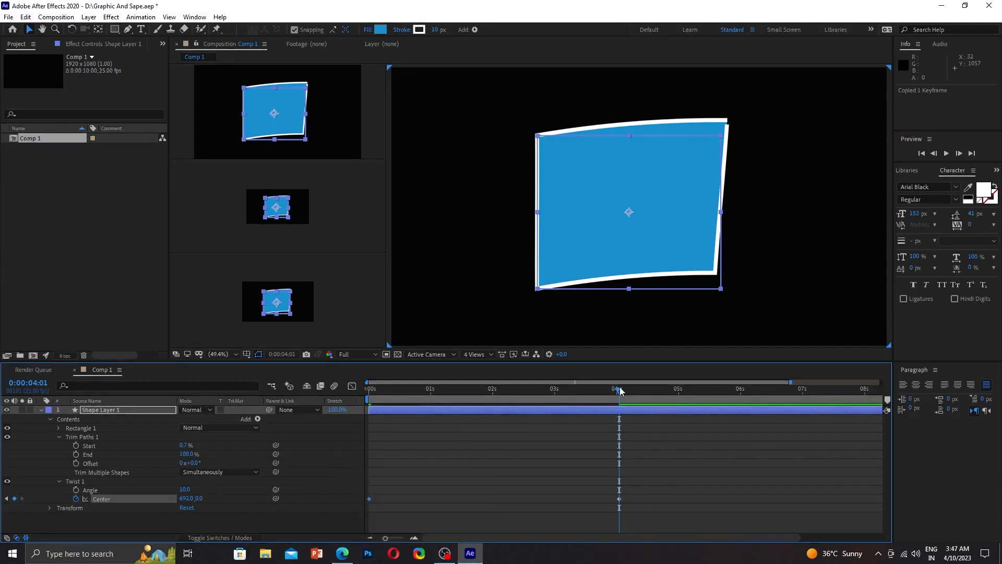
pyautogui.moveTo(621, 391); pyautogui.dragTo(804, 423)
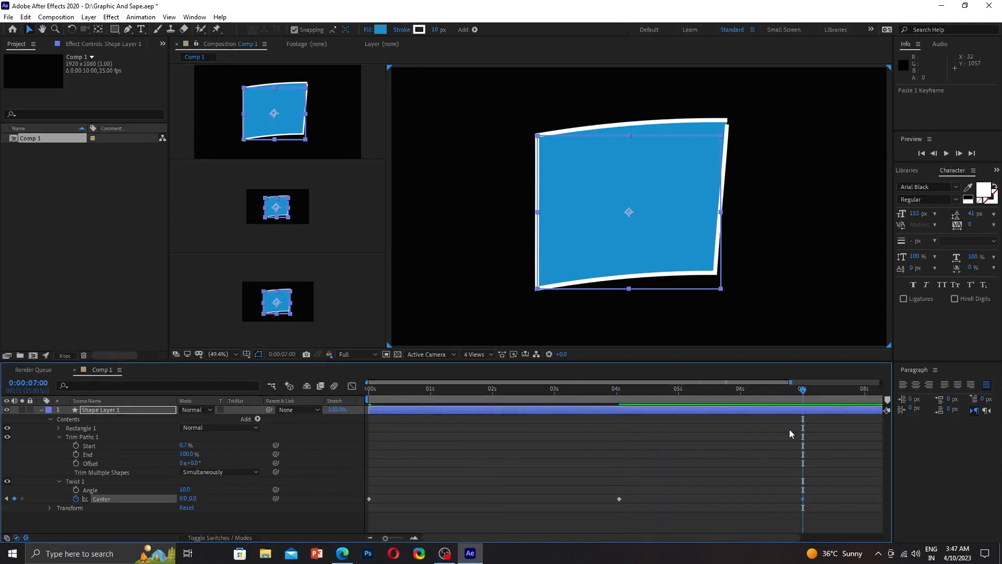
pyautogui.hotkey('ctrl', 'v')
pyautogui.press('Home')
pyautogui.press('space')
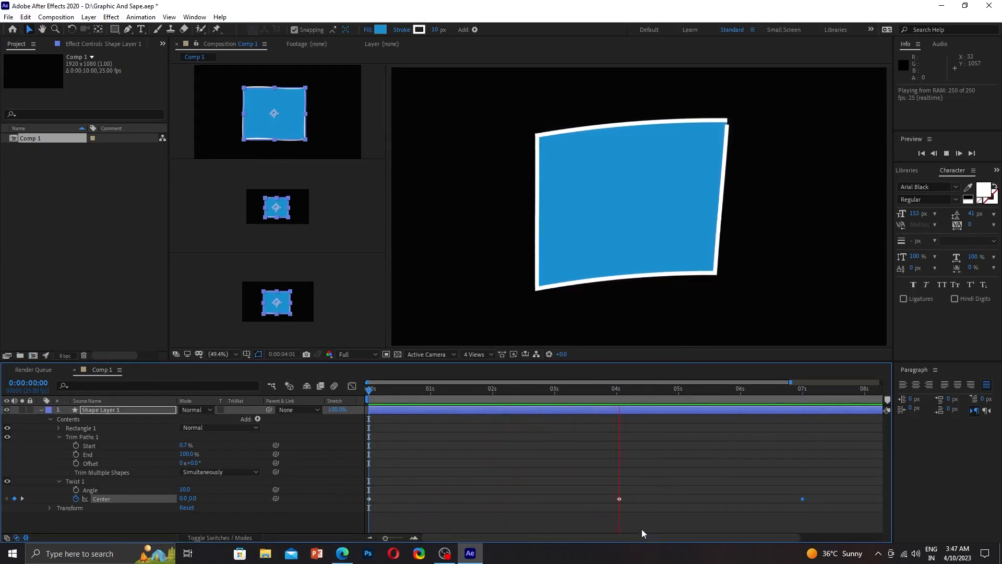
pyautogui.press('space')
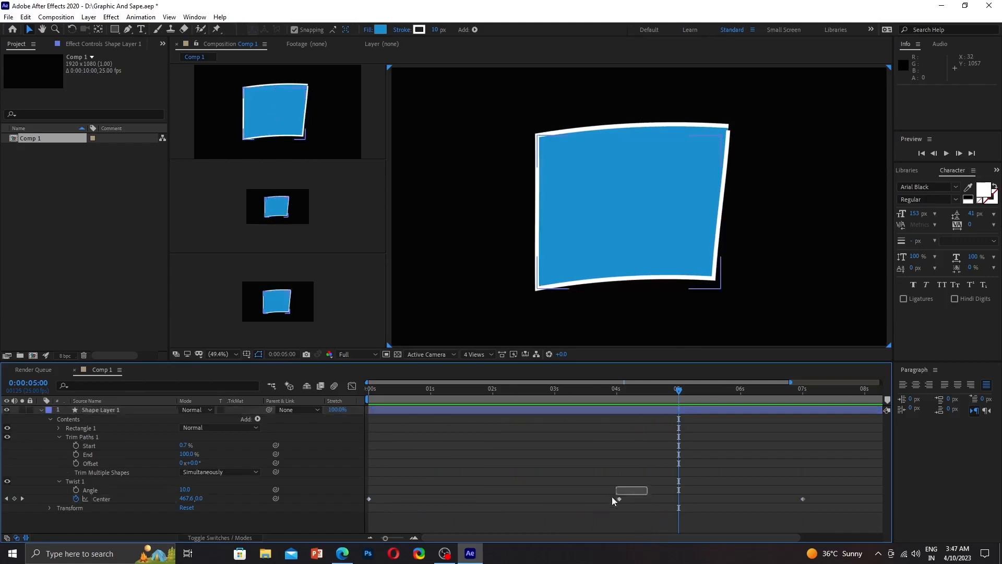
# Step: Move the second Center keyframe to 0:00:01:11 and the last one to 0:00:02:14, and preview the faster motion
pyautogui.moveTo(620, 498); pyautogui.dragTo(458, 500)
pyautogui.moveTo(803, 500); pyautogui.dragTo(528, 501)
pyautogui.press('pageup')
pyautogui.press('pageup')
pyautogui.press('Home')
pyautogui.press('space')
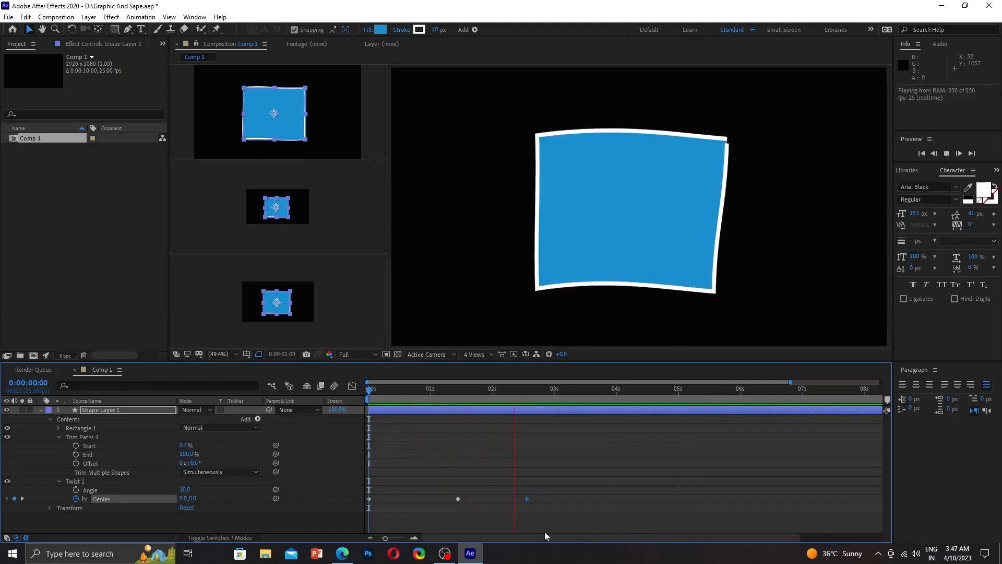
pyautogui.press('space')
# Step: Set the Center's Y value to 157 at the 0:00:02:14 keyframe, undoing a trial change made first
pyautogui.moveTo(530, 390); pyautogui.dragTo(527, 400)
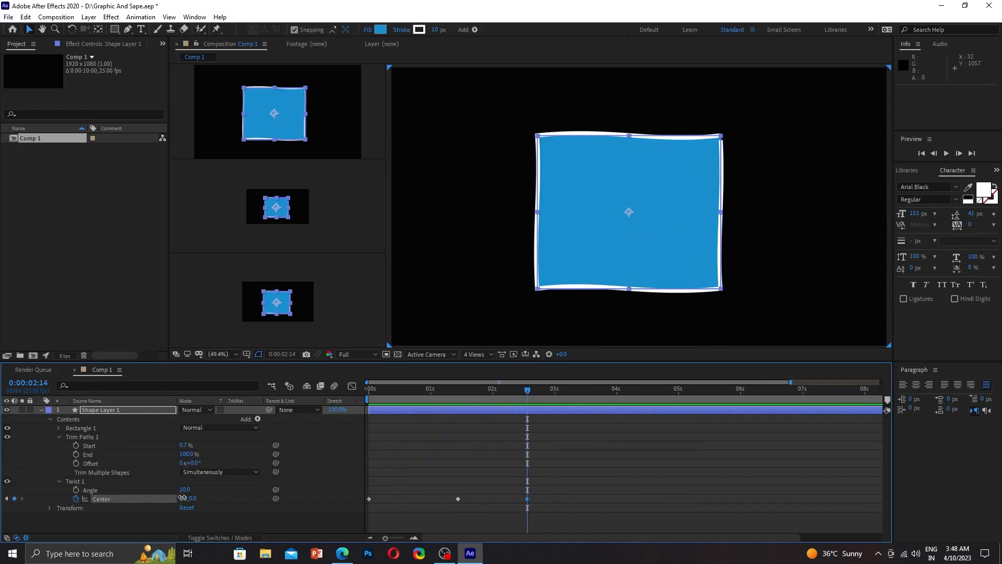
pyautogui.moveTo(182, 498)
pyautogui.mouseDown()
pyautogui.moveTo(193, 546)
pyautogui.moveTo(192, 504)
pyautogui.mouseUp()
pyautogui.hotkey('ctrl', 'z')
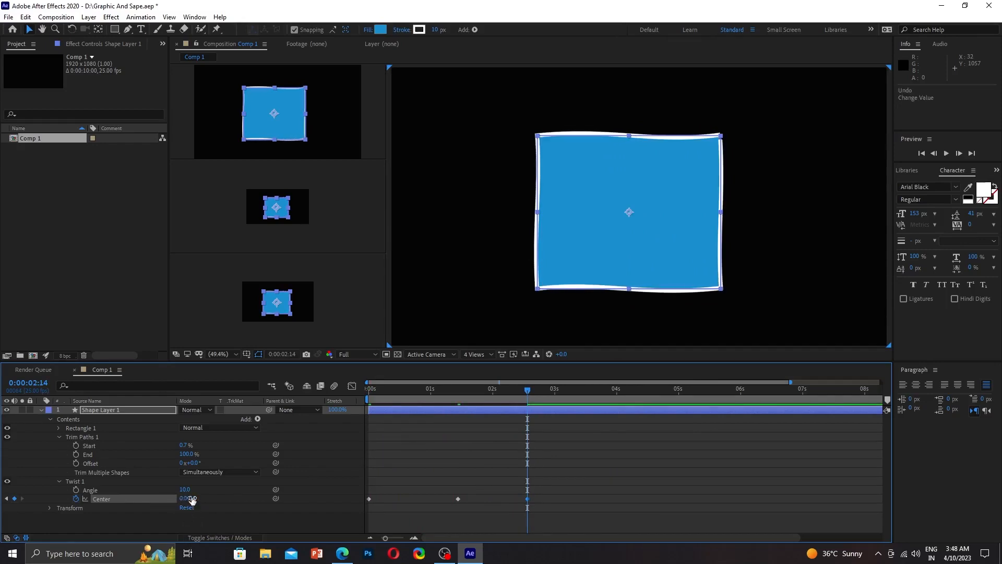
pyautogui.moveTo(200, 563); pyautogui.dragTo(206, 562)
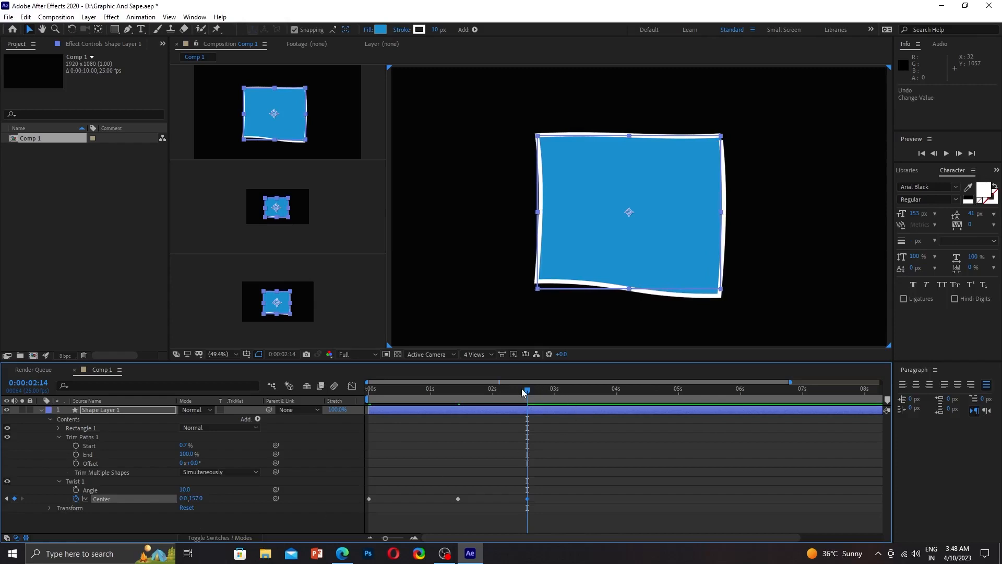
# Step: Keyframe the Center at 0, -262 at 0:00:05:08 and at 0, -293 at 0:00:07:24, and preview the result
pyautogui.moveTo(522, 392); pyautogui.dragTo(698, 430)
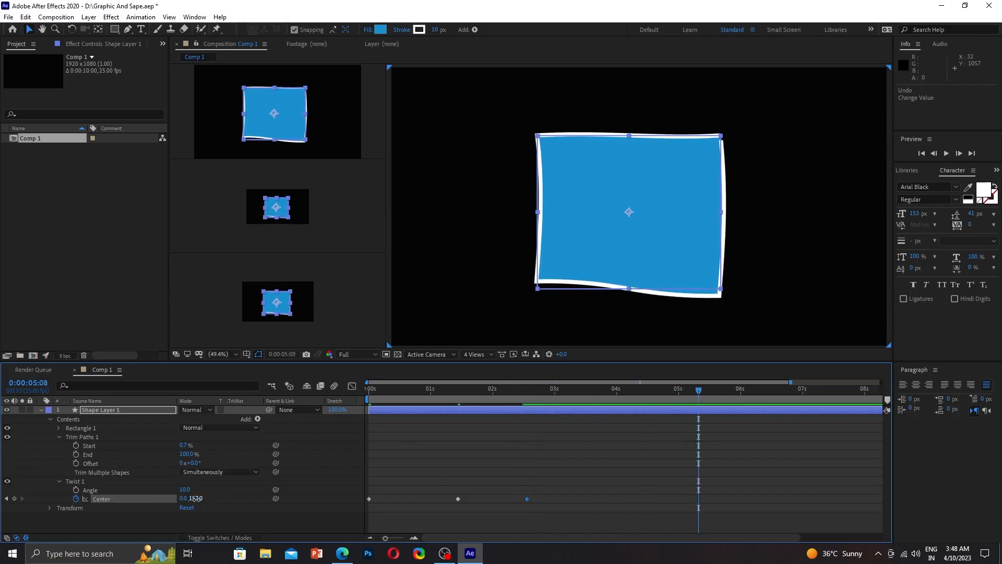
pyautogui.moveTo(198, 498); pyautogui.dragTo(201, 284)
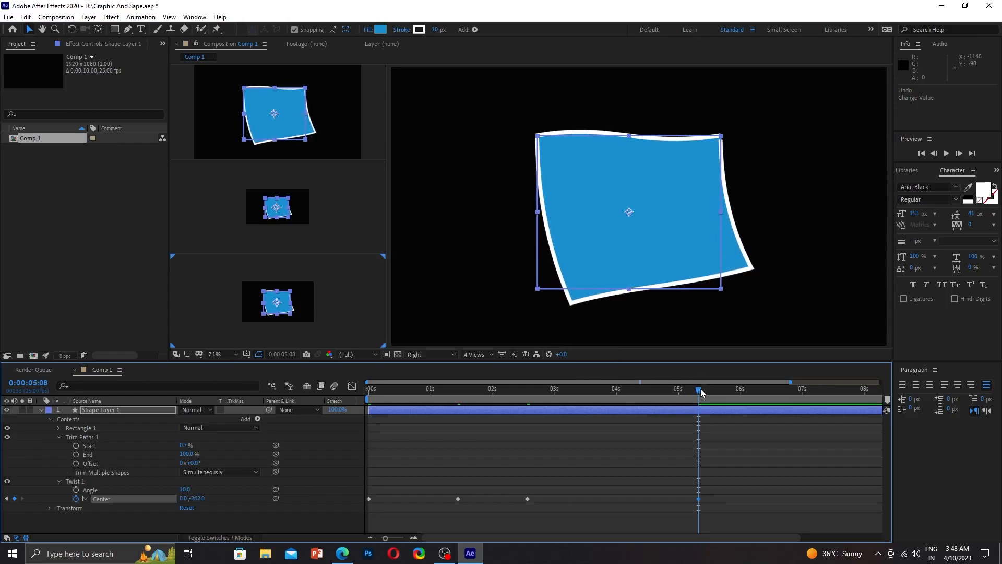
pyautogui.moveTo(702, 391); pyautogui.dragTo(863, 392)
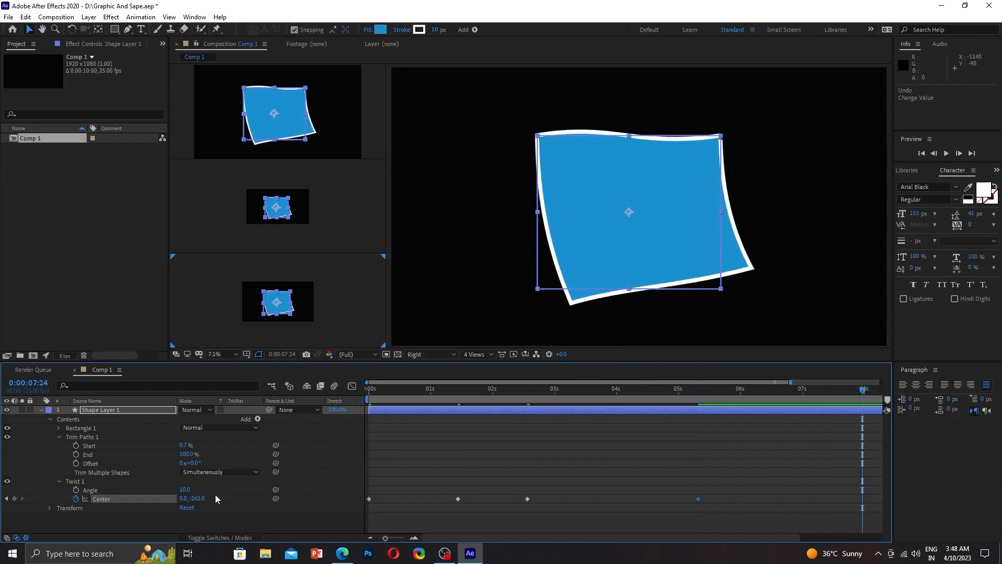
pyautogui.moveTo(198, 498); pyautogui.dragTo(202, 483)
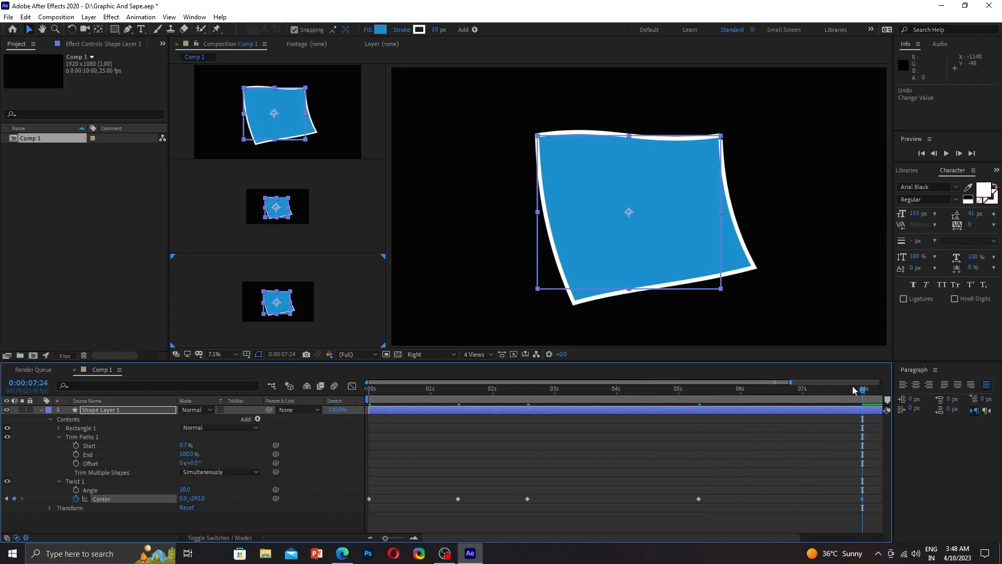
pyautogui.press('space')
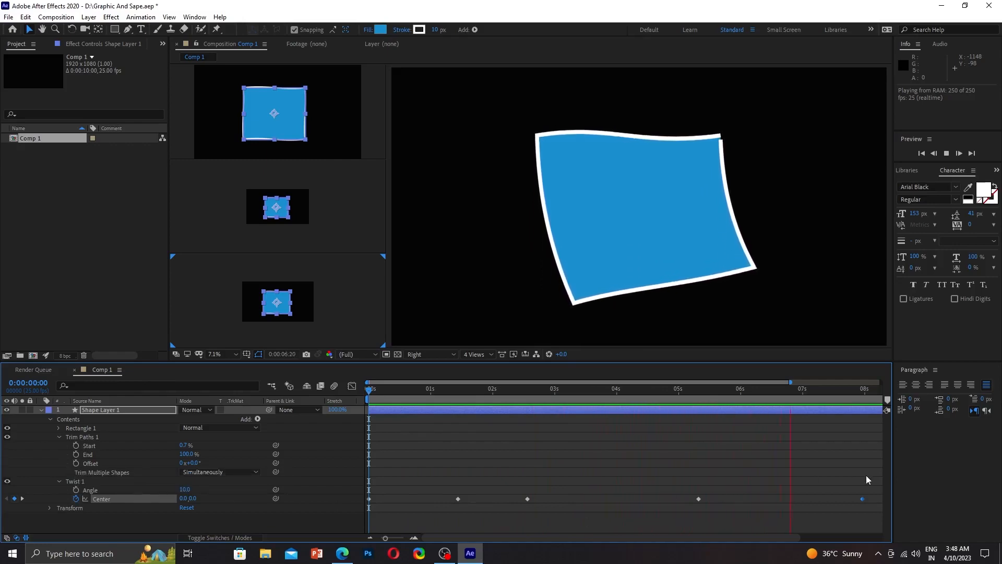
# Step: Apply Easy Ease to all five Center keyframes, and show their curves in the graph editor with the timeline maximized
pyautogui.moveTo(867, 475); pyautogui.dragTo(329, 532)
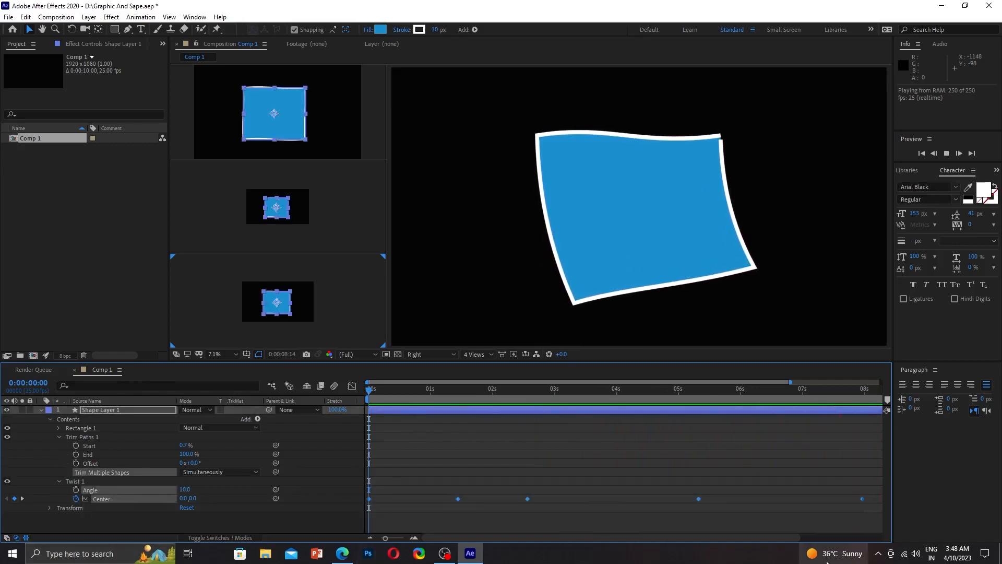
pyautogui.press('F9')
pyautogui.press('`')
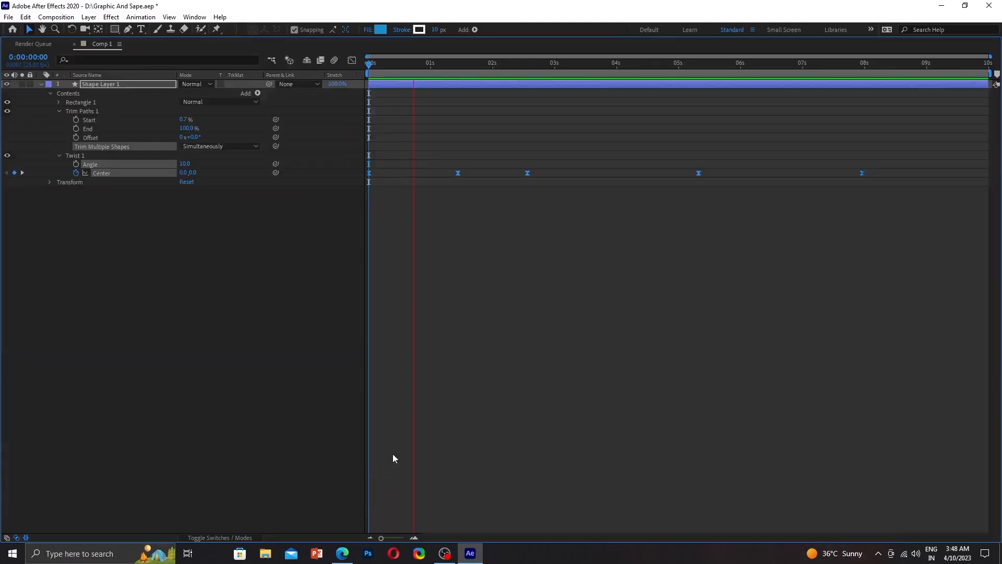
pyautogui.click(352, 60)
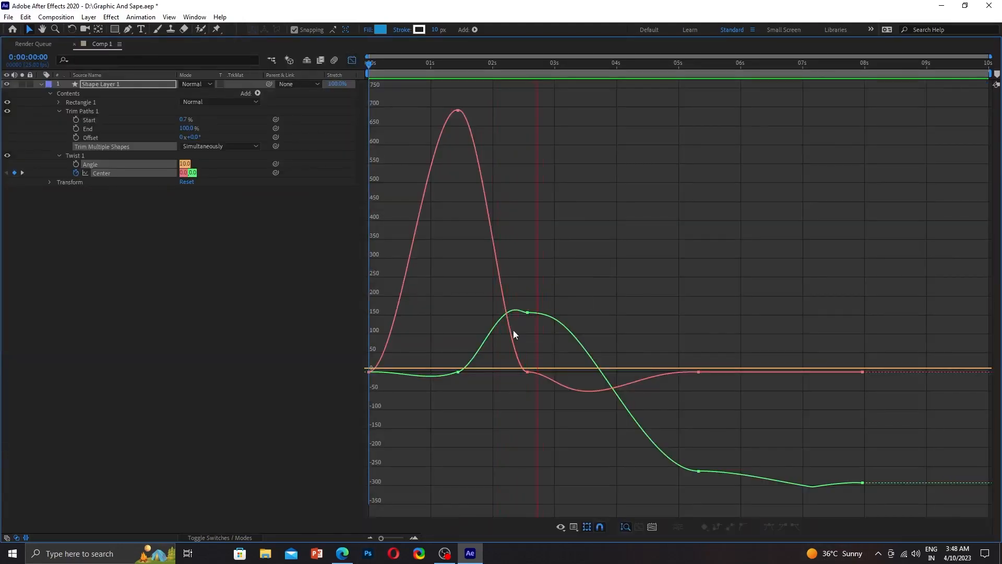
# Step: Scrub back to the start of the eased Center curves, and preview the animation in the normal panel layout before maximizing the timeline again
pyautogui.press('space')
pyautogui.moveTo(557, 66); pyautogui.dragTo(327, 127)
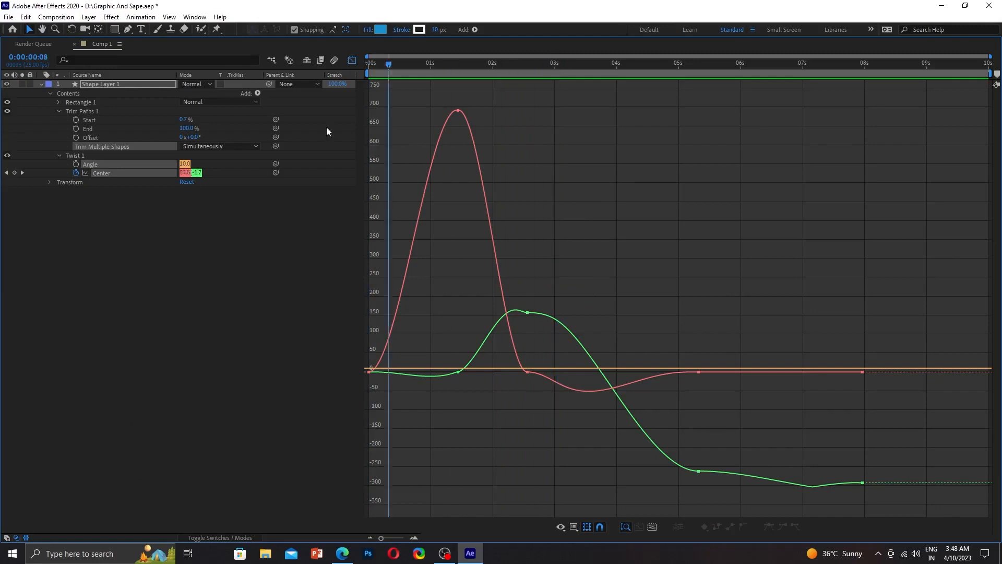
pyautogui.press('`')
pyautogui.press('space')
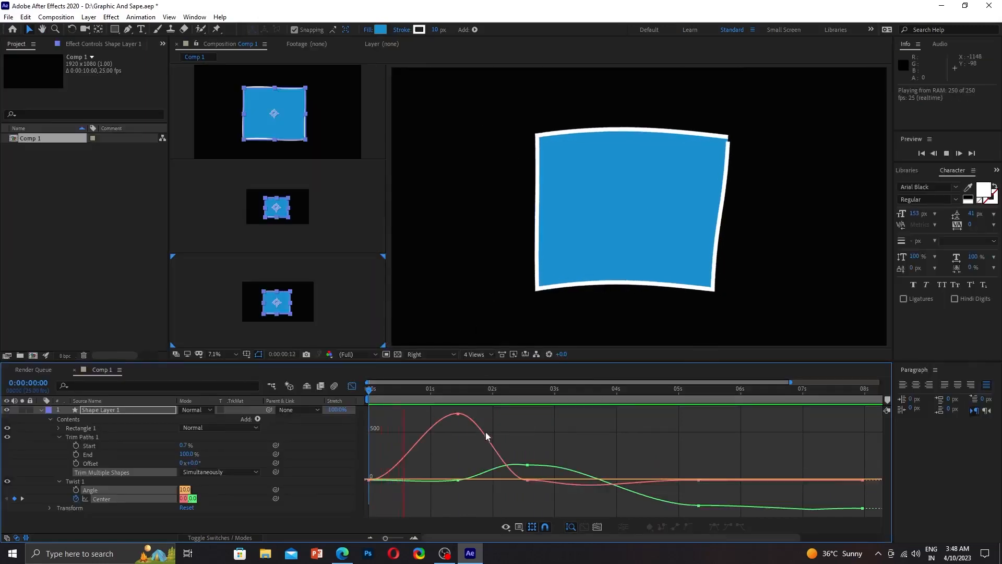
pyautogui.press('`')
pyautogui.press('space')
# Step: Examine the Center curve keyframes, including the exact X value at the 0:00:01:11 peak, and select the last keyframe at 0:00:07:24
pyautogui.click(457, 111)
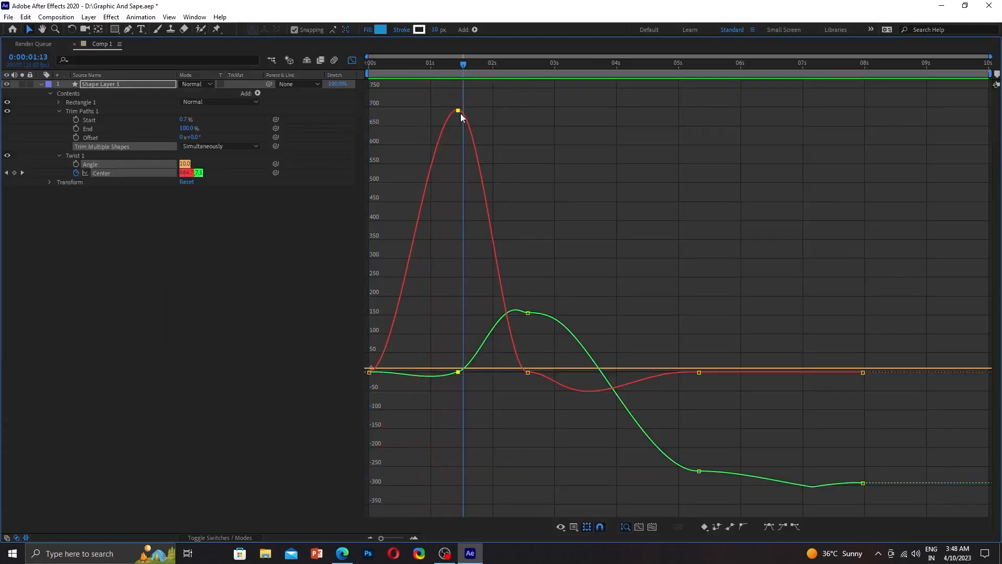
pyautogui.doubleClick(458, 111)
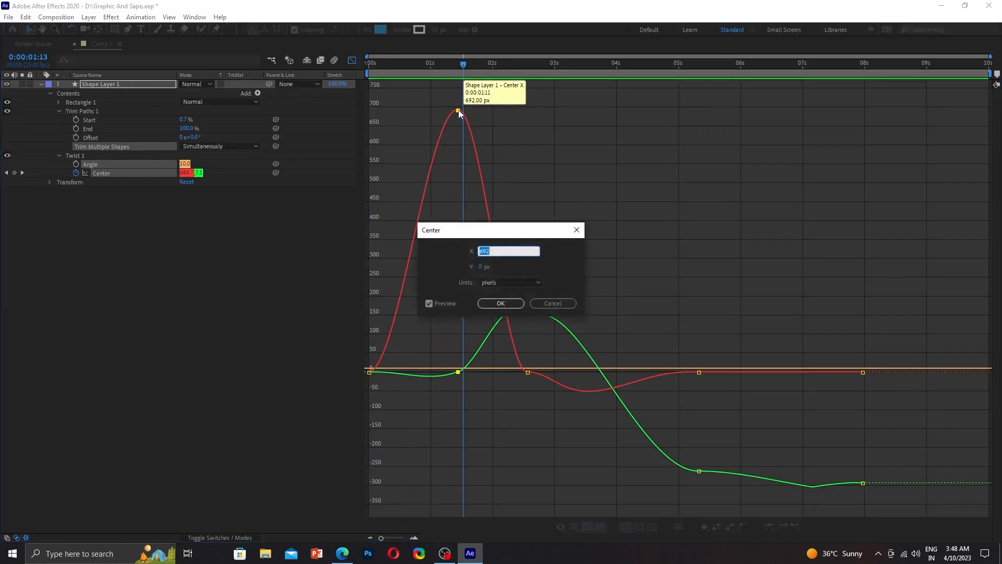
pyautogui.click(502, 303)
pyautogui.click(528, 312)
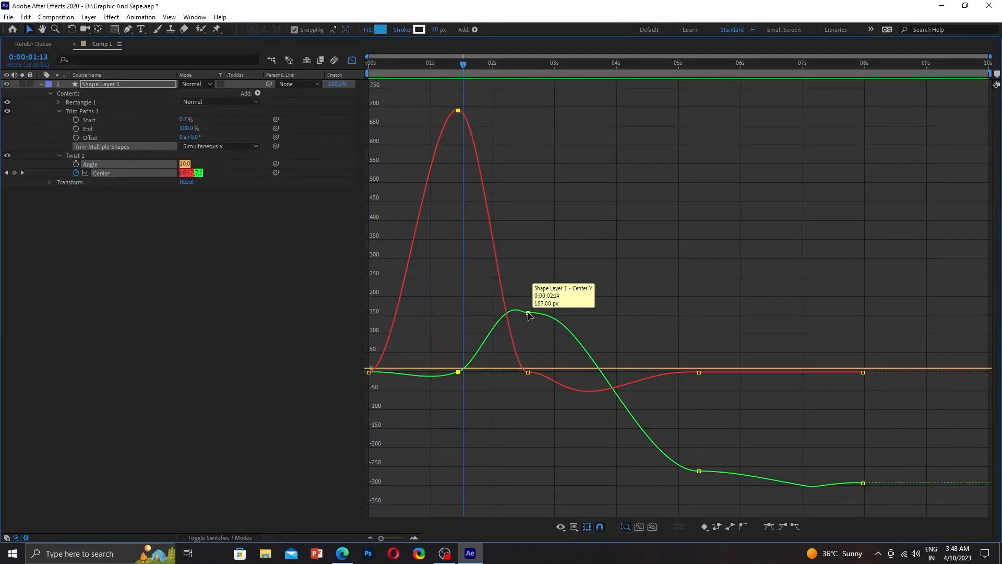
pyautogui.click(862, 372)
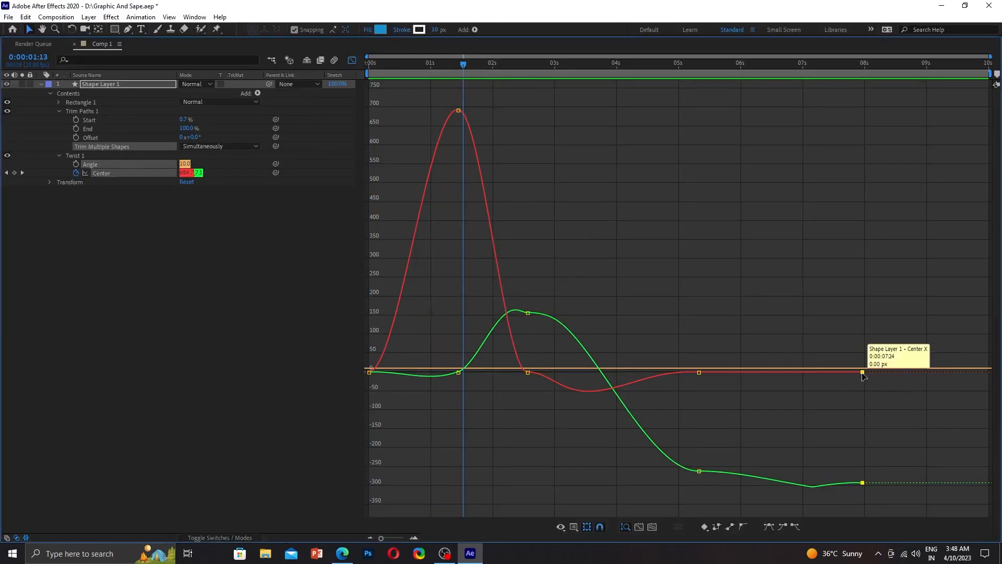
# Step: Restore the panel layout, and preview the eased Center animation from 0:00:01:13 to 0:00:04:01
pyautogui.press('`')
pyautogui.press('space')
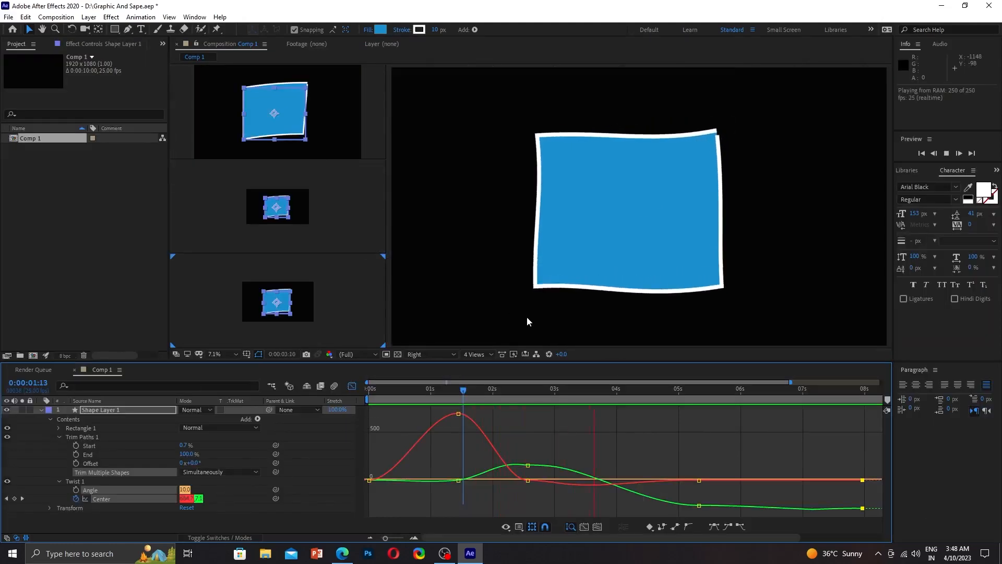
pyautogui.press('space')
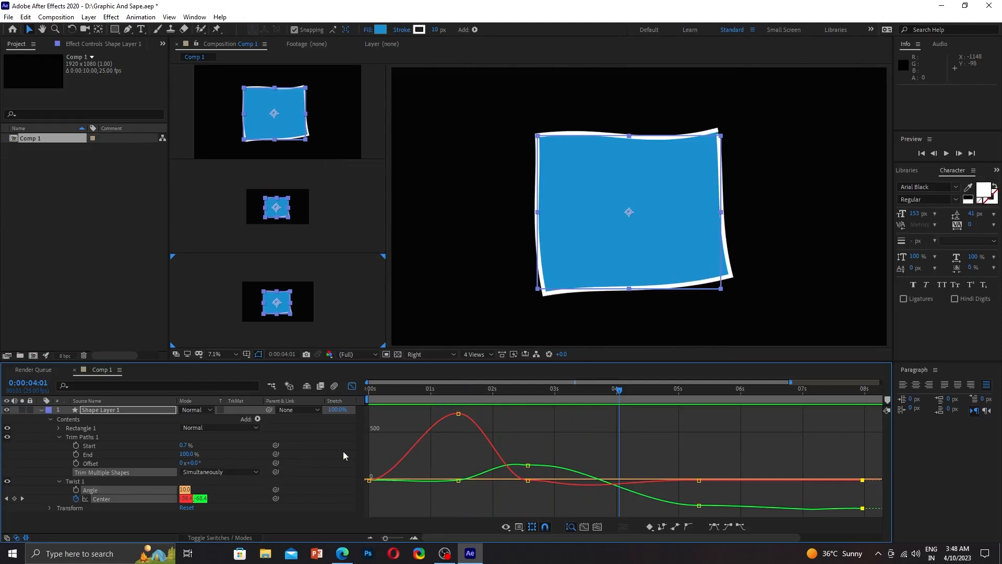
# Step: Leave the graph editor and delete all keyframes of the Twist Center property
pyautogui.press('`')
pyautogui.press('`')
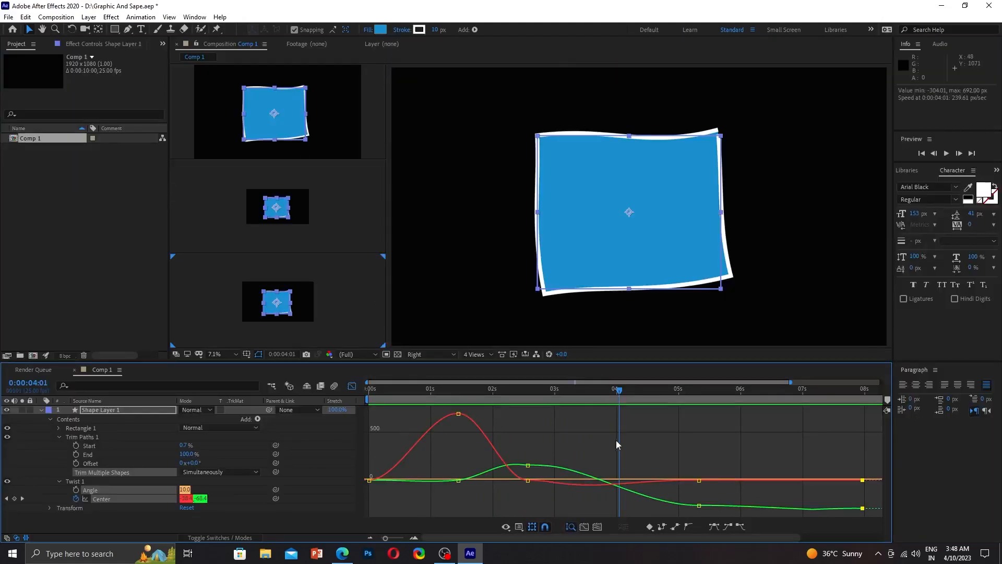
pyautogui.click(352, 387)
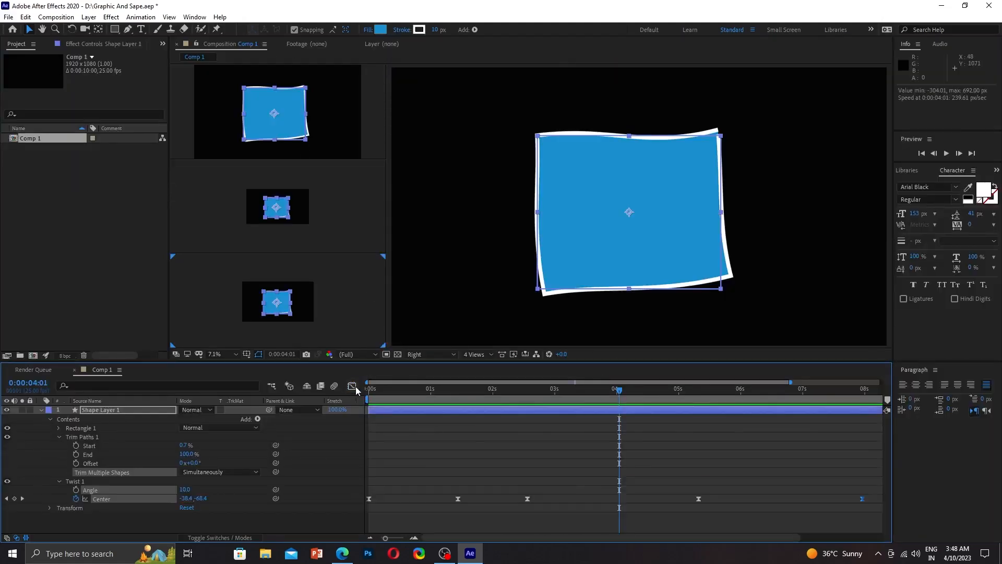
pyautogui.press('`')
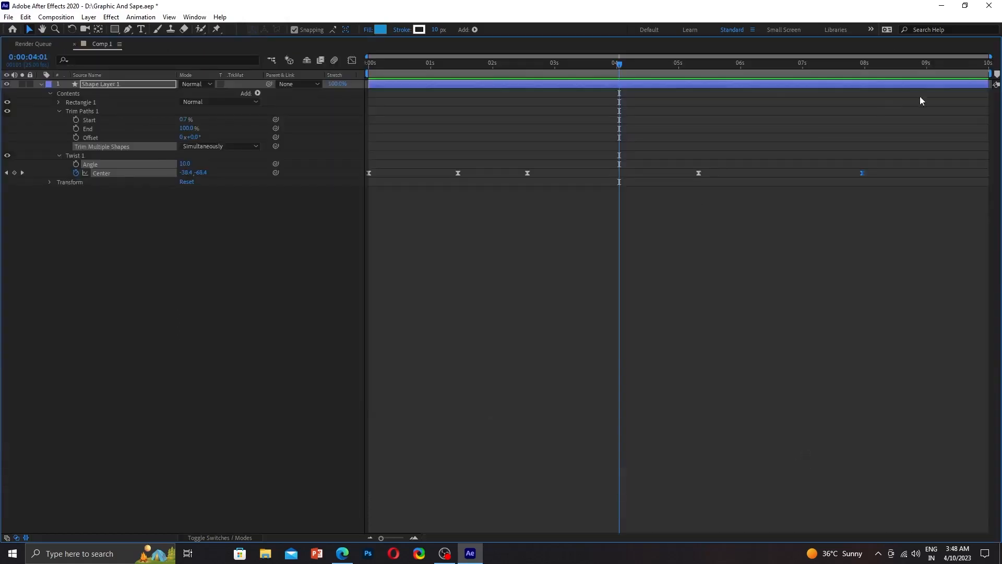
pyautogui.moveTo(938, 118); pyautogui.dragTo(92, 319)
pyautogui.press('Delete')
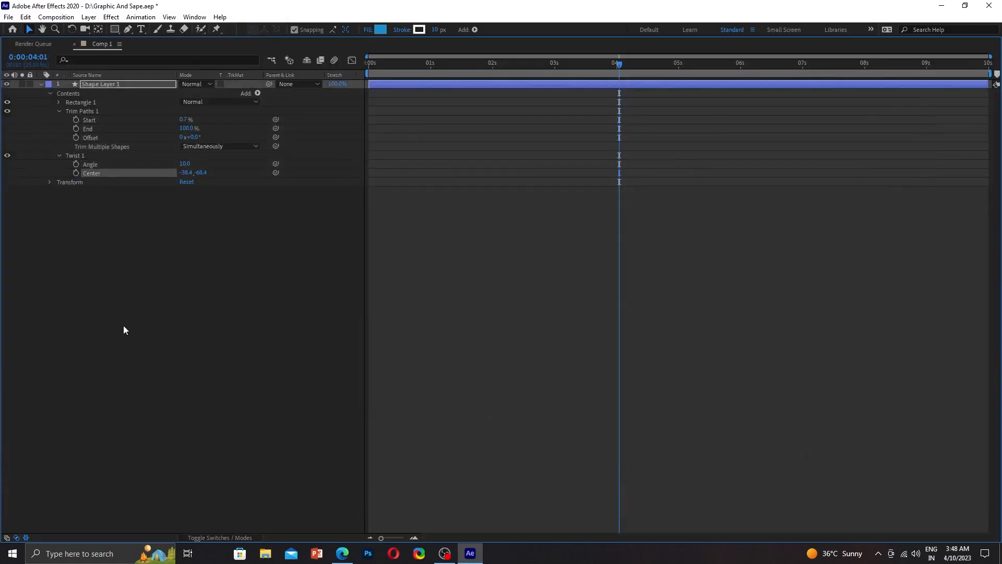
pyautogui.press('`')
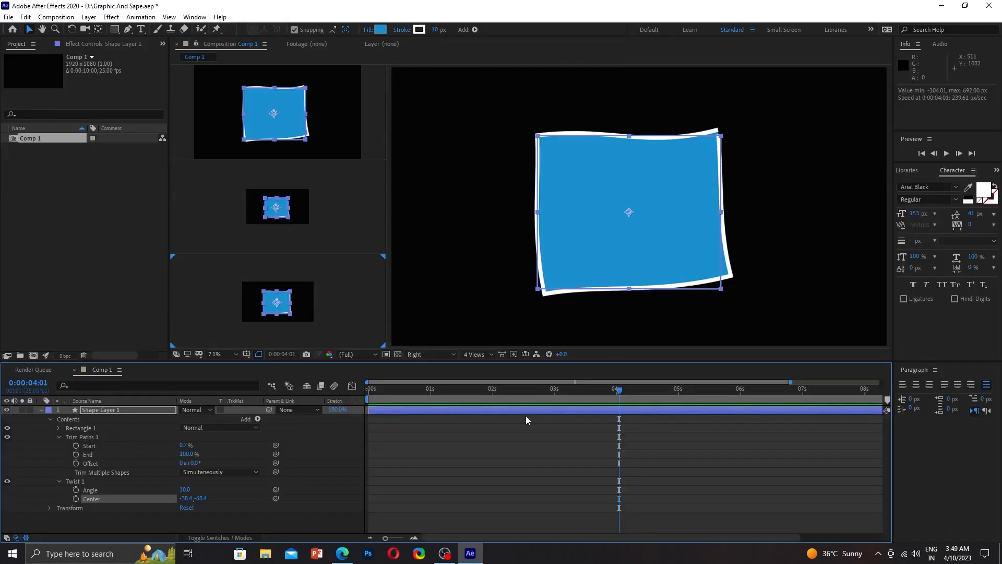
# Step: Return to the start of the composition, add a Zig Zag modifier to the shape layer, and expand its properties
pyautogui.press('space')
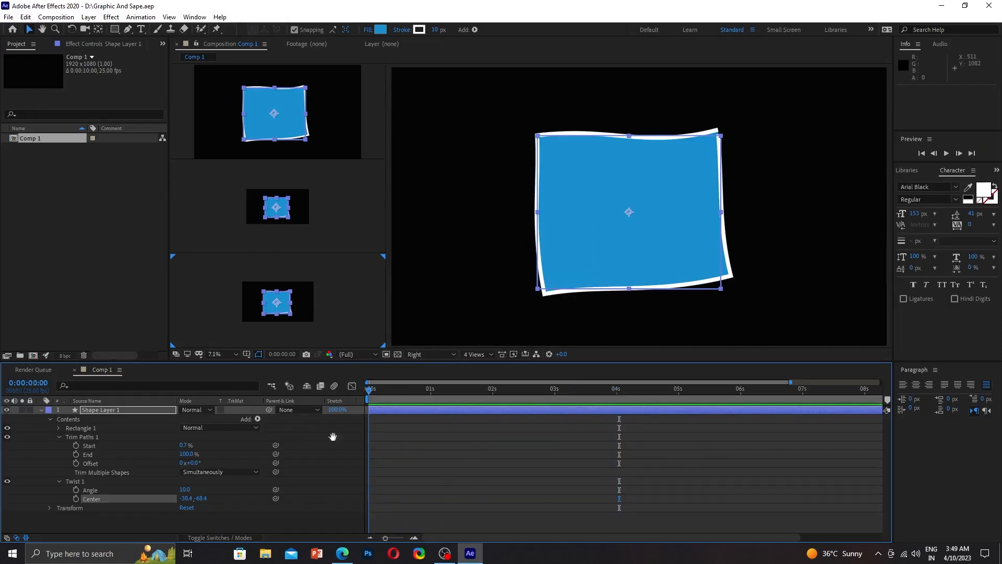
pyautogui.press('space')
pyautogui.click(258, 419)
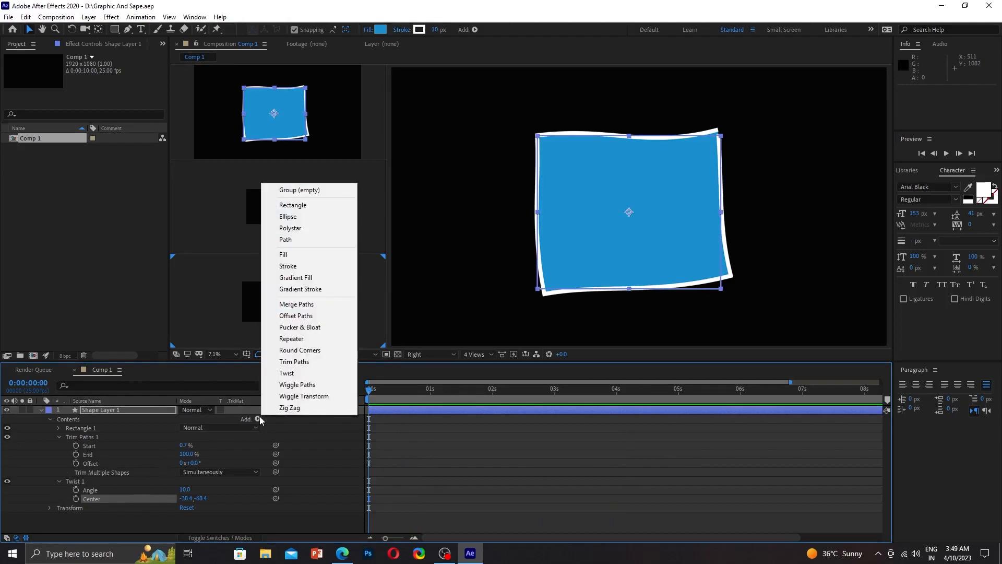
pyautogui.click(291, 408)
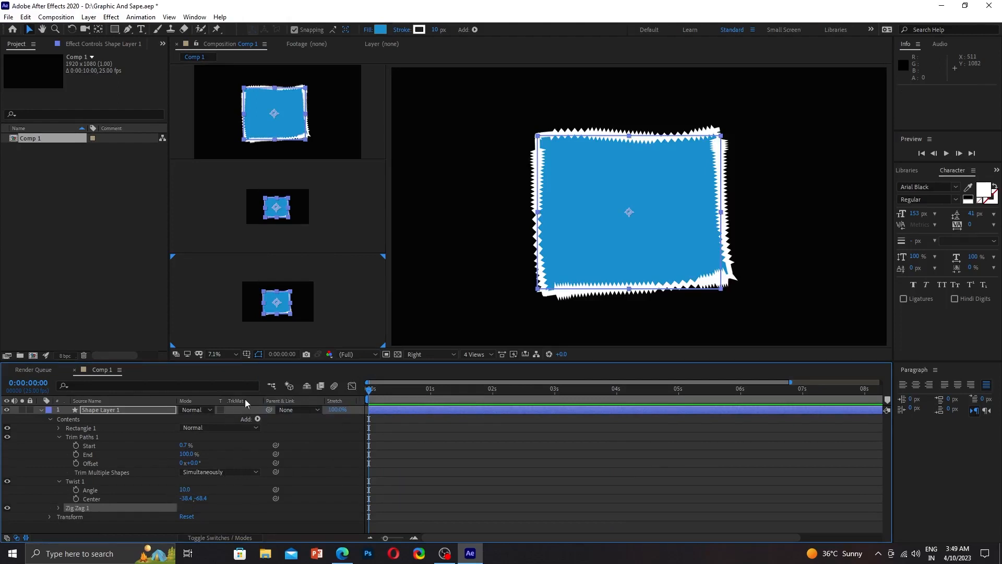
pyautogui.click(58, 508)
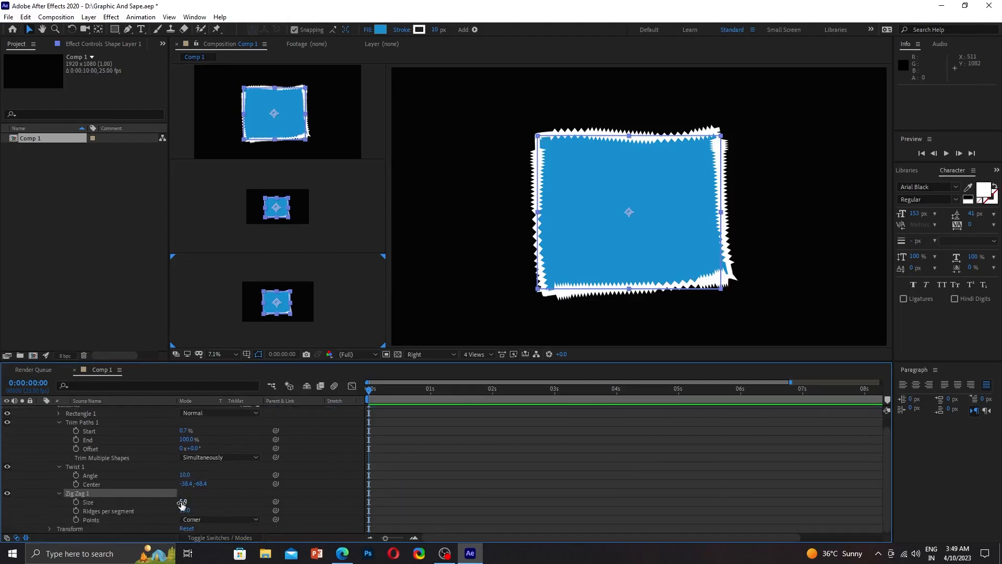
pyautogui.click(77, 502)
pyautogui.press('space')
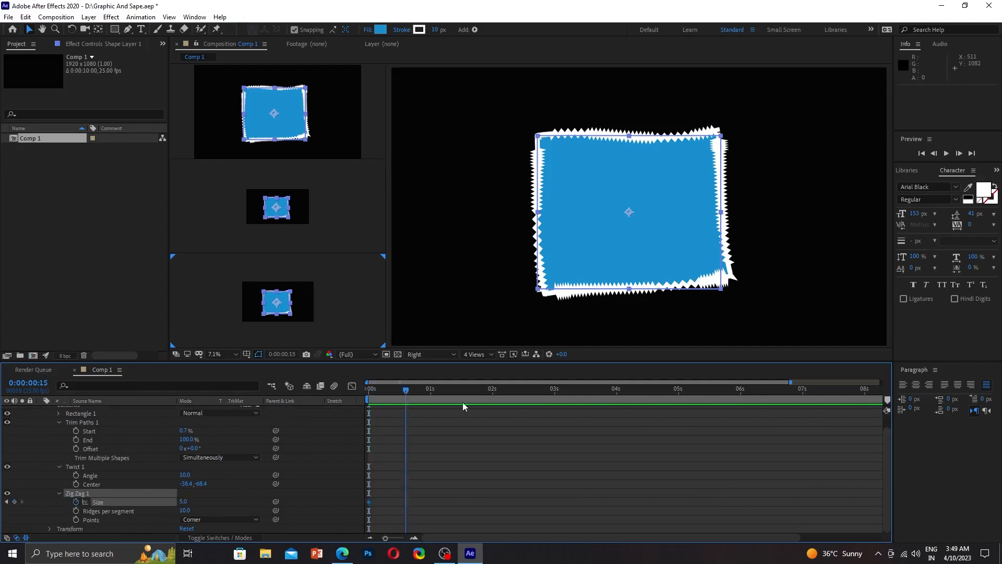
pyautogui.moveTo(182, 504)
pyautogui.mouseDown()
pyautogui.moveTo(188, 487)
pyautogui.moveTo(187, 505)
pyautogui.mouseUp()
pyautogui.hotkey('ctrl', 'z')
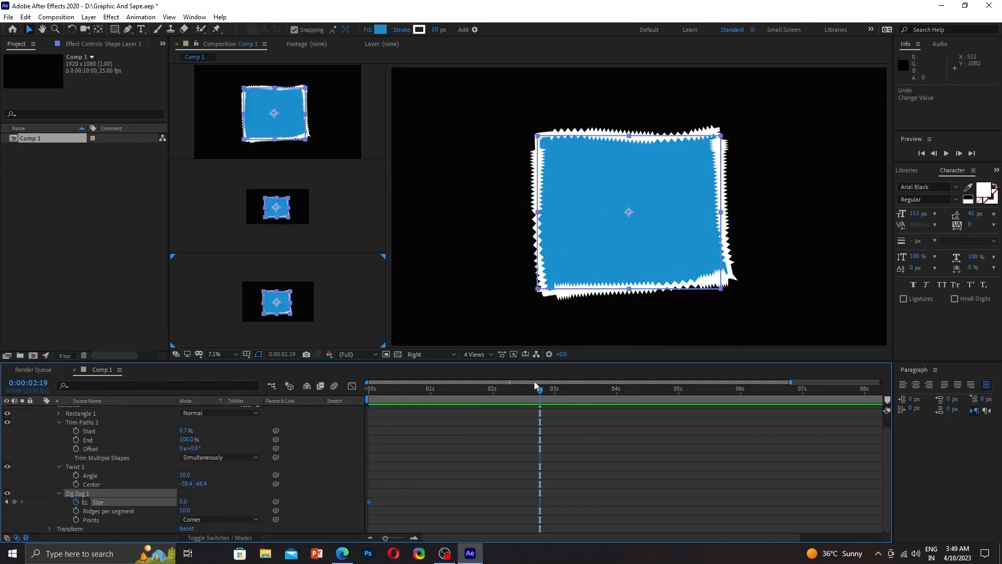
pyautogui.moveTo(538, 388); pyautogui.dragTo(351, 430)
pyautogui.moveTo(367, 492); pyautogui.dragTo(350, 506)
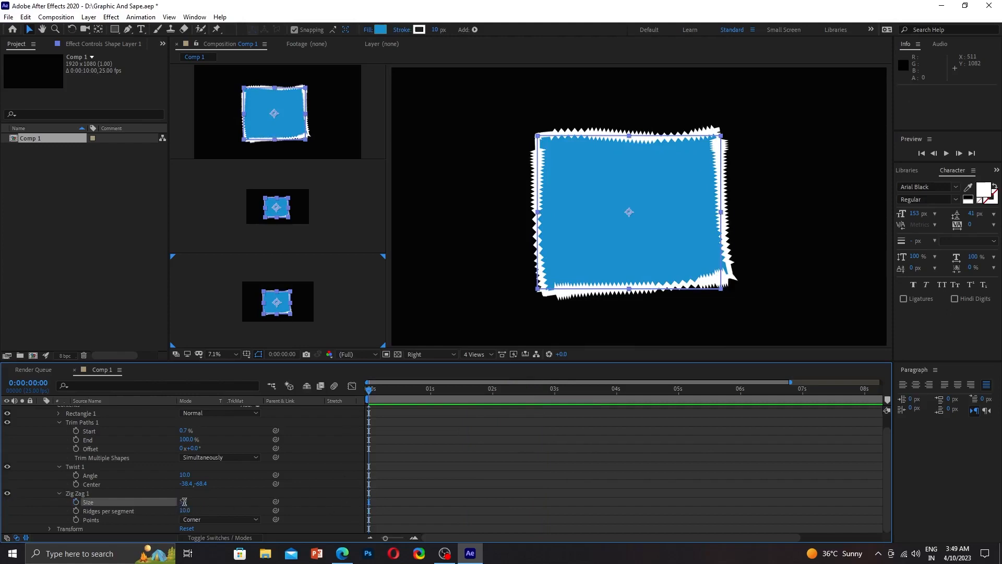
# Step: Set Zig Zag Size to 0.0 and add keyframes for Size and Ridges per segment at 0:00:00:00
pyautogui.moveTo(184, 501); pyautogui.dragTo(188, 510)
pyautogui.click(76, 501)
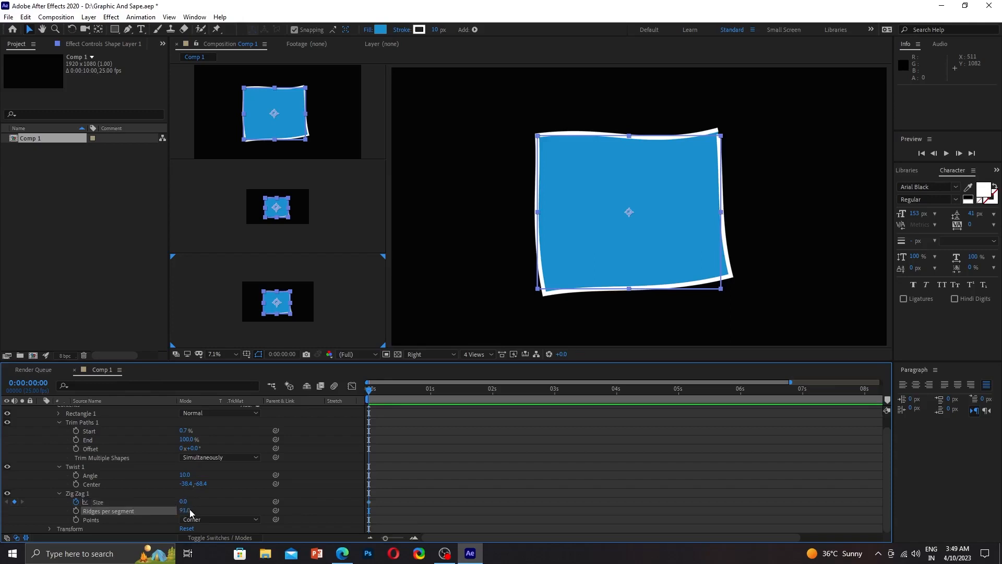
pyautogui.hotkey('ctrl', 'z')
pyautogui.moveTo(370, 392); pyautogui.dragTo(558, 426)
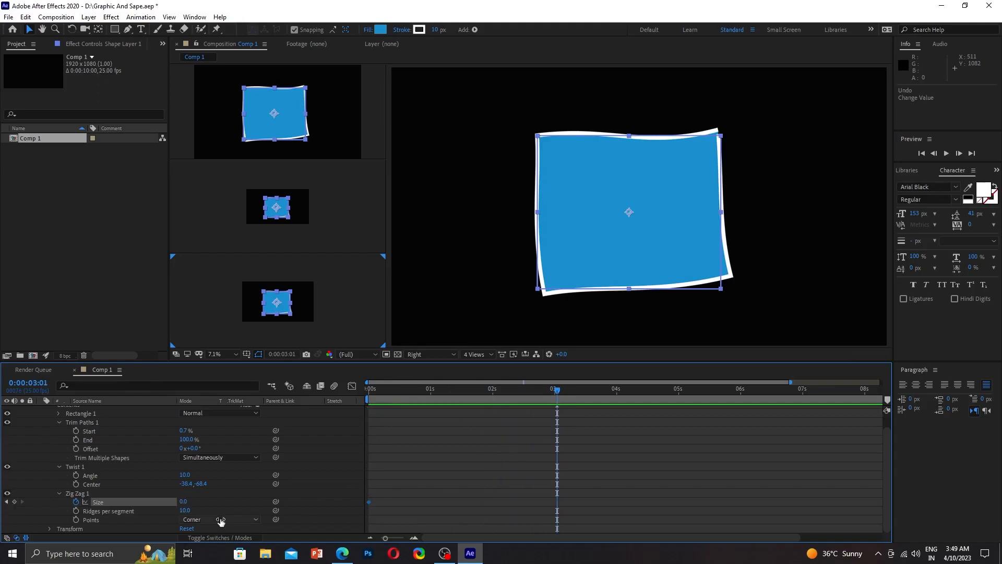
pyautogui.press('Home')
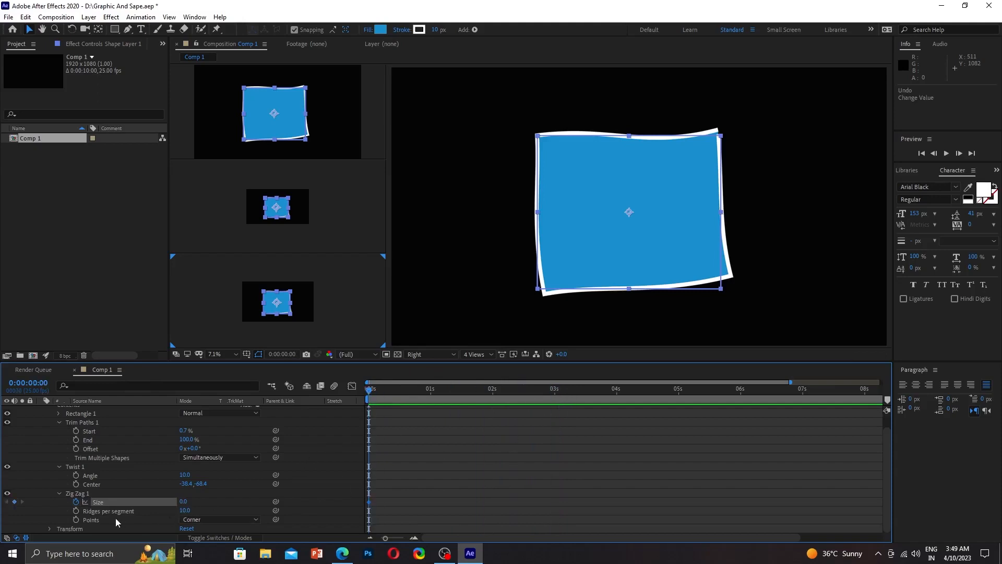
pyautogui.click(76, 512)
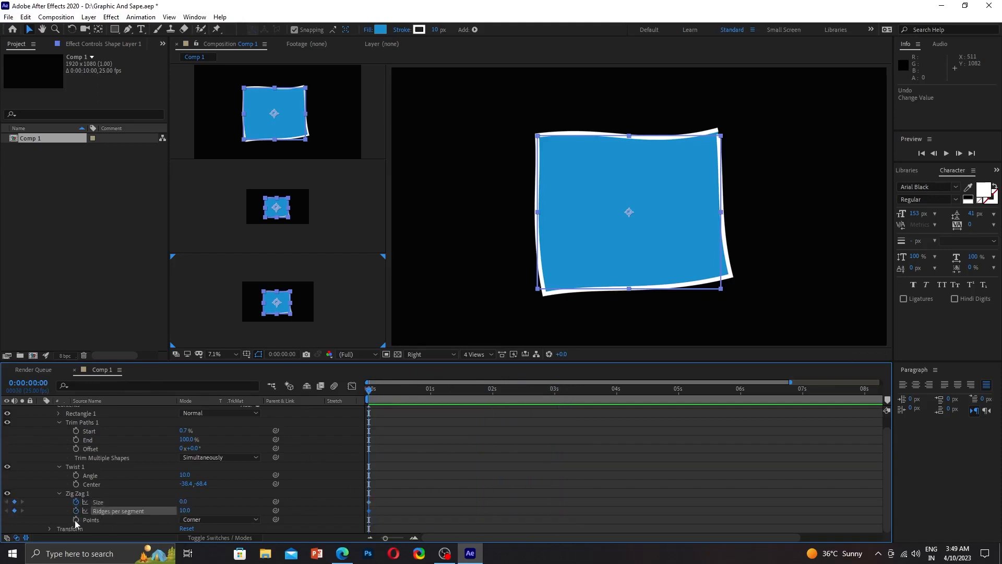
# Step: Keyframe the Zig Zag Size at 8.0 at 0:00:05:00, and preview the growing ridges
pyautogui.moveTo(374, 393); pyautogui.dragTo(679, 431)
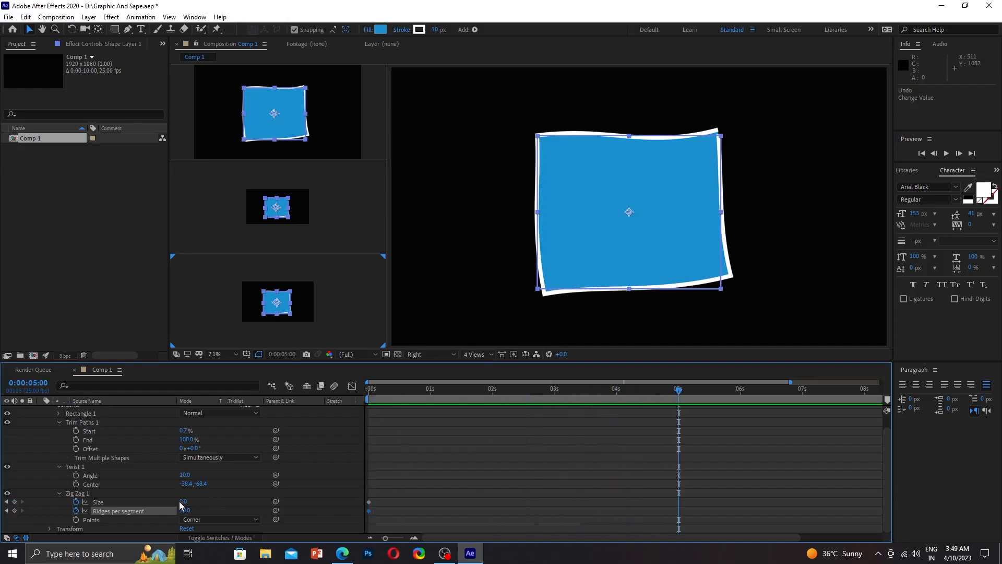
pyautogui.moveTo(182, 502); pyautogui.dragTo(550, 442)
pyautogui.press('space')
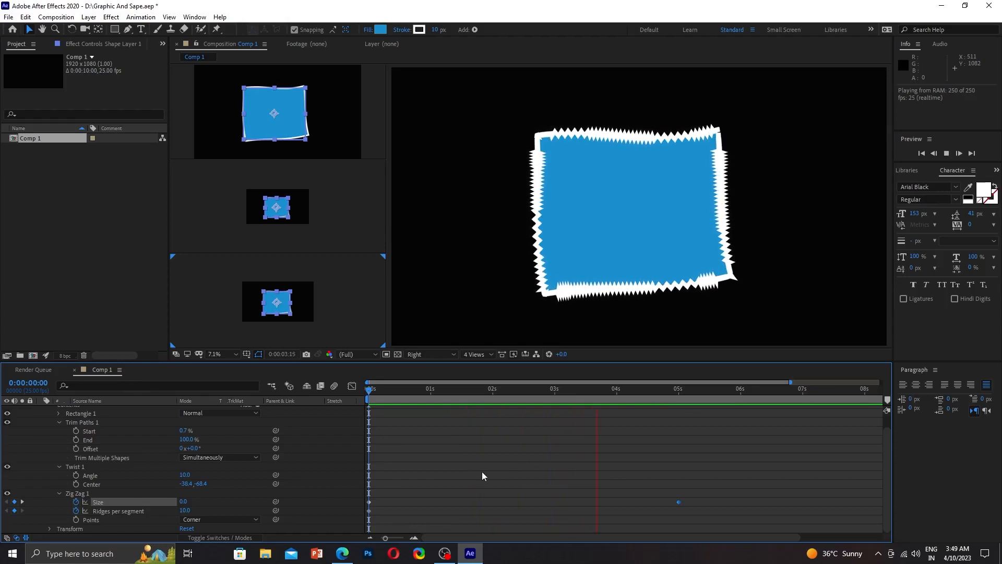
pyautogui.press('space')
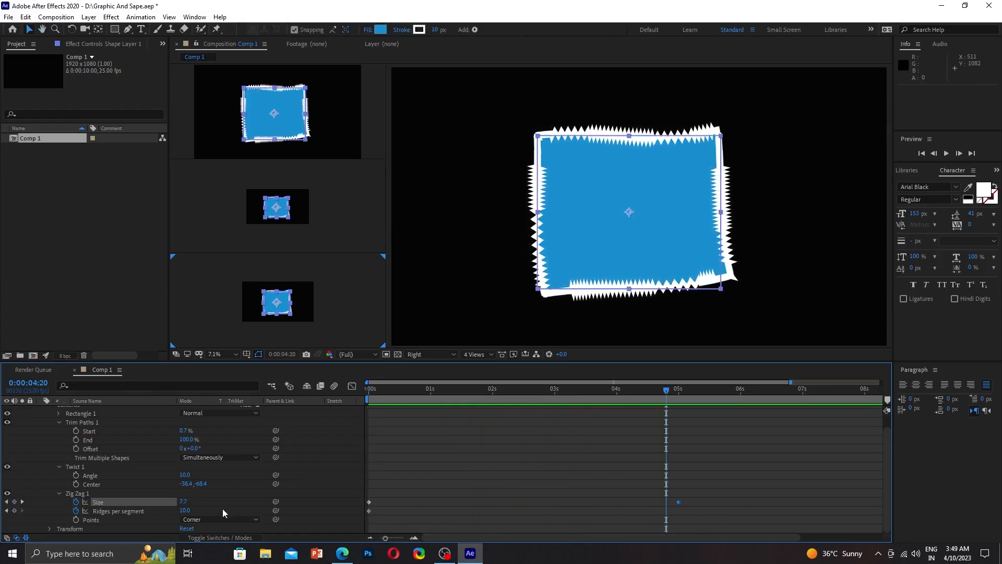
# Step: Keyframe Ridges per segment at 0.0 at 0:00:04:20, and preview the combined Zig Zag animation
pyautogui.moveTo(182, 512)
pyautogui.mouseDown()
pyautogui.moveTo(174, 512)
pyautogui.moveTo(186, 520)
pyautogui.mouseUp()
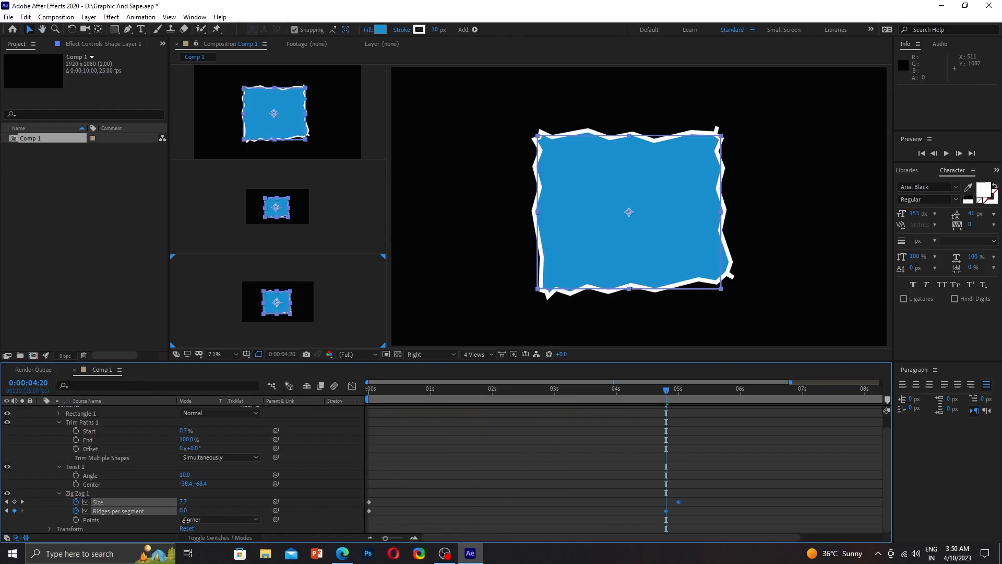
pyautogui.press('space')
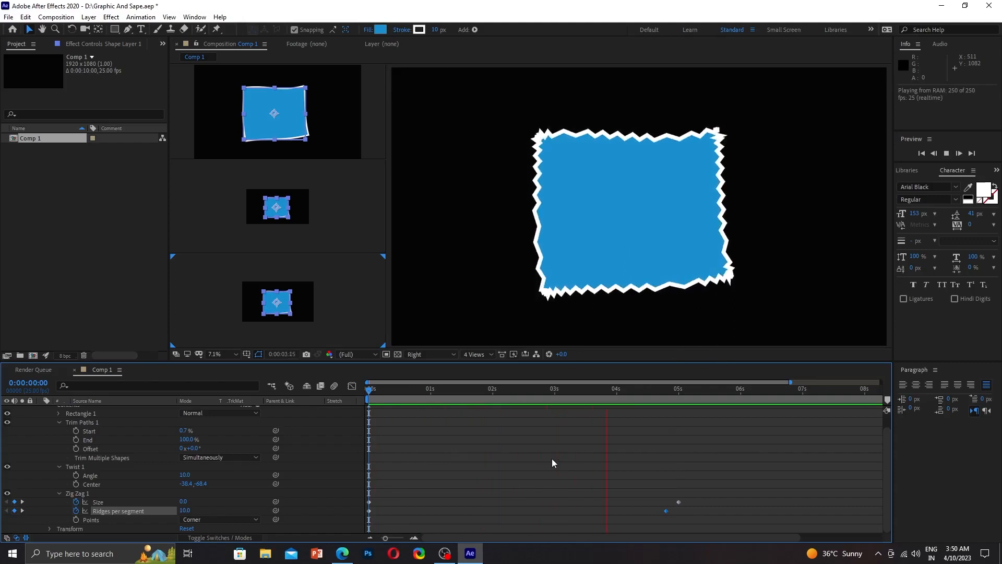
pyautogui.press('space')
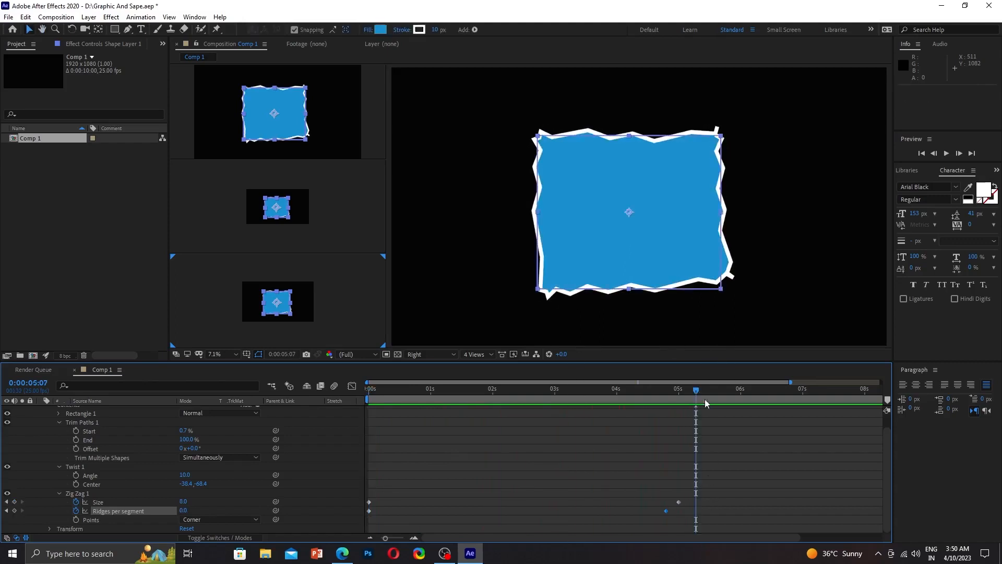
# Step: Compare the Corner and Smooth settings of the Zig Zag Points at 0:00:05:00, and leave Points set to Smooth
pyautogui.moveTo(693, 389); pyautogui.dragTo(678, 389)
pyautogui.click(245, 519)
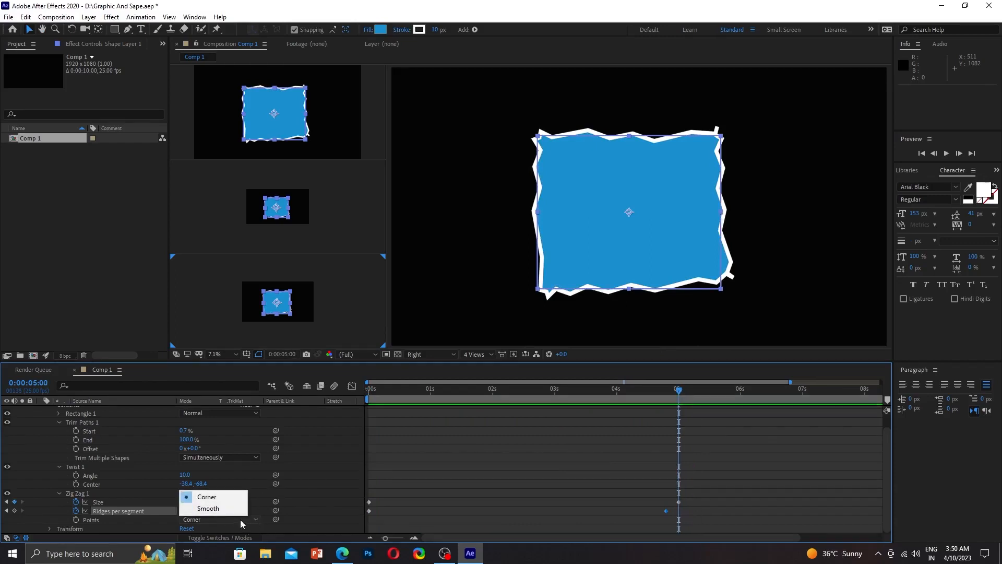
pyautogui.click(221, 509)
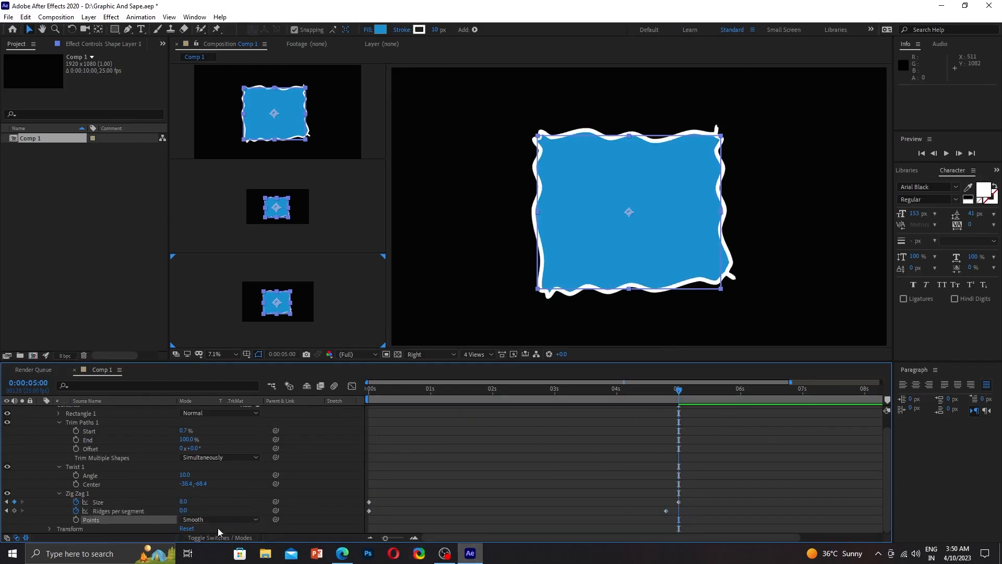
pyautogui.click(236, 519)
pyautogui.click(224, 495)
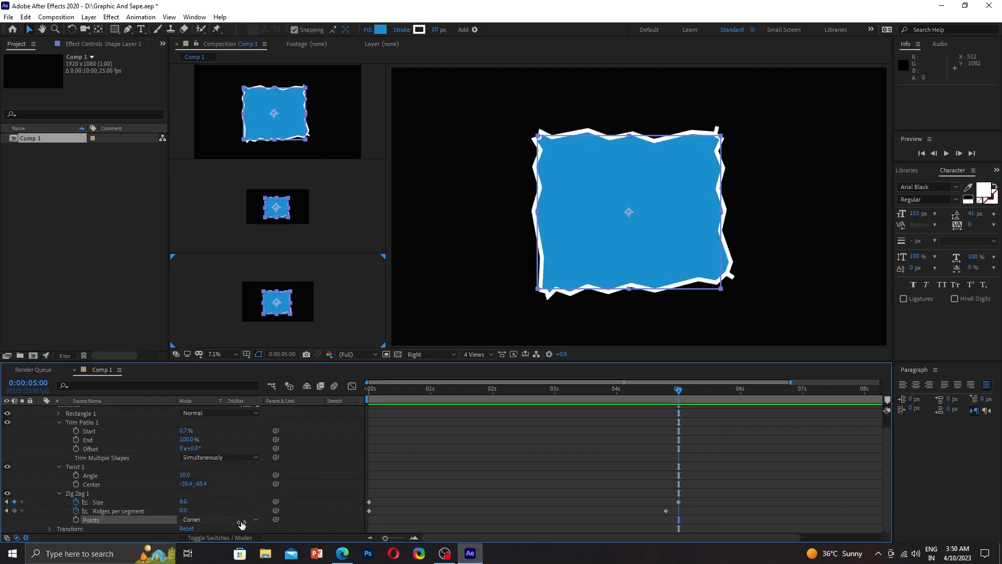
pyautogui.click(241, 520)
pyautogui.click(224, 507)
pyautogui.click(251, 521)
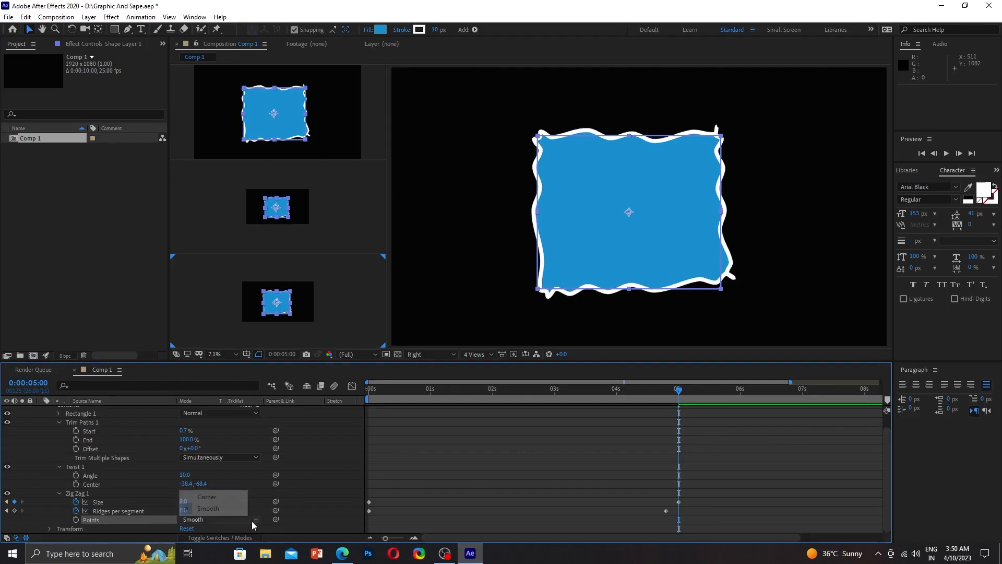
pyautogui.click(230, 498)
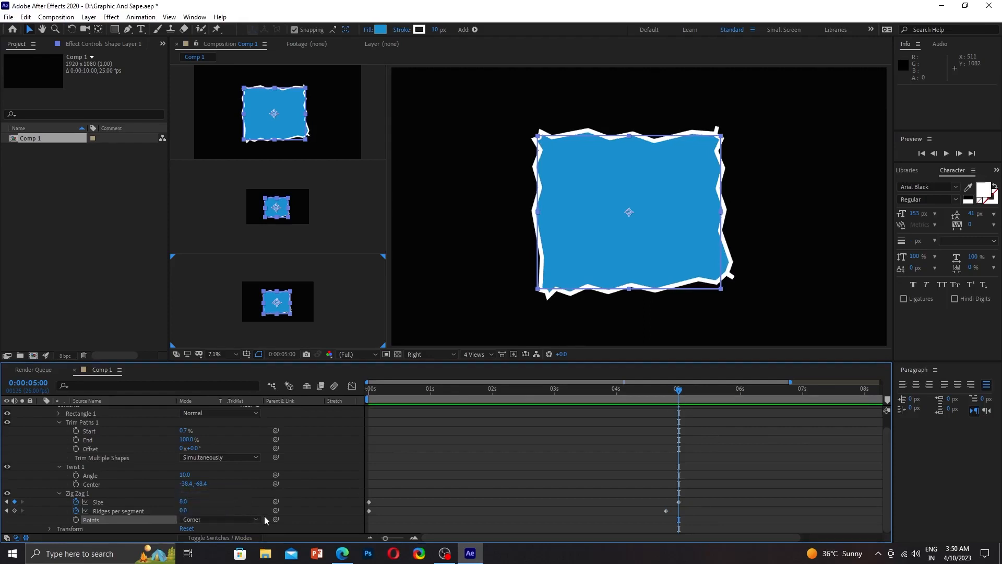
pyautogui.click(257, 518)
pyautogui.click(224, 509)
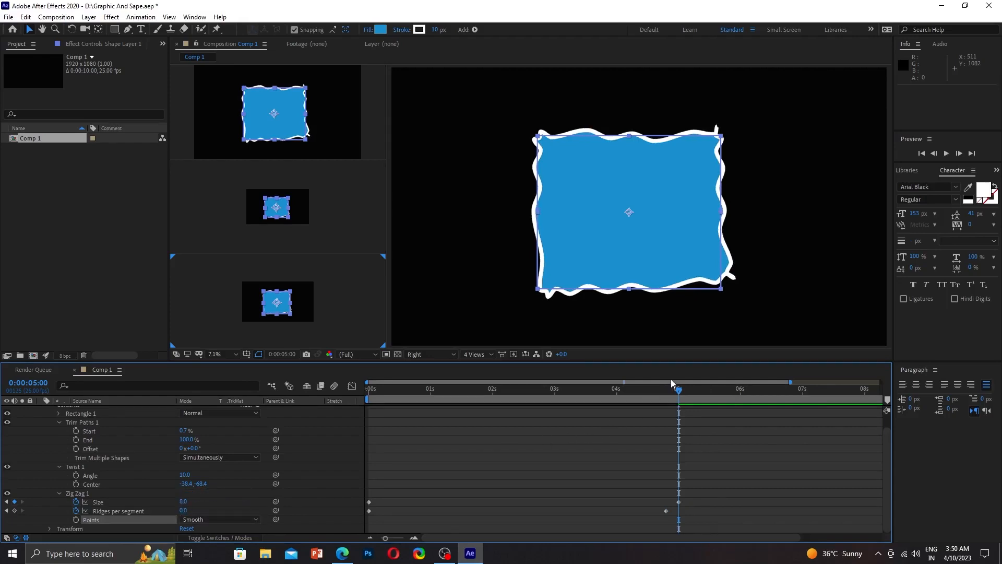
# Step: Preview the smooth Zig Zag animation, and add a Points keyframe at 0:00:01:17
pyautogui.press('space')
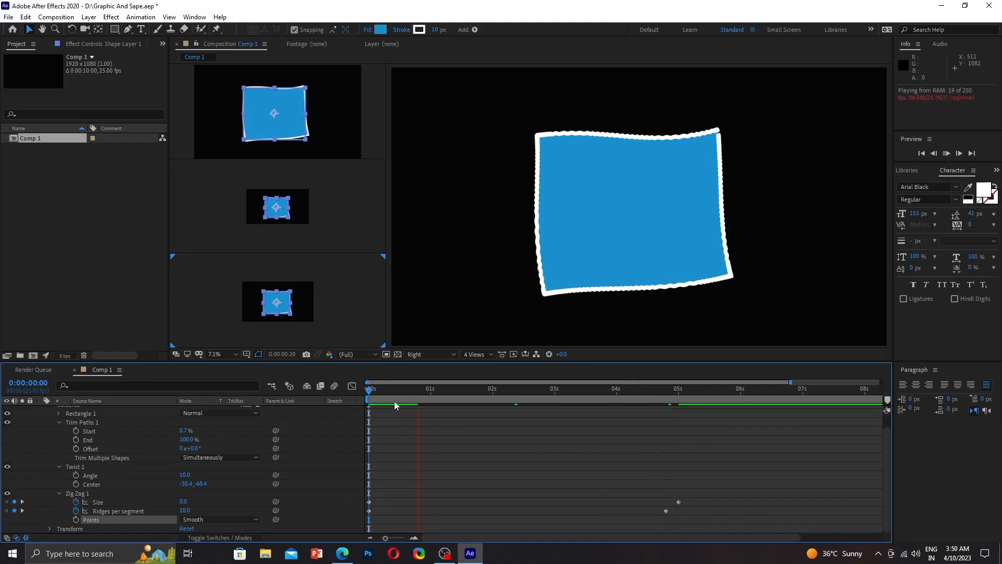
pyautogui.press('space')
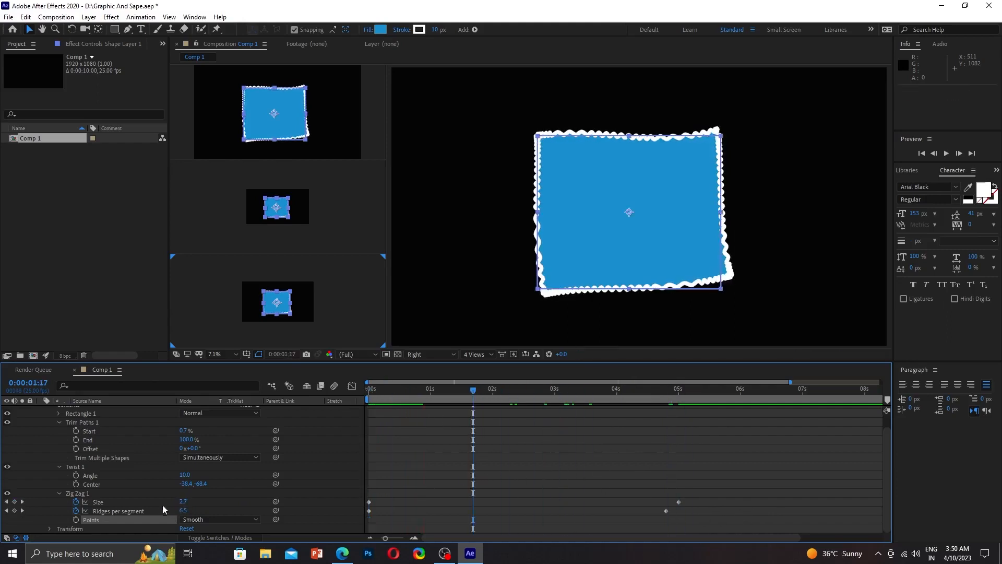
pyautogui.click(77, 520)
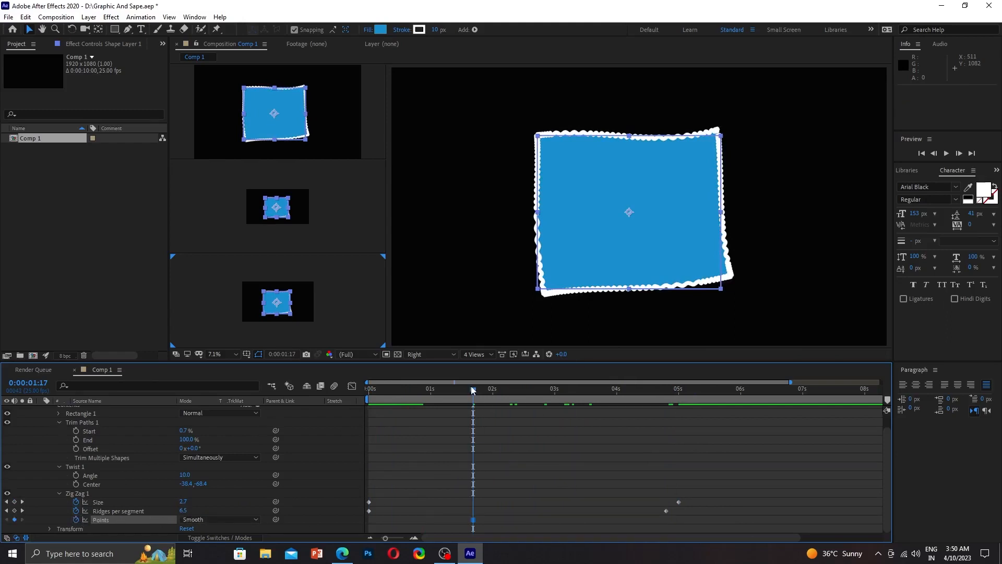
# Step: Return to the start of the composition, add a Round Corners modifier to the shape layer, and expand its Radius property
pyautogui.press('Home')
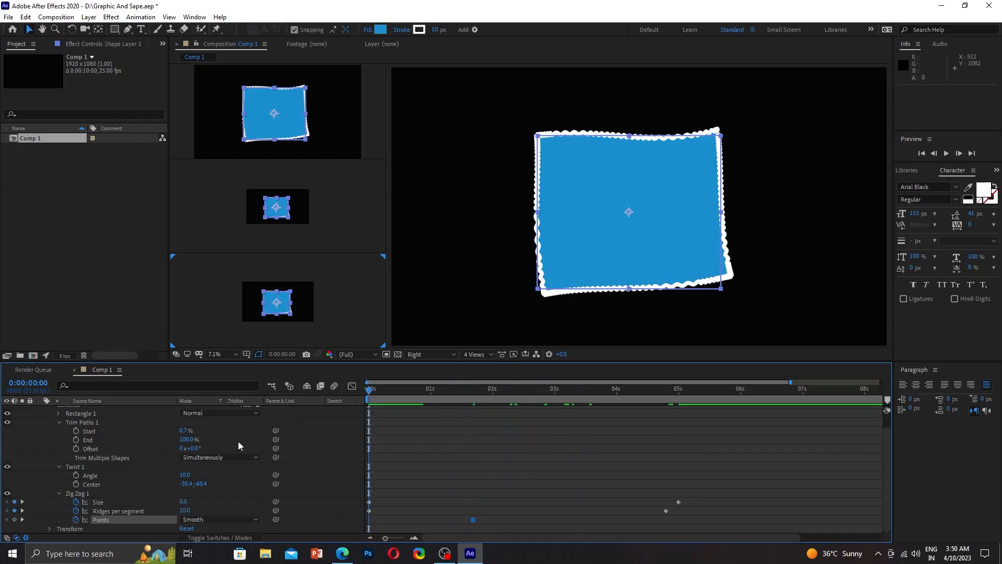
pyautogui.scroll(1, 245, 438)
pyautogui.click(257, 420)
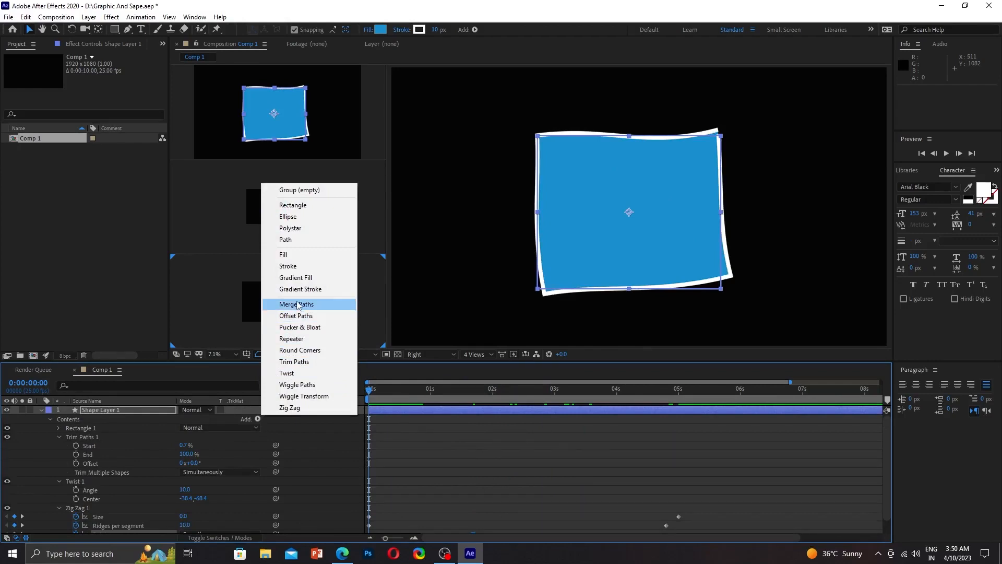
pyautogui.click(299, 350)
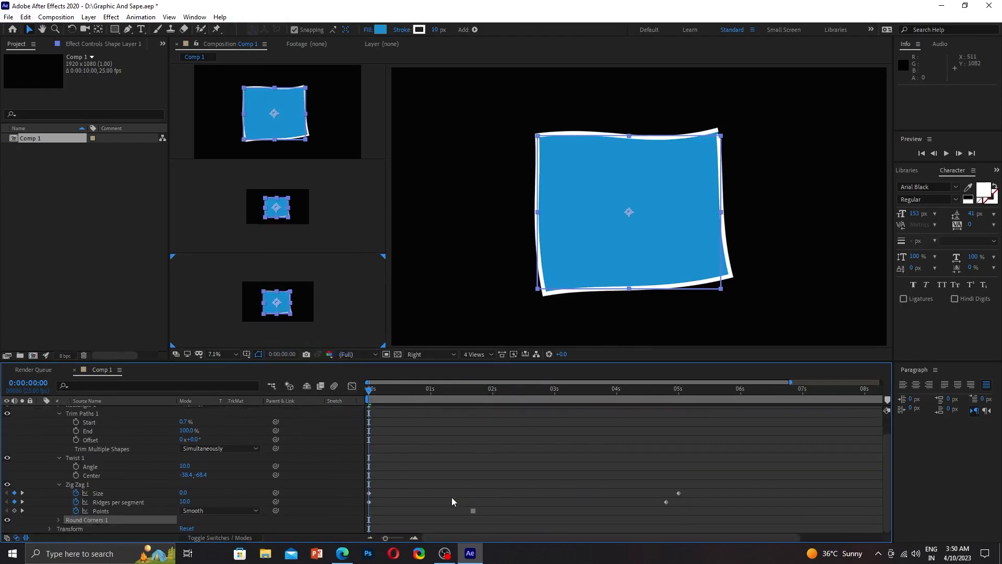
pyautogui.click(57, 519)
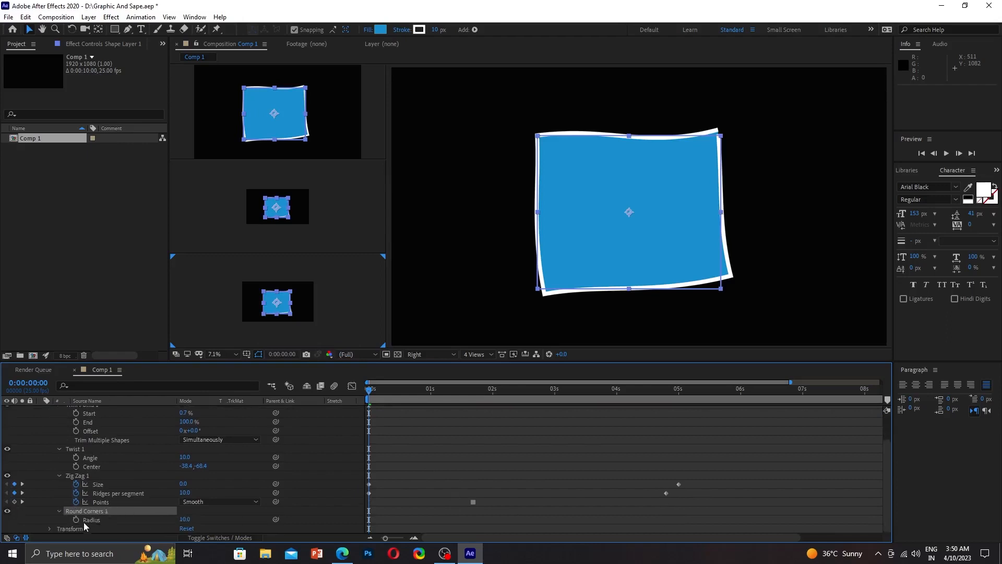
# Step: Set the Round Corners Radius to 271.0, and try a Radius keyframe of 919.0 at 0:00:01:22
pyautogui.moveTo(187, 520); pyautogui.dragTo(186, 516)
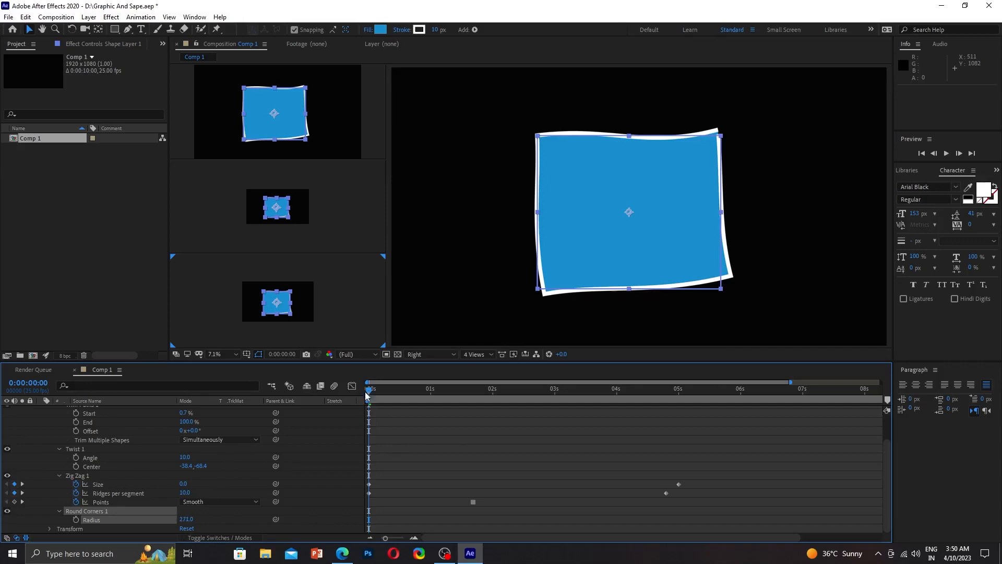
pyautogui.moveTo(372, 391); pyautogui.dragTo(485, 391)
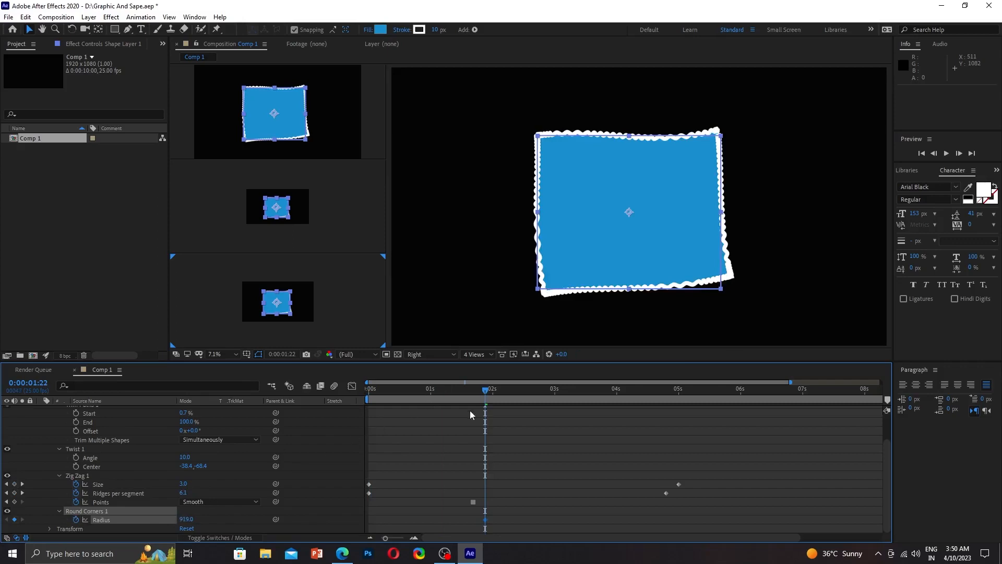
pyautogui.click(76, 519)
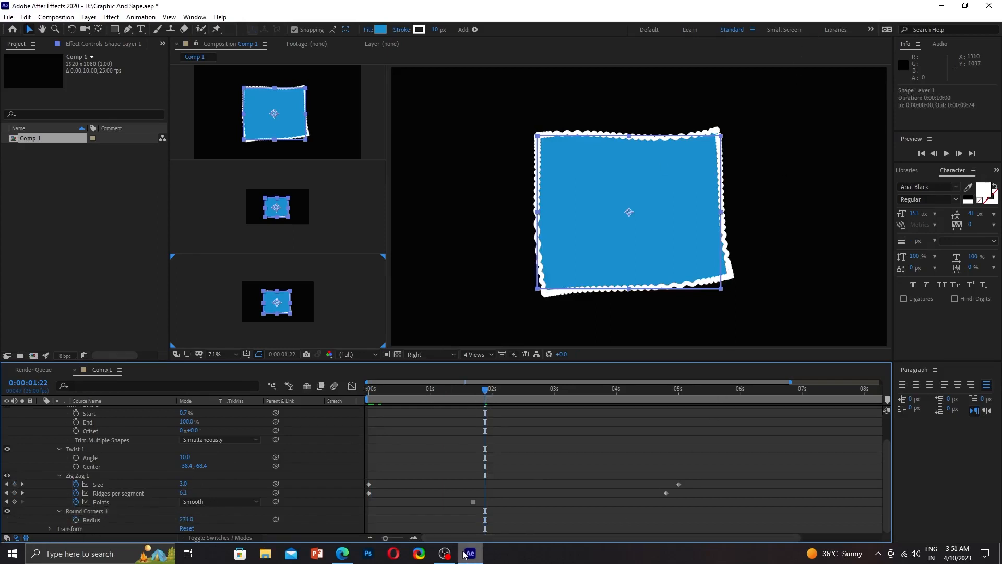
# Step: Preview the rectangle's animation with the Round Corners modifier from the start of the composition
pyautogui.moveTo(464, 554)
pyautogui.moveTo(487, 390); pyautogui.dragTo(277, 431)
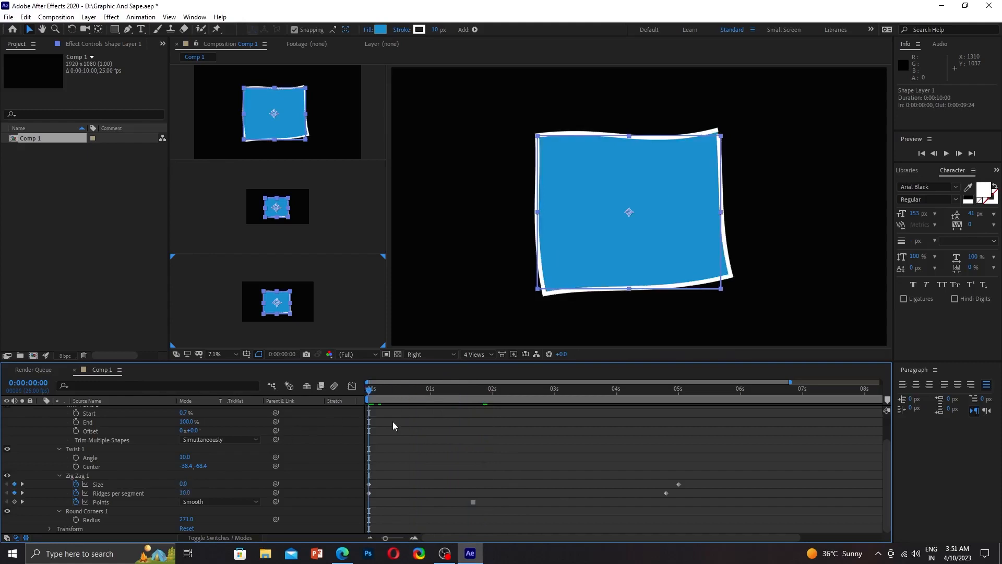
pyautogui.press('space')
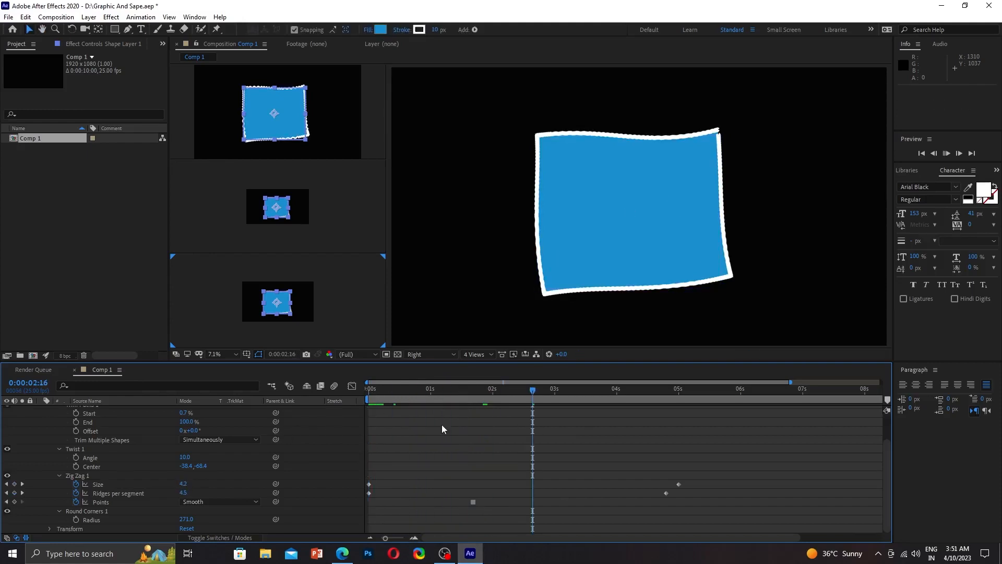
pyautogui.press('space')
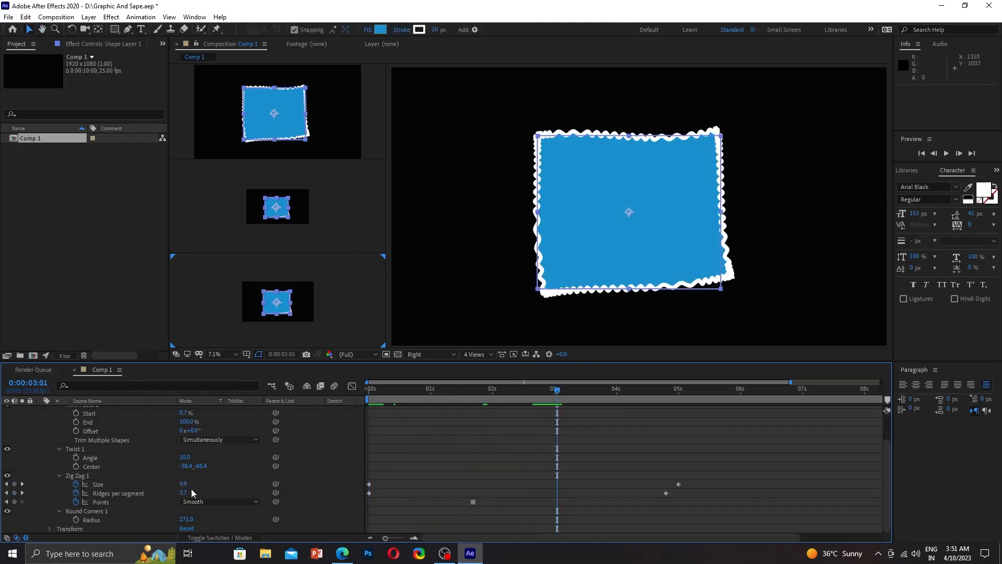
# Step: Delete the rectangle shape layer from the composition
pyautogui.scroll(2, 96, 456)
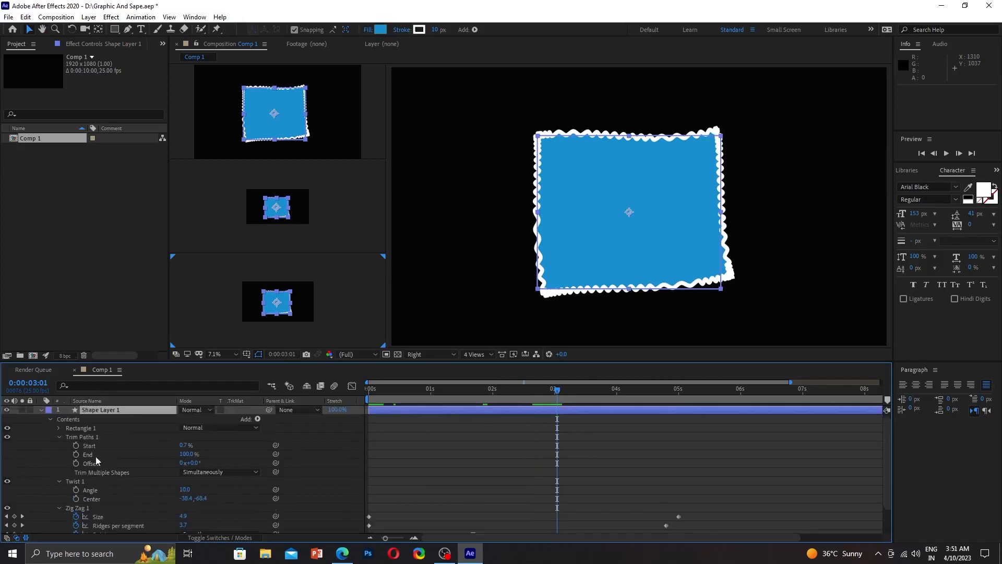
pyautogui.click(76, 427)
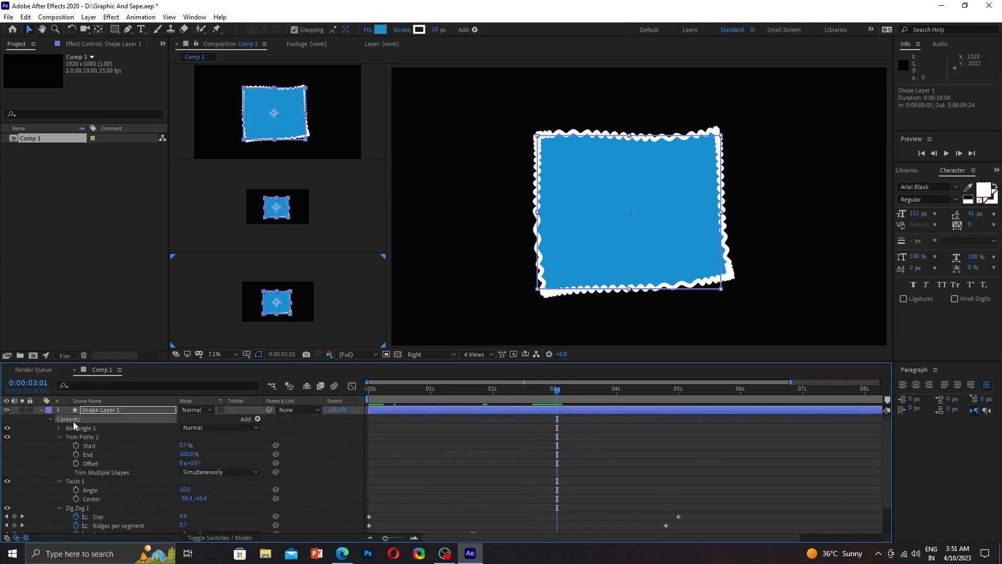
pyautogui.press('Delete')
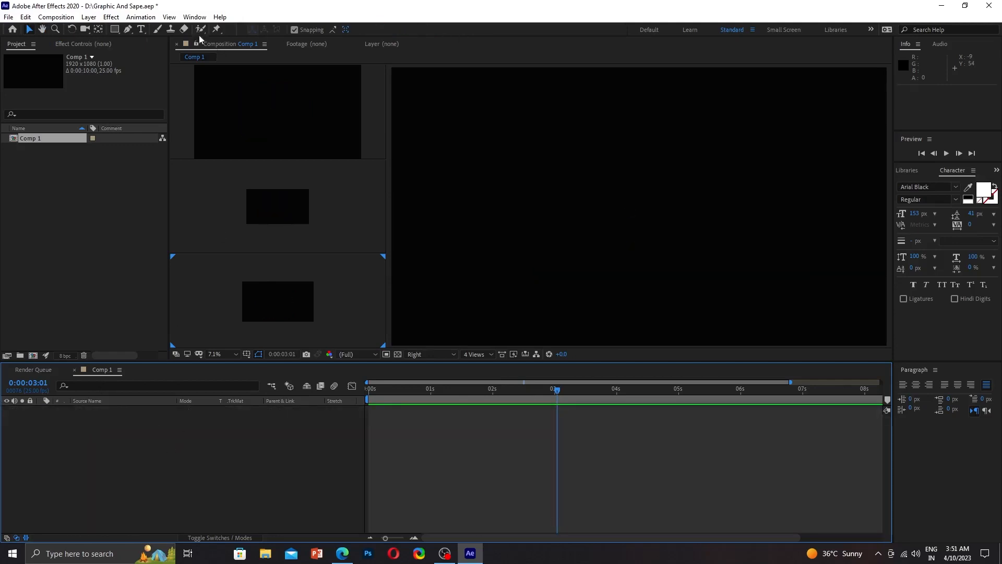
# Step: Draw a circle about 310 px across with the Ellipse tool, and show the composition in 1 View at 0:00:00:00
pyautogui.click(115, 30)
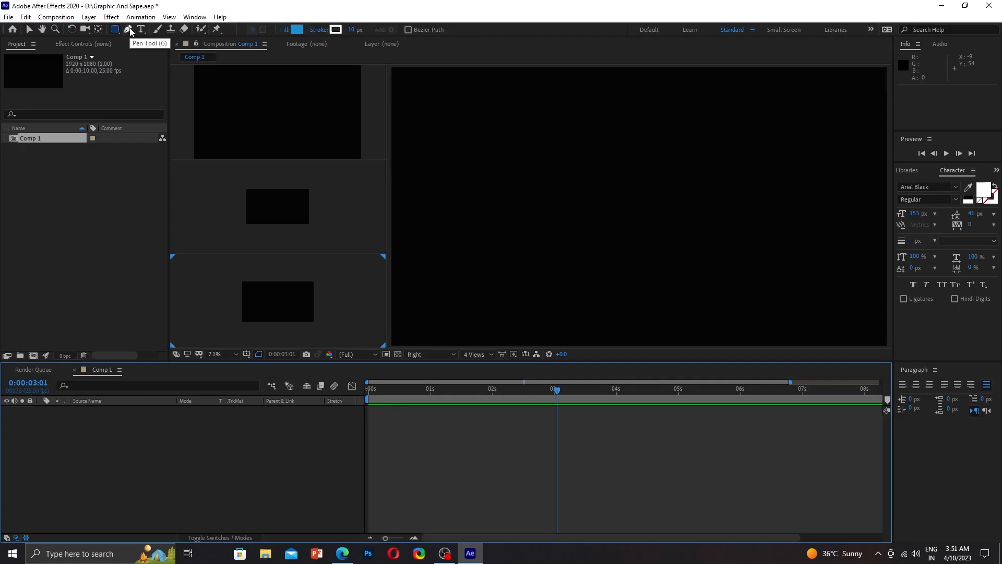
pyautogui.press('q')
pyautogui.moveTo(561, 164); pyautogui.dragTo(642, 245)
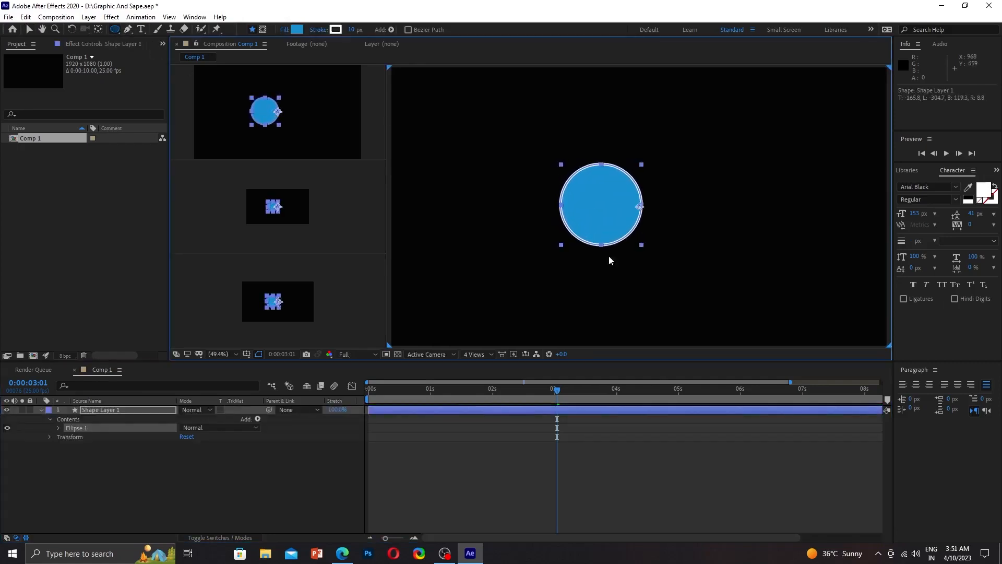
pyautogui.click(491, 356)
pyautogui.click(497, 368)
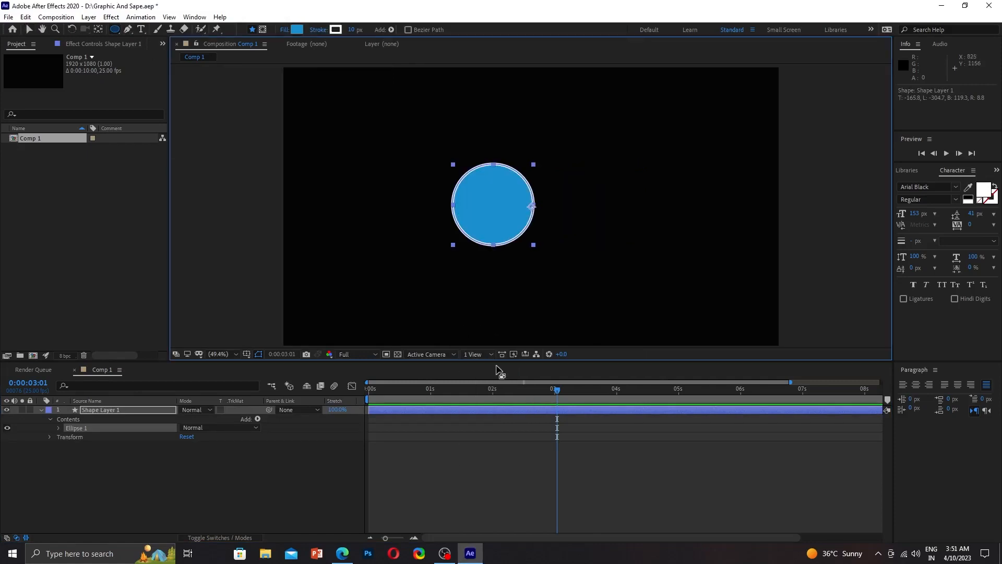
pyautogui.moveTo(558, 391); pyautogui.dragTo(233, 429)
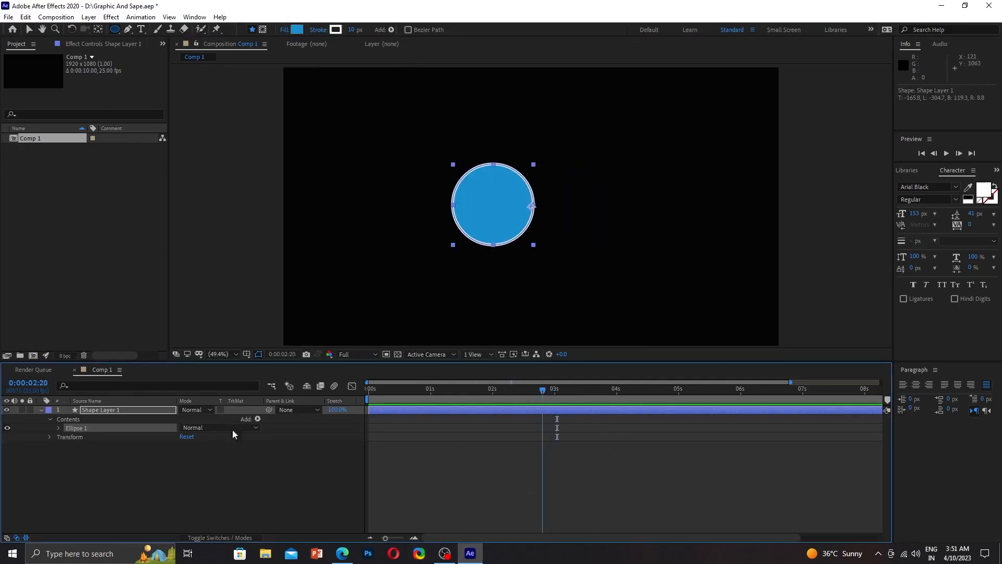
# Step: Center the circle layer's anchor point on the circle, and return to the Selection tool
pyautogui.click(97, 30)
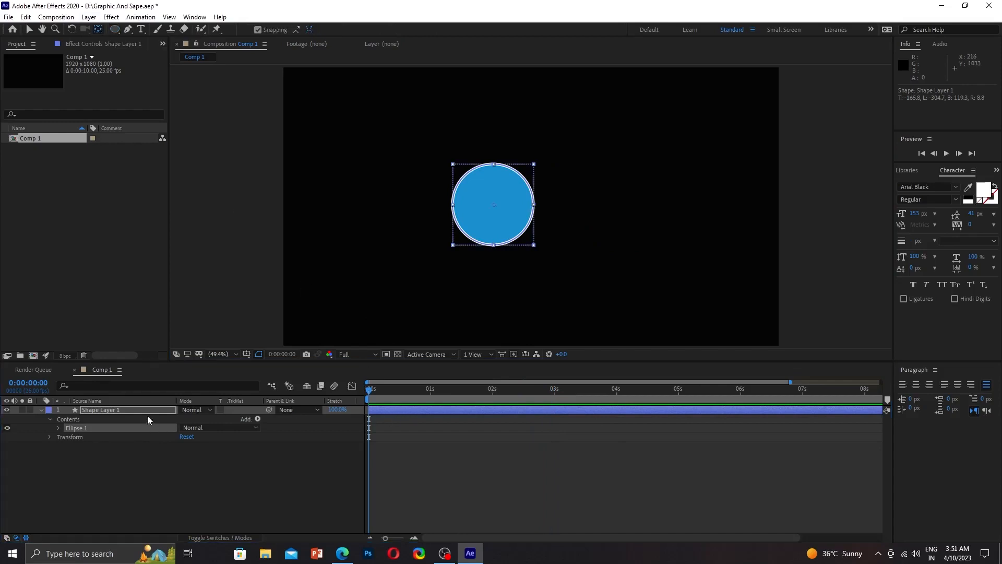
pyautogui.click(146, 412)
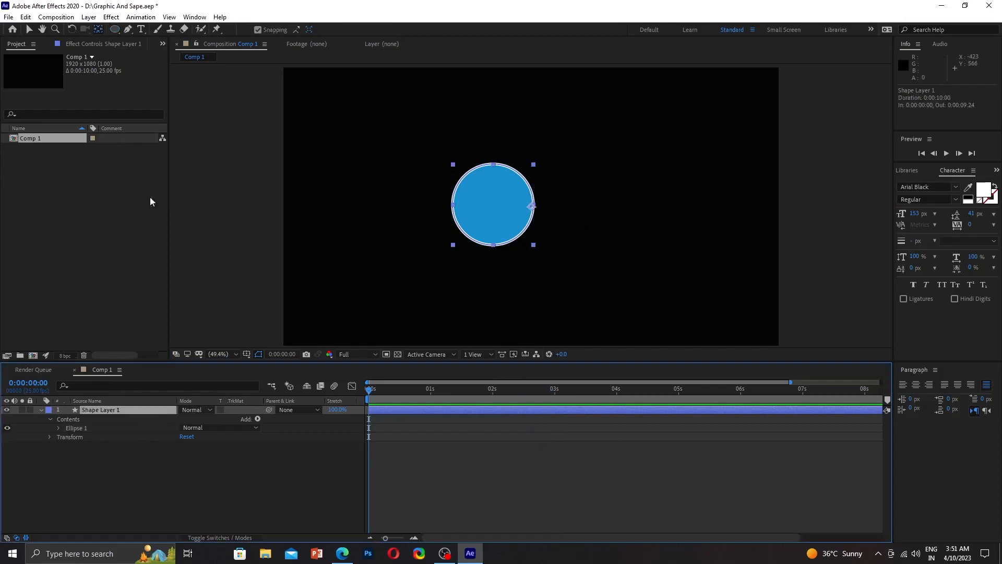
pyautogui.keyDown('ctrl'); pyautogui.doubleClick(97, 30); pyautogui.keyUp('ctrl')
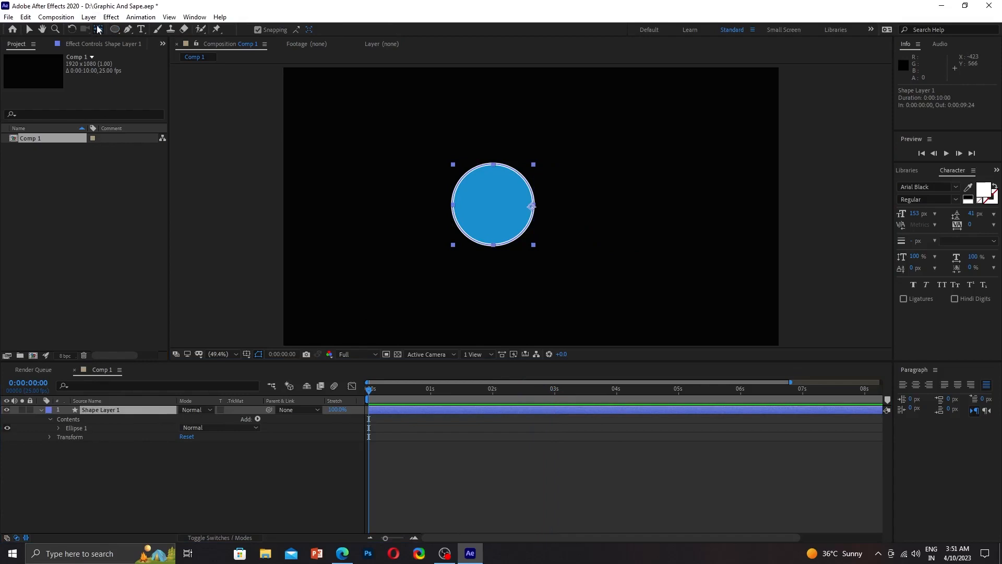
pyautogui.click(424, 403)
pyautogui.press('v')
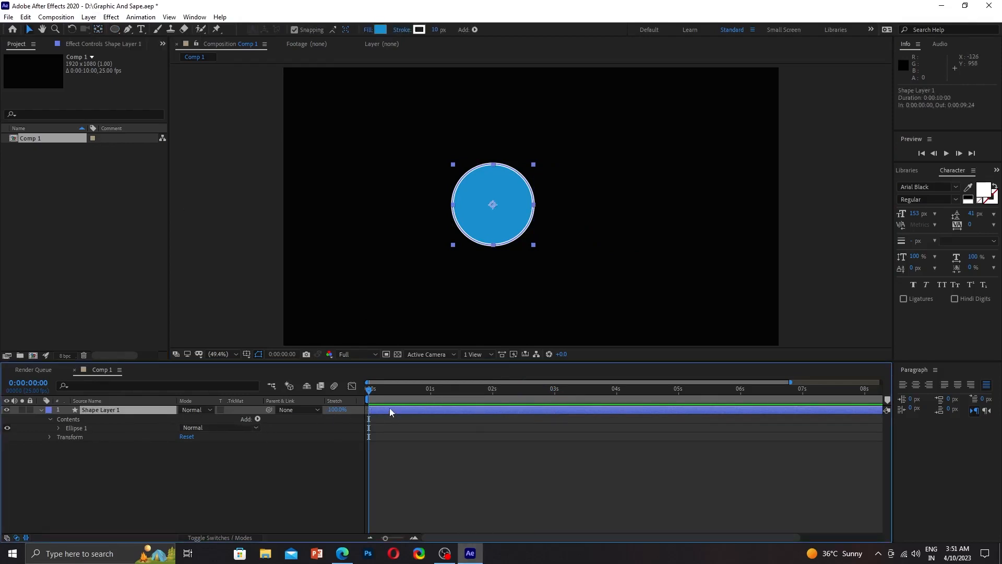
# Step: Add a Wiggle Paths modifier to the circle's layer, and try out its Size at 111.0 before undoing that change
pyautogui.click(258, 418)
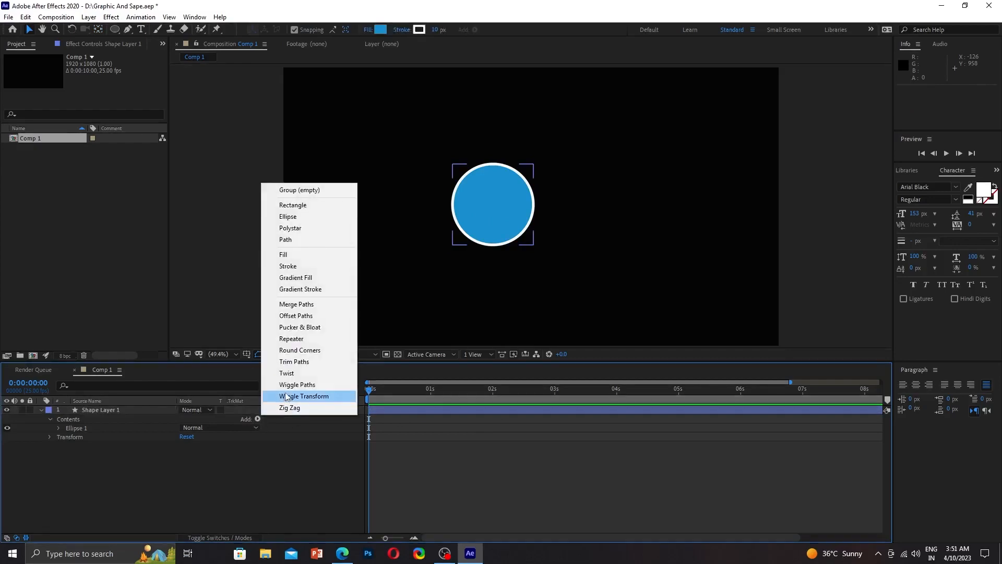
pyautogui.click(291, 385)
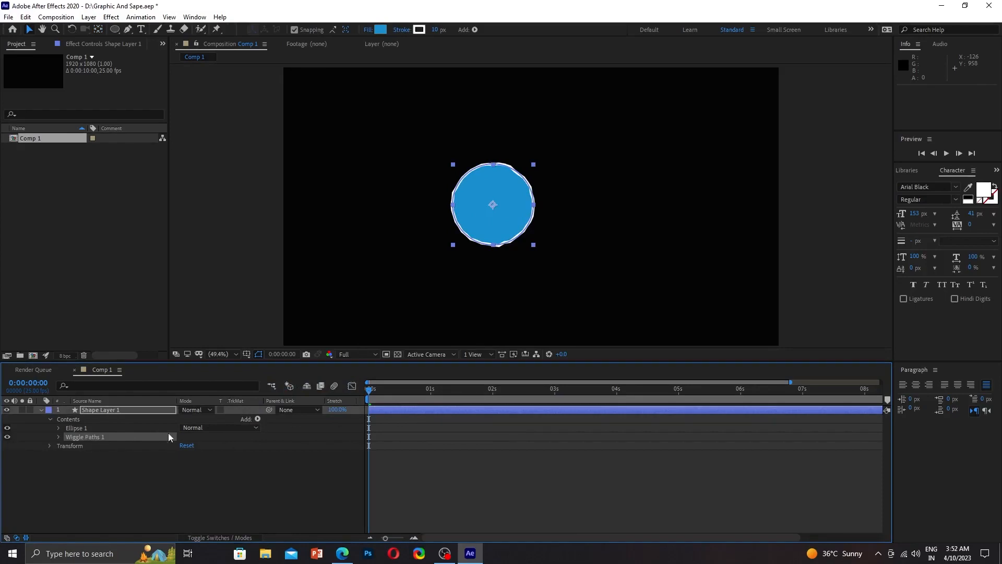
pyautogui.click(58, 437)
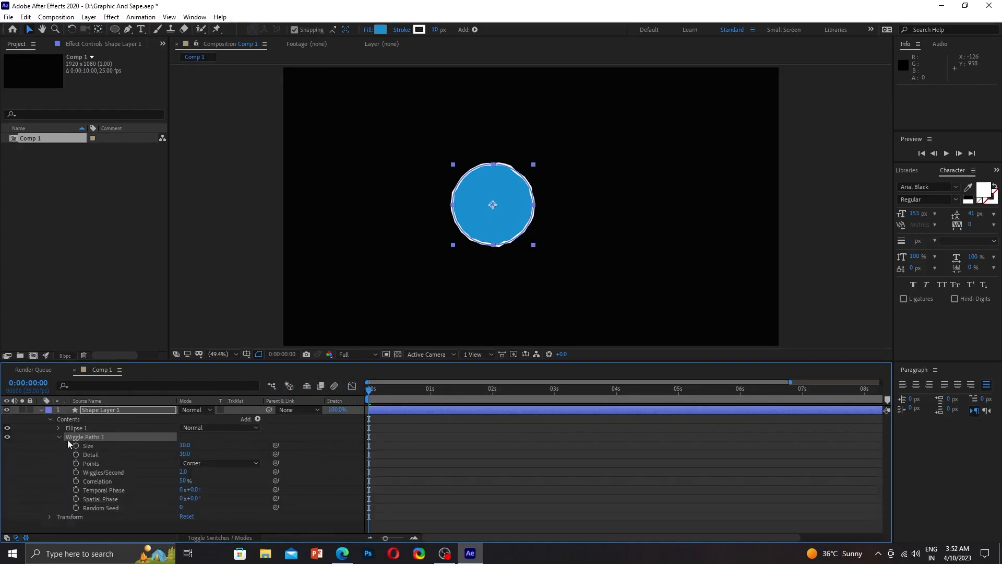
pyautogui.moveTo(183, 446); pyautogui.dragTo(194, 401)
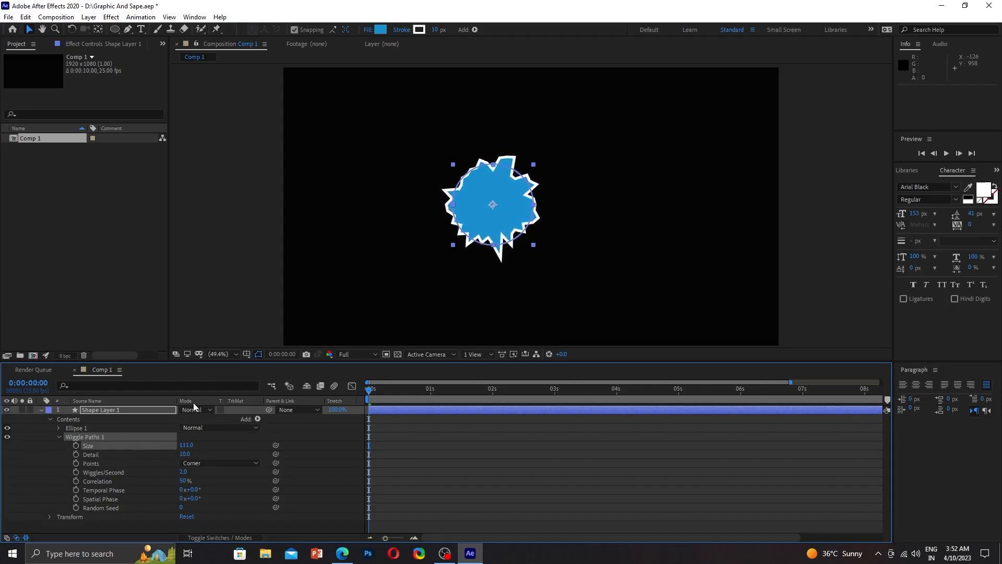
pyautogui.hotkey('ctrl', 'z')
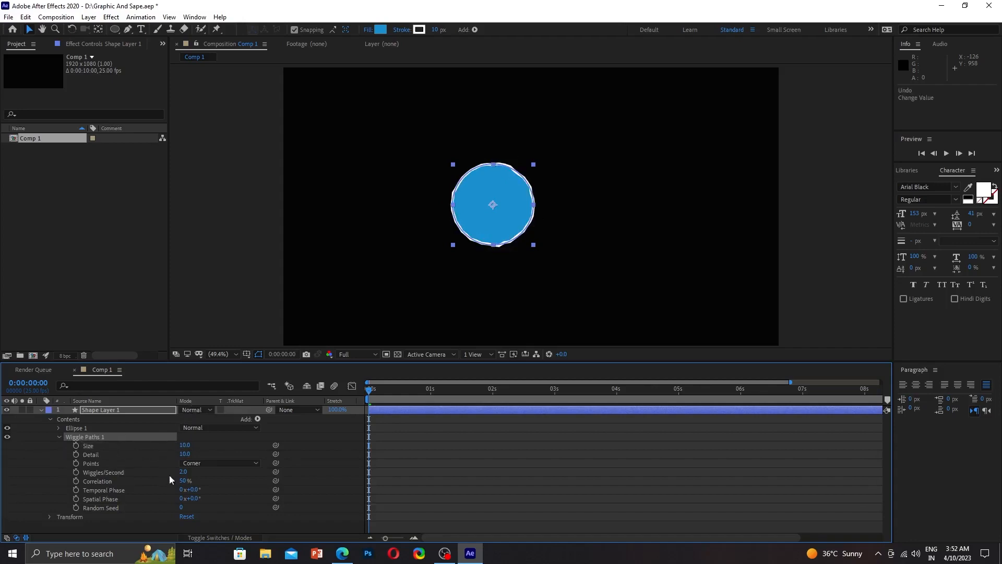
# Step: Keyframe the Wiggle Paths Detail at 0.0 at the start and 9.0 at 0:00:01:00
pyautogui.moveTo(183, 453); pyautogui.dragTo(180, 479)
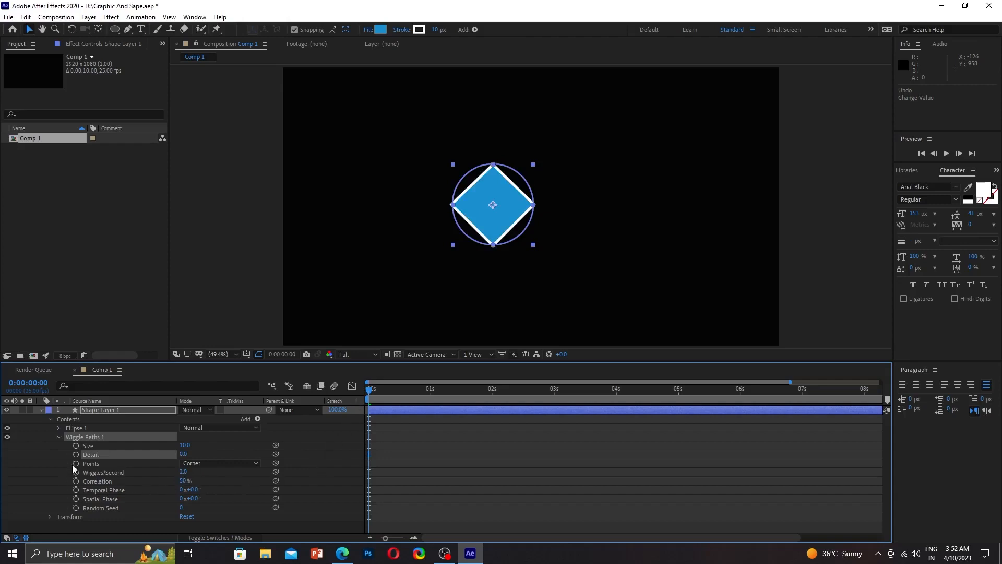
pyautogui.moveTo(369, 393); pyautogui.dragTo(431, 410)
pyautogui.click(183, 454)
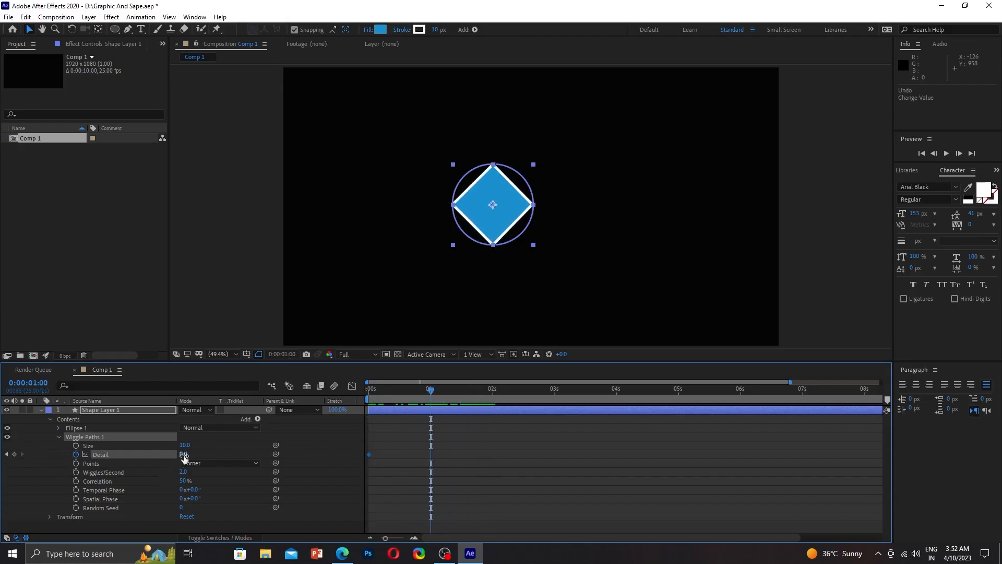
pyautogui.write('15')
pyautogui.press('Return')
pyautogui.moveTo(185, 452)
pyautogui.mouseDown()
pyautogui.moveTo(172, 453)
pyautogui.moveTo(185, 453)
pyautogui.mouseUp()
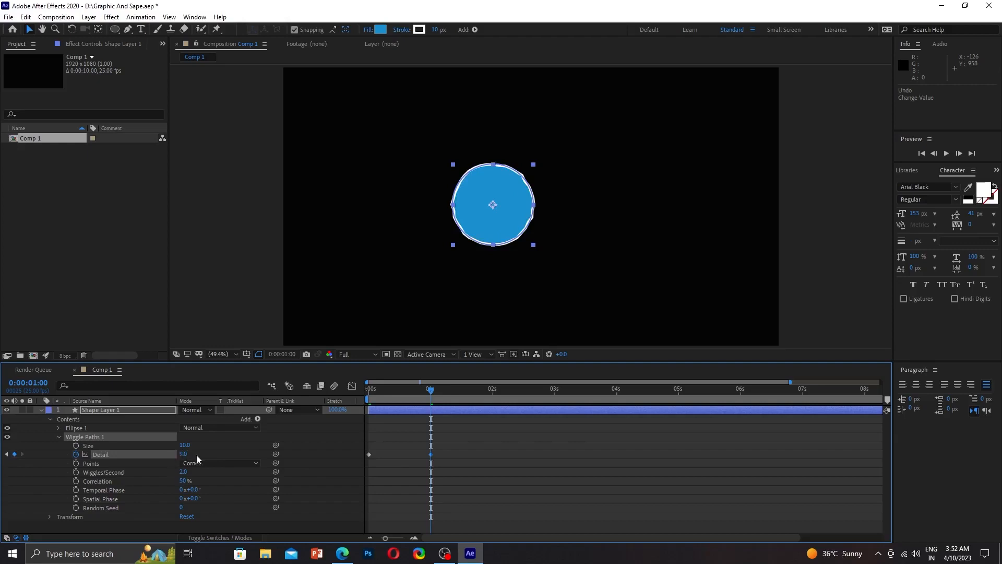
# Step: Keyframe the Wiggle Paths Size at 10.0 at 0:00:01:00 and 204.0 at 0:00:02:00
pyautogui.click(76, 445)
pyautogui.moveTo(428, 390); pyautogui.dragTo(492, 391)
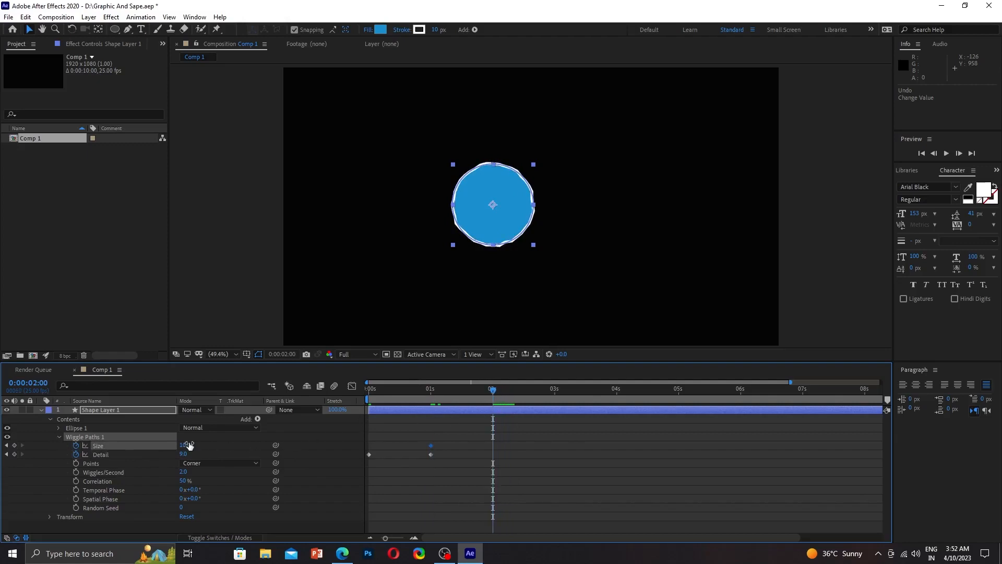
pyautogui.moveTo(189, 445); pyautogui.dragTo(217, 371)
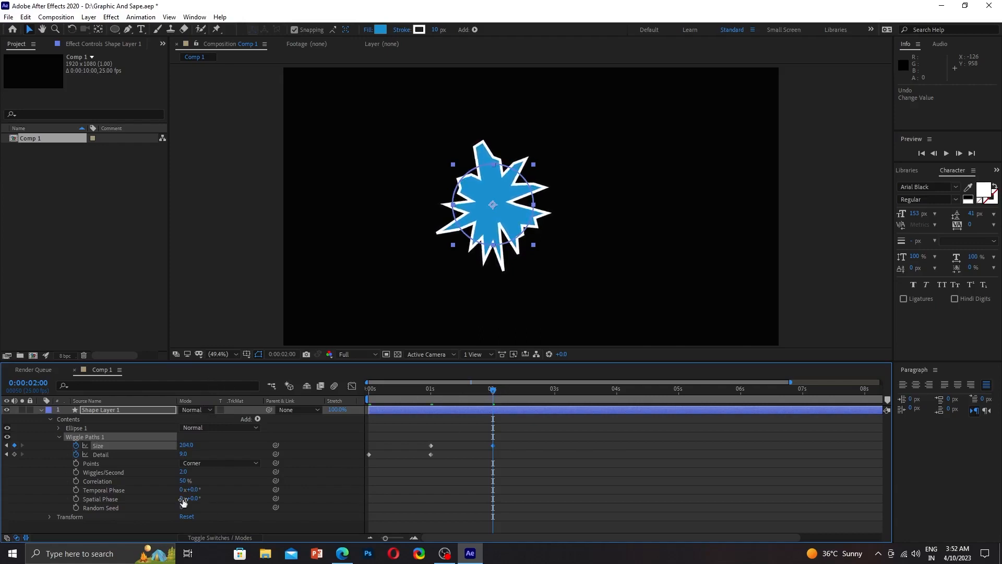
# Step: Keyframe Wiggles/Second at 2.0 at 0:00:02:00 and 54.0 at 0:00:03:00
pyautogui.click(75, 472)
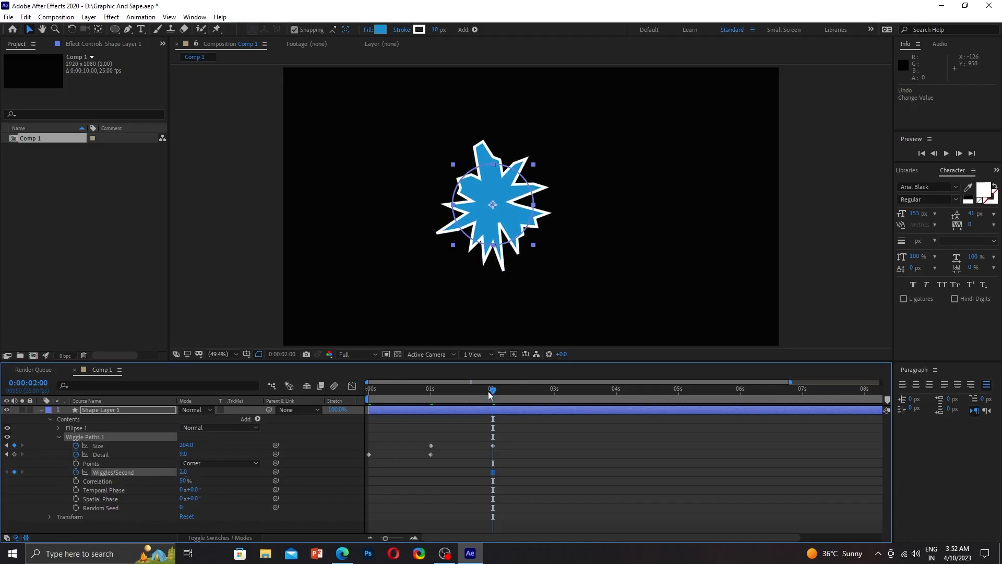
pyautogui.moveTo(491, 395); pyautogui.dragTo(555, 409)
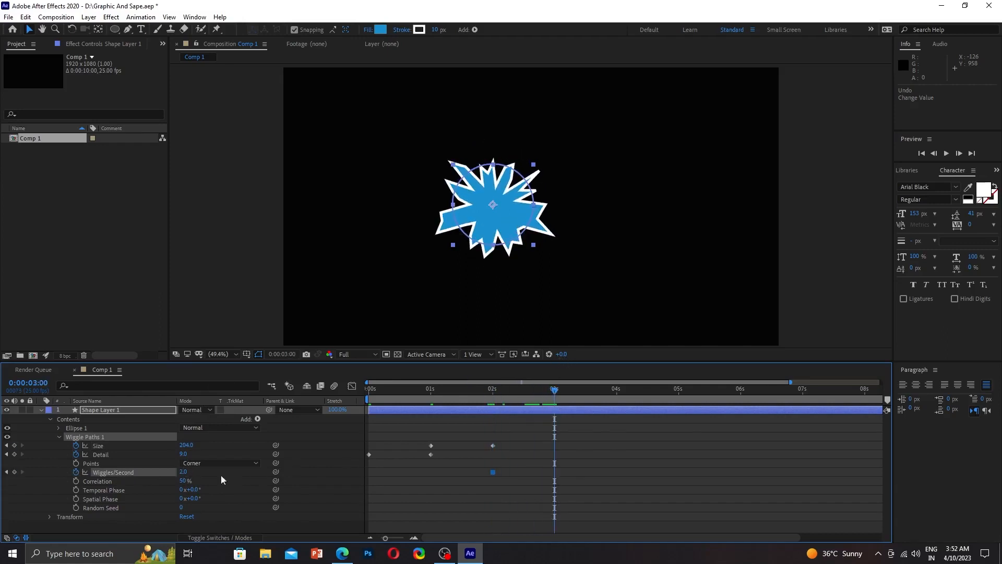
pyautogui.moveTo(182, 471); pyautogui.dragTo(189, 452)
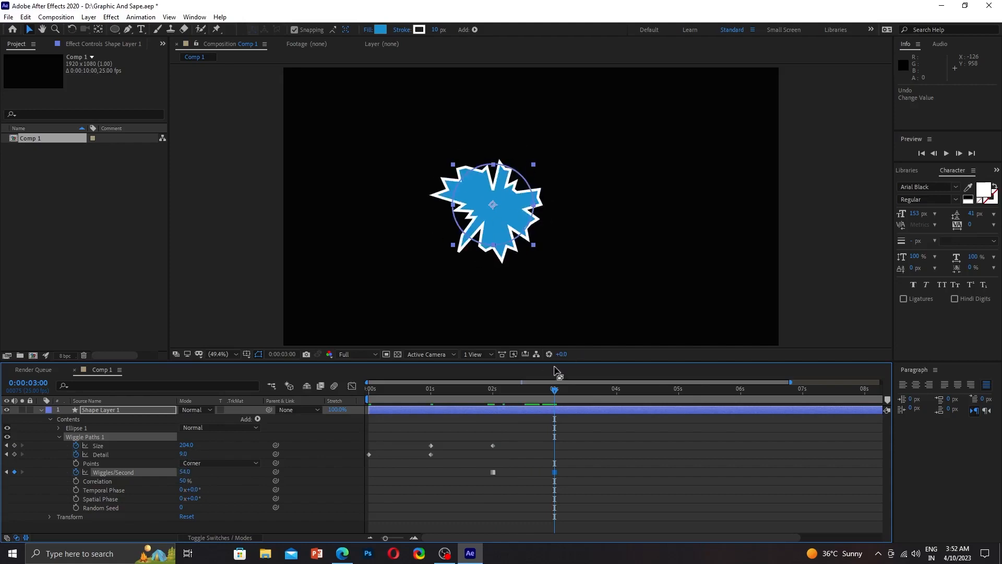
# Step: Keyframe the Wiggle Paths Correlation at 50% at 0:00:03:00 and 100% at 0:00:04:00
pyautogui.moveTo(556, 387); pyautogui.dragTo(618, 402)
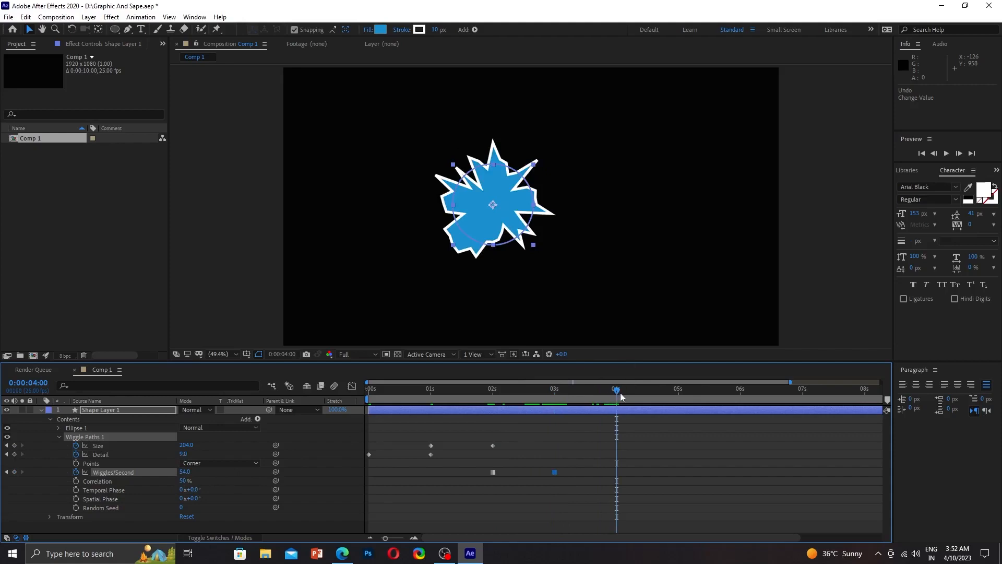
pyautogui.moveTo(619, 392); pyautogui.dragTo(557, 406)
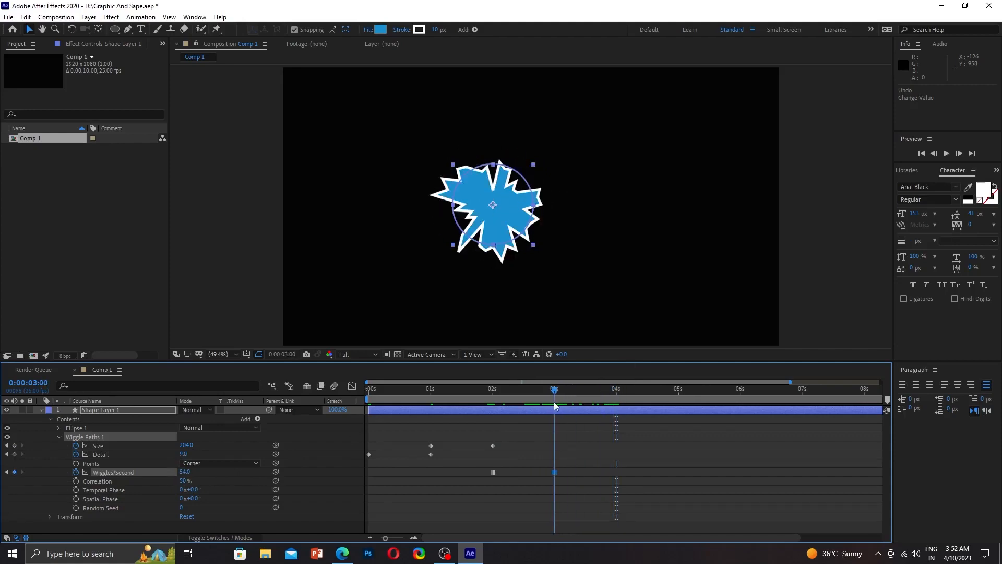
pyautogui.click(76, 481)
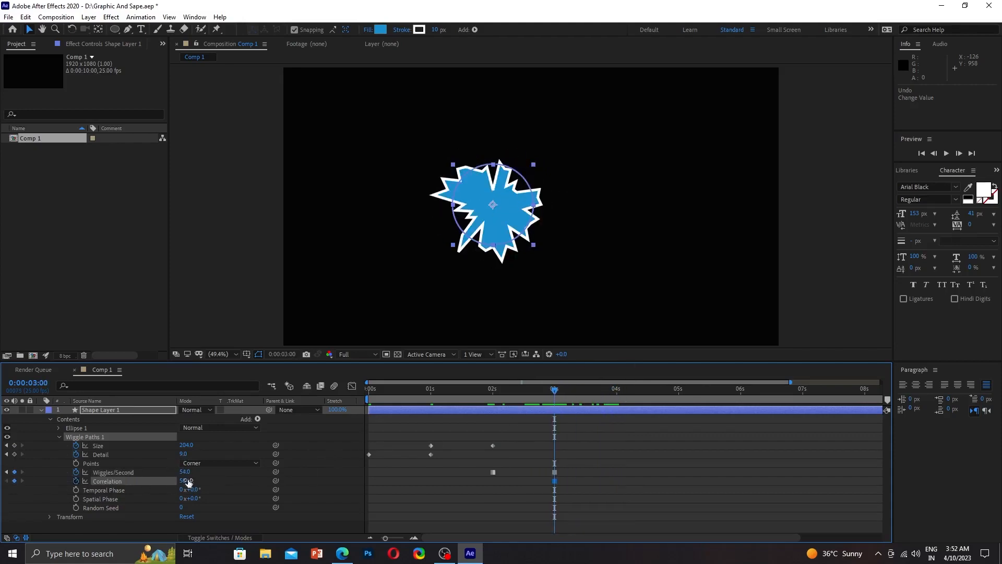
pyautogui.moveTo(184, 480)
pyautogui.mouseDown()
pyautogui.moveTo(195, 463)
pyautogui.moveTo(175, 487)
pyautogui.mouseUp()
pyautogui.moveTo(556, 396); pyautogui.dragTo(618, 389)
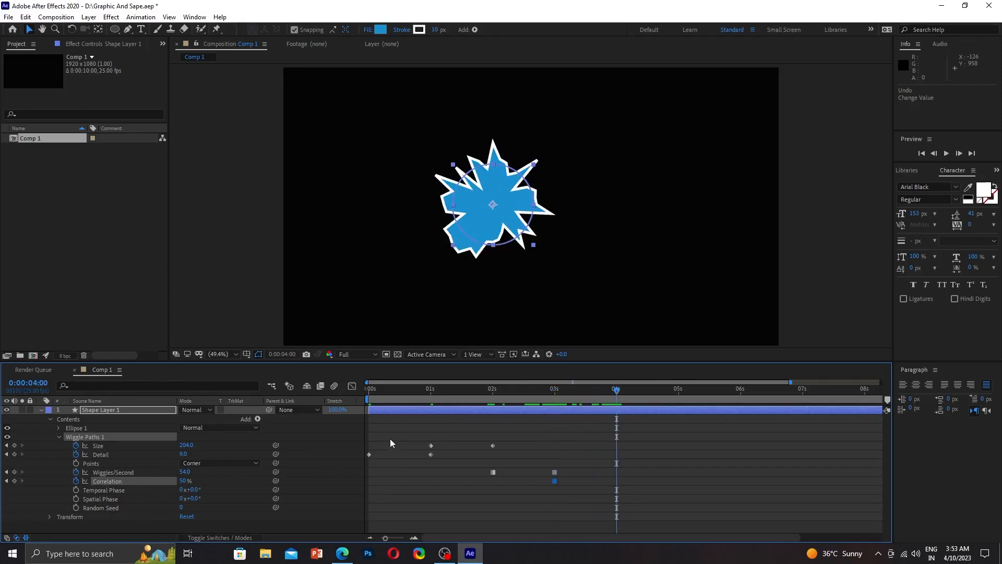
pyautogui.moveTo(183, 481); pyautogui.dragTo(191, 459)
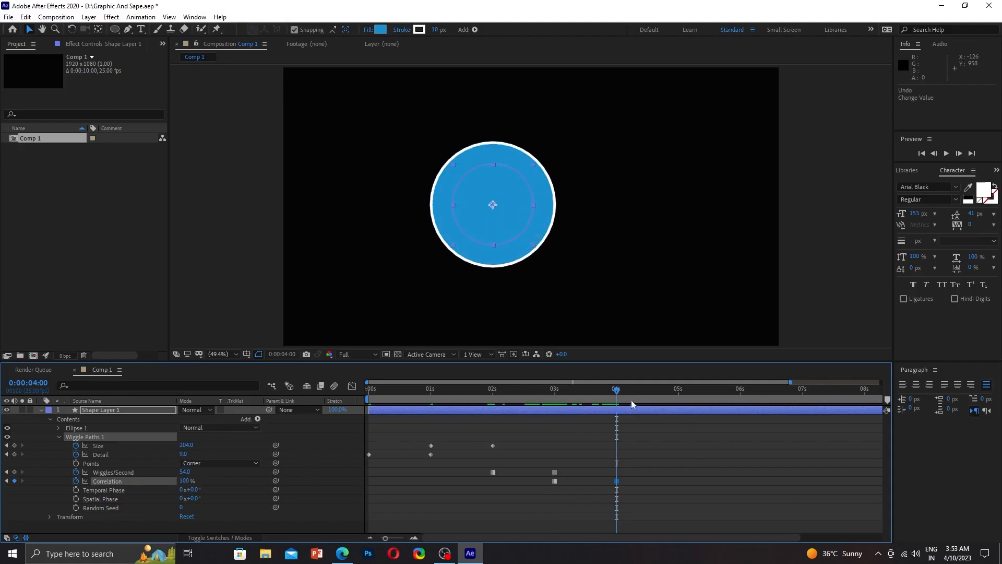
# Step: Keyframe the Wiggle Paths Temporal Phase at 0x+357.0° at 0:00:04:00 and 1x+29.0° at 0:00:05:00
pyautogui.click(76, 490)
pyautogui.moveTo(191, 489); pyautogui.dragTo(238, 348)
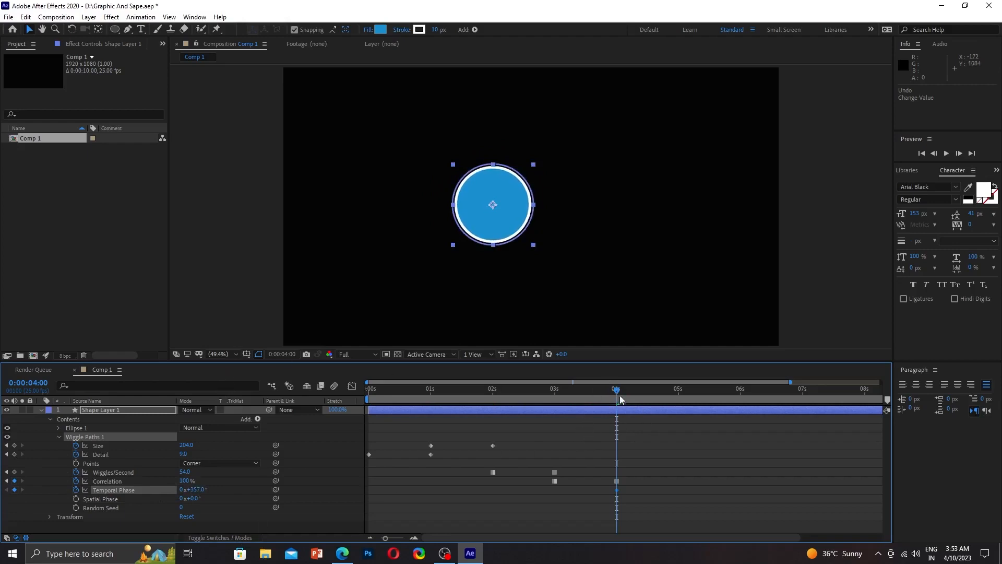
pyautogui.moveTo(620, 398); pyautogui.dragTo(680, 398)
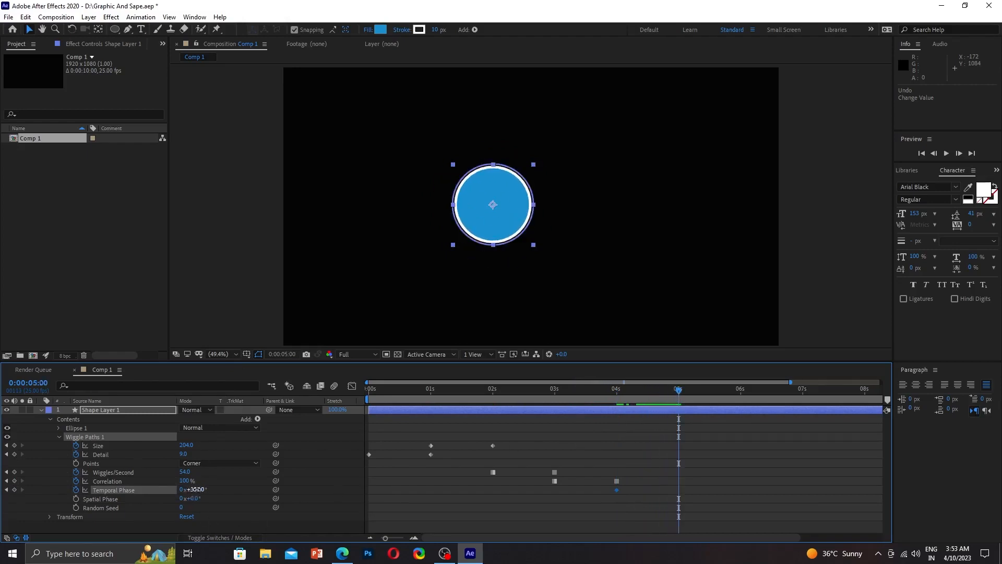
pyautogui.click(196, 489)
pyautogui.write('0')
pyautogui.press('Return')
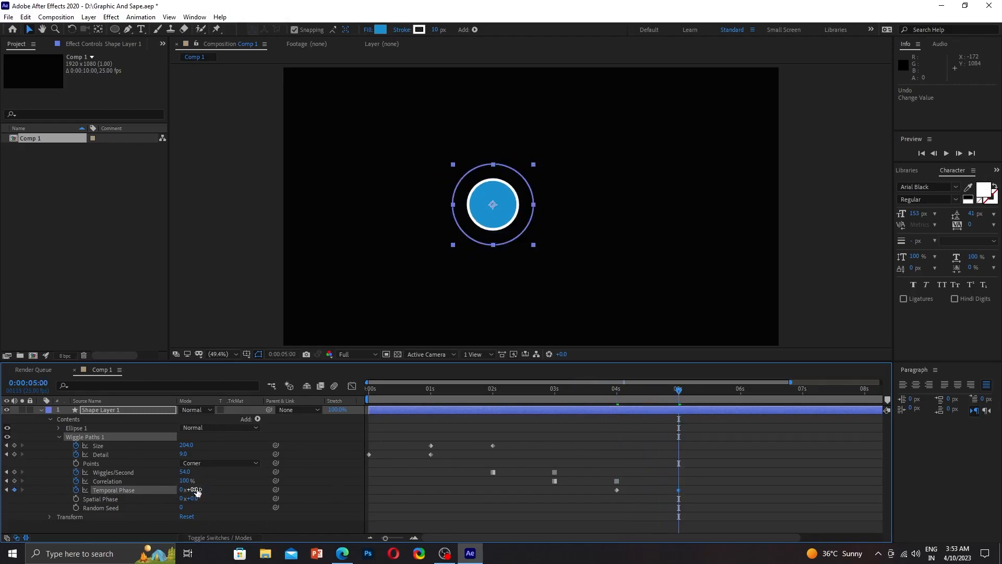
pyautogui.moveTo(197, 491); pyautogui.dragTo(266, 357)
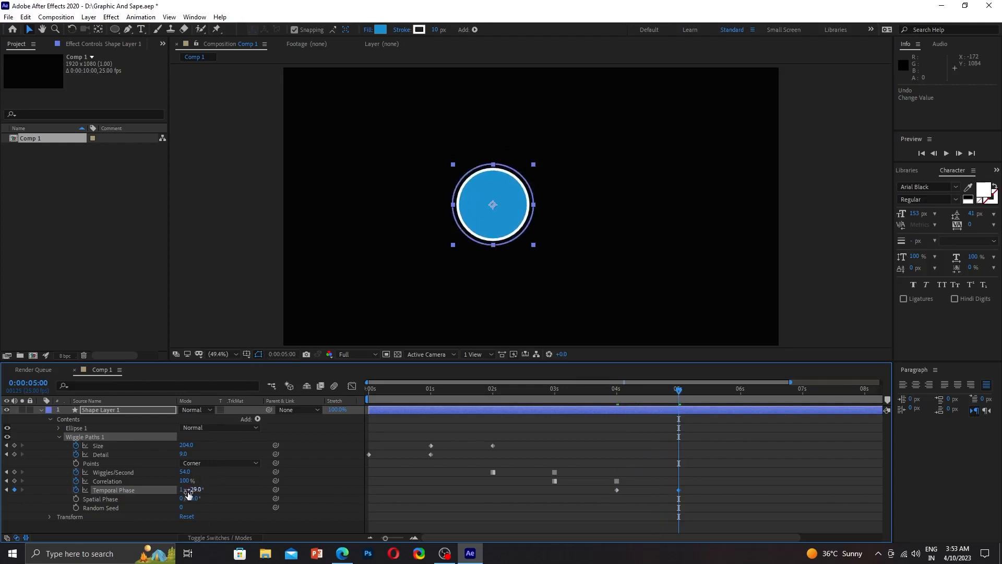
# Step: Keyframe the Wiggle Paths Spatial Phase at 117x+11.0° at 0:00:06:00
pyautogui.moveTo(189, 499)
pyautogui.mouseDown()
pyautogui.moveTo(200, 499)
pyautogui.moveTo(184, 497)
pyautogui.moveTo(187, 482)
pyautogui.mouseUp()
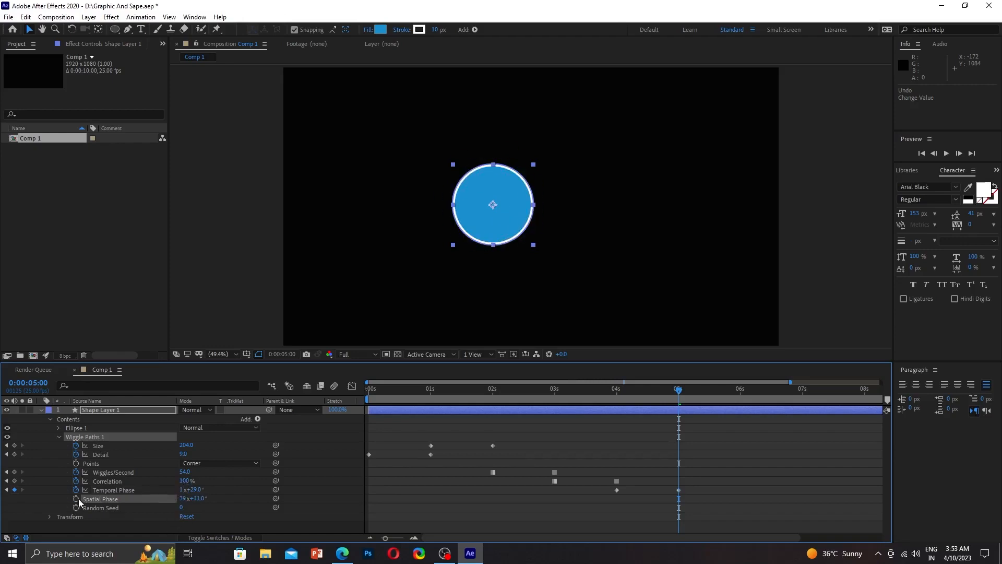
pyautogui.moveTo(679, 390); pyautogui.dragTo(742, 409)
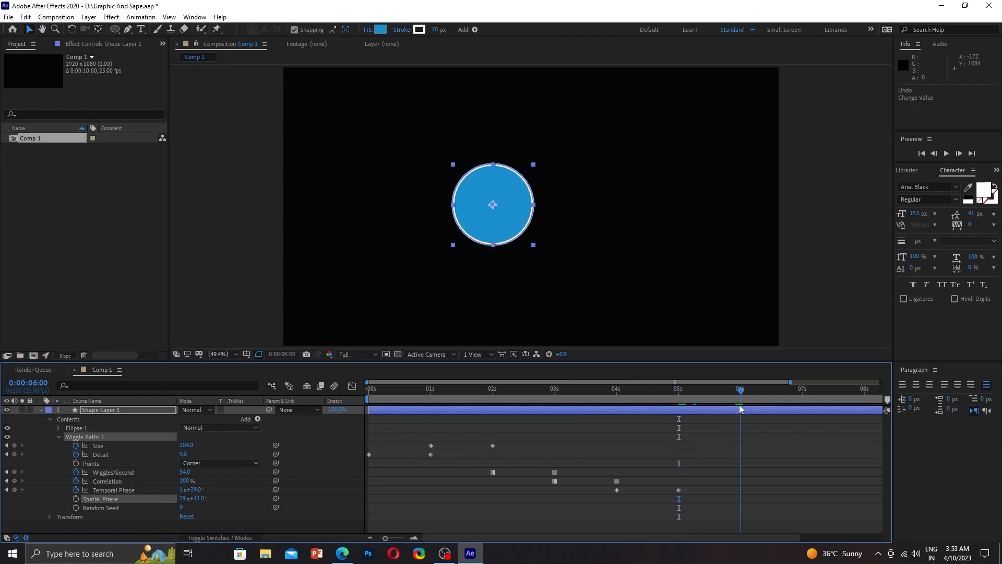
pyautogui.click(76, 499)
pyautogui.moveTo(187, 500); pyautogui.dragTo(198, 476)
# Step: Preview the complete Wiggle Paths animation from the start of the composition
pyautogui.click(740, 389)
pyautogui.moveTo(730, 396); pyautogui.dragTo(368, 397)
pyautogui.press('space')
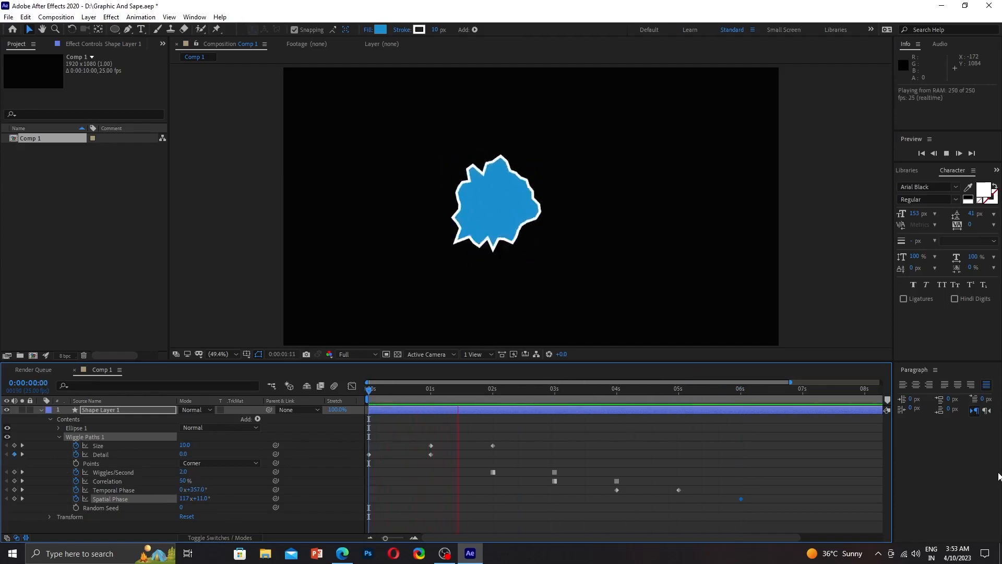
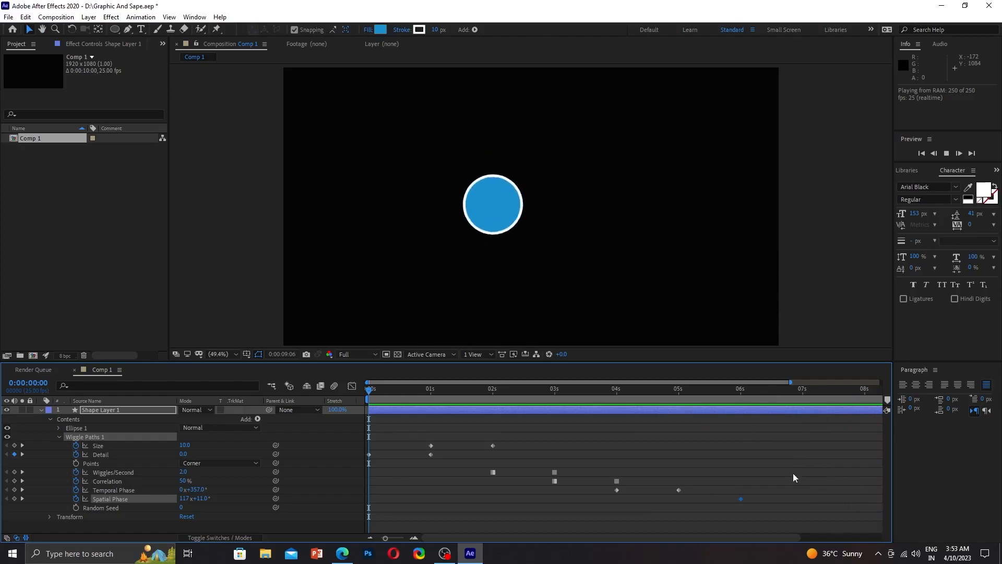
# Step: Delete all the Wiggle Paths keyframes and return to the start of the composition
pyautogui.moveTo(799, 468); pyautogui.dragTo(444, 483)
pyautogui.moveTo(823, 434); pyautogui.dragTo(235, 511)
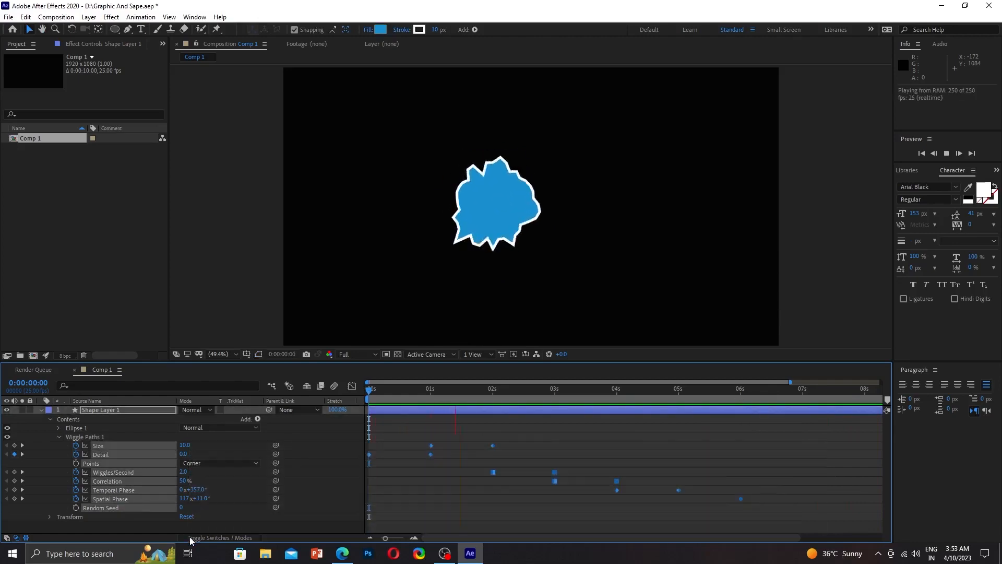
pyautogui.press('Delete')
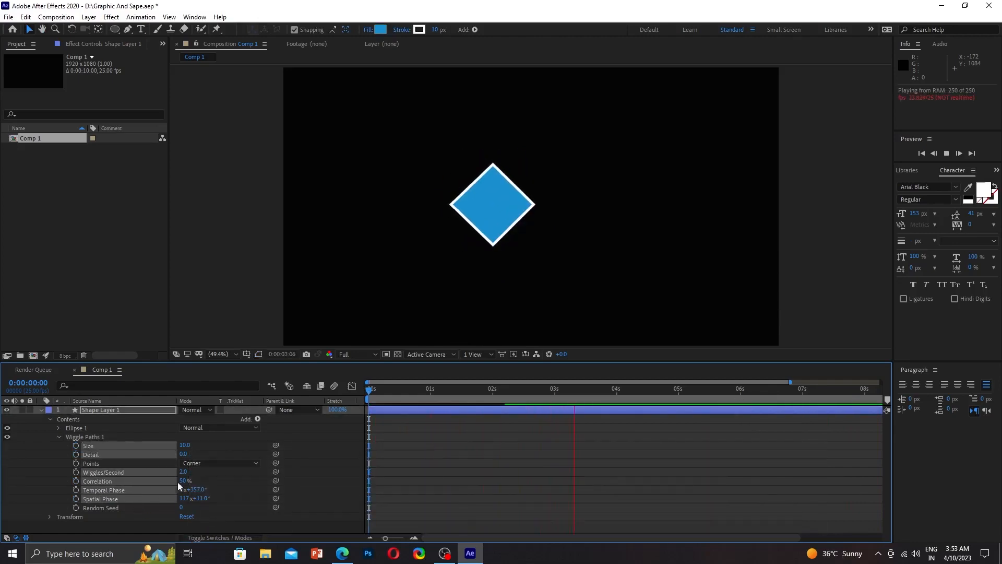
pyautogui.click(380, 433)
pyautogui.press('Home')
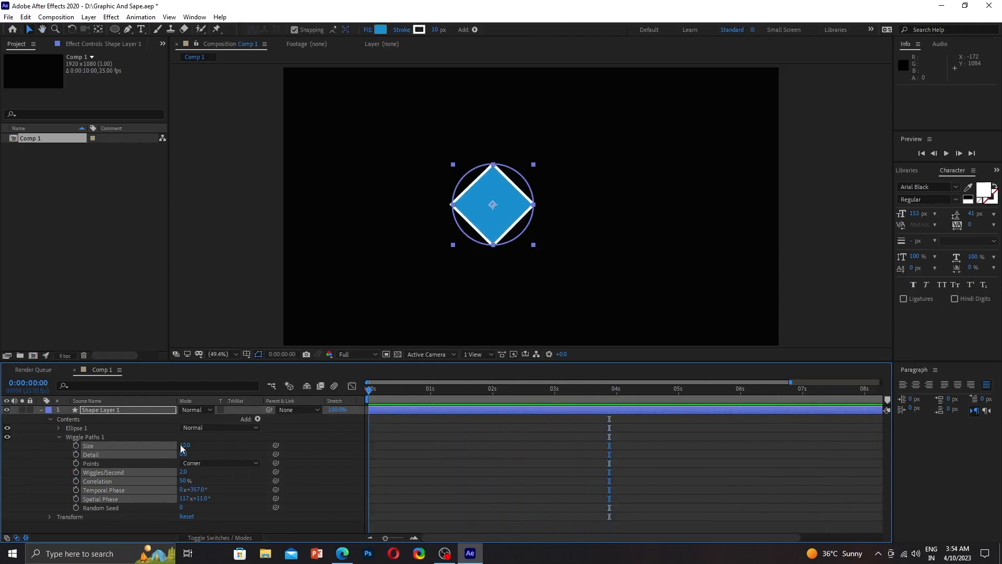
# Step: Undo the keyframe deletion and all the Wiggle Paths edits, back to before the modifier was added to the ellipse's layer
pyautogui.hotkey('ctrl', 'z')
pyautogui.hotkey('ctrl', 'z')
pyautogui.hotkey('ctrl', 'z')
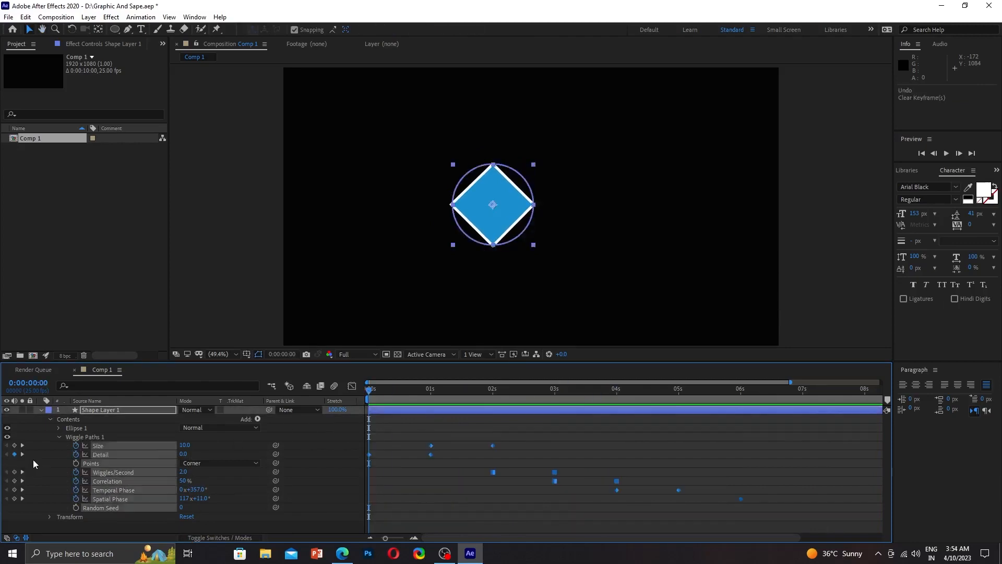
pyautogui.hotkey('ctrl', 'z')
pyautogui.hotkey('ctrl', 'z')
pyautogui.hotkey('ctrl', 'z')
pyautogui.hotkey('ctrl', 'z')
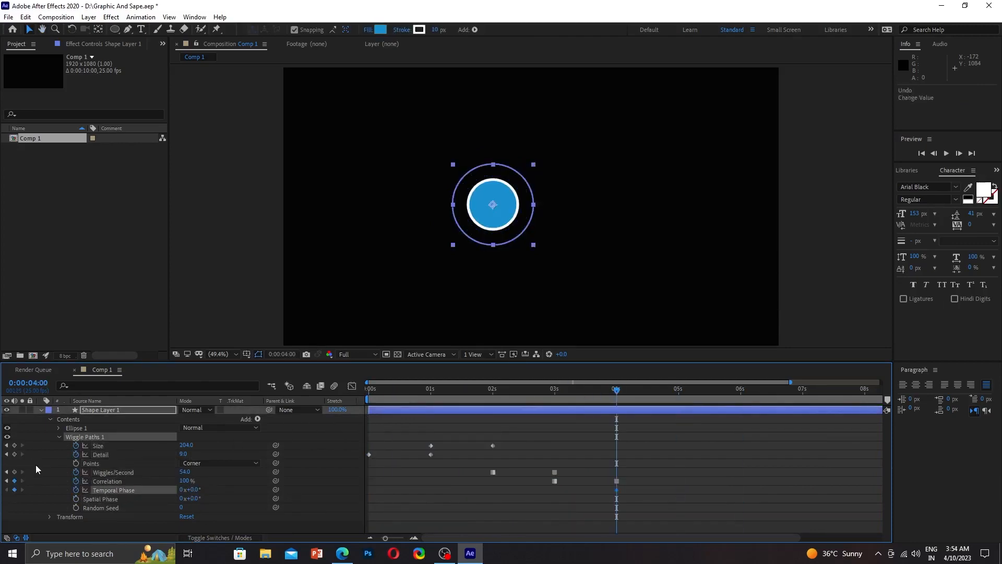
pyautogui.hotkey('ctrl', 'z')
pyautogui.hotkey('ctrl', 'z')
pyautogui.hotkey('ctrl', 'z')
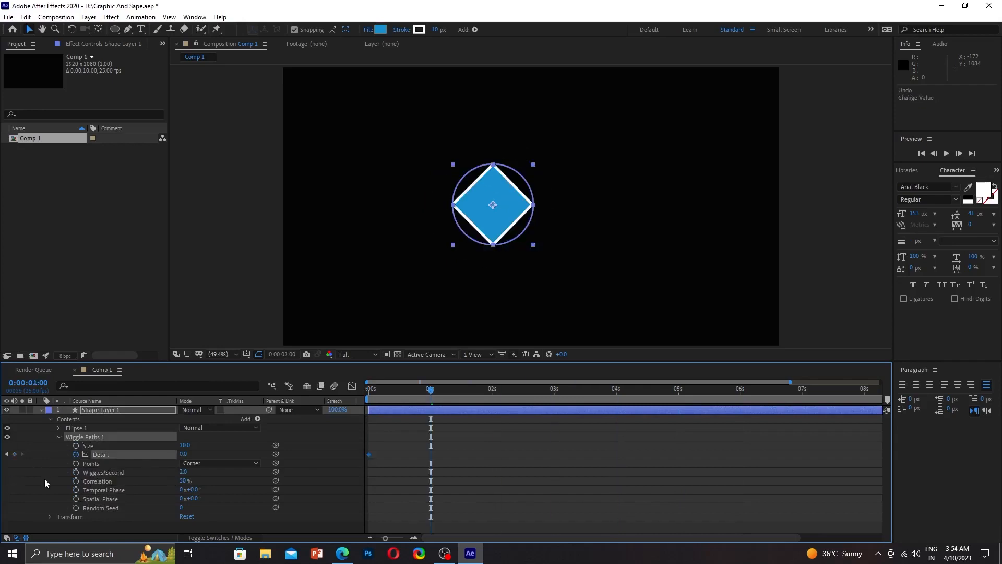
pyautogui.hotkey('ctrl', 'z')
pyautogui.hotkey('ctrl', 'z')
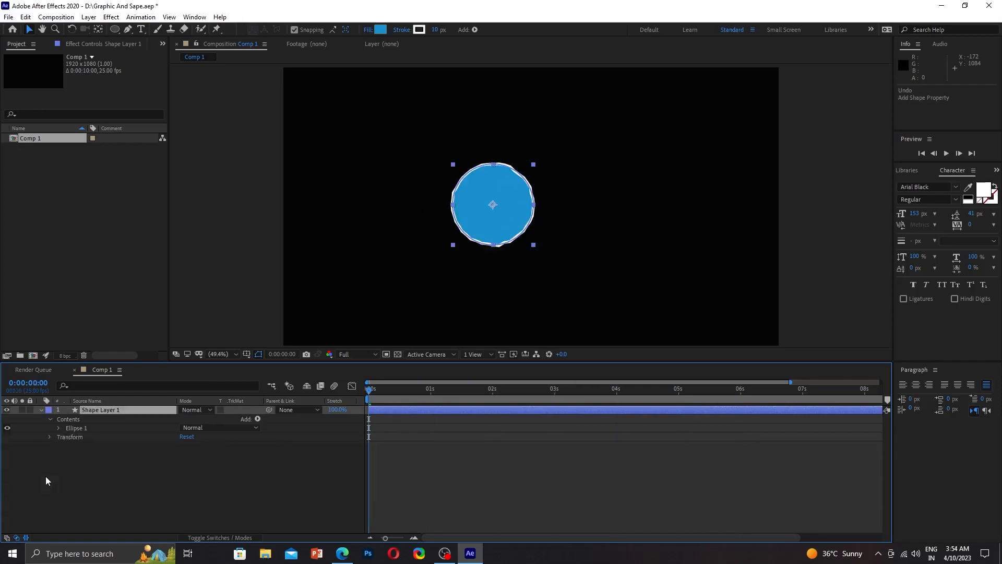
# Step: Add a Repeater to the contents of Shape Layer 1 and expand its properties
pyautogui.click(249, 419)
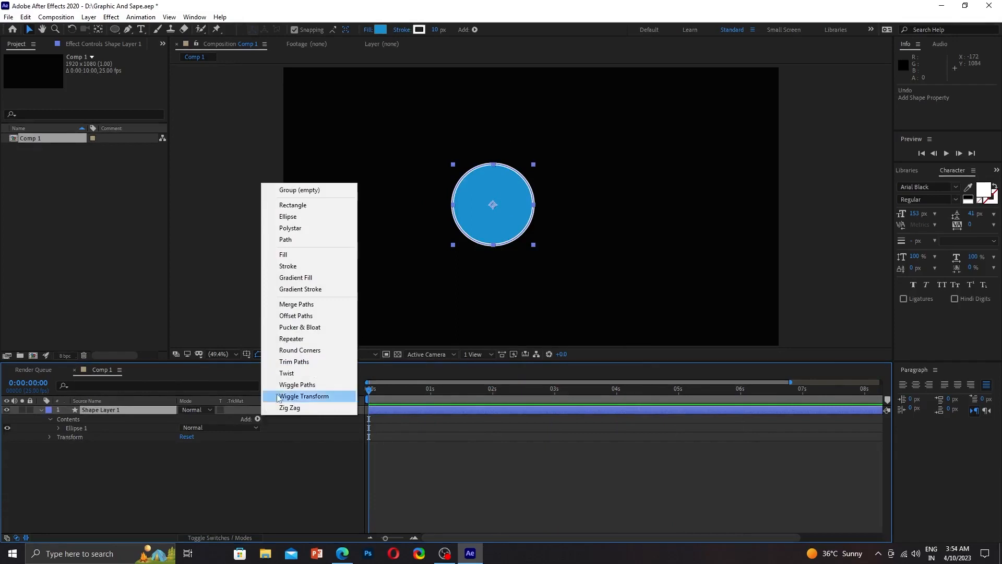
pyautogui.click(299, 338)
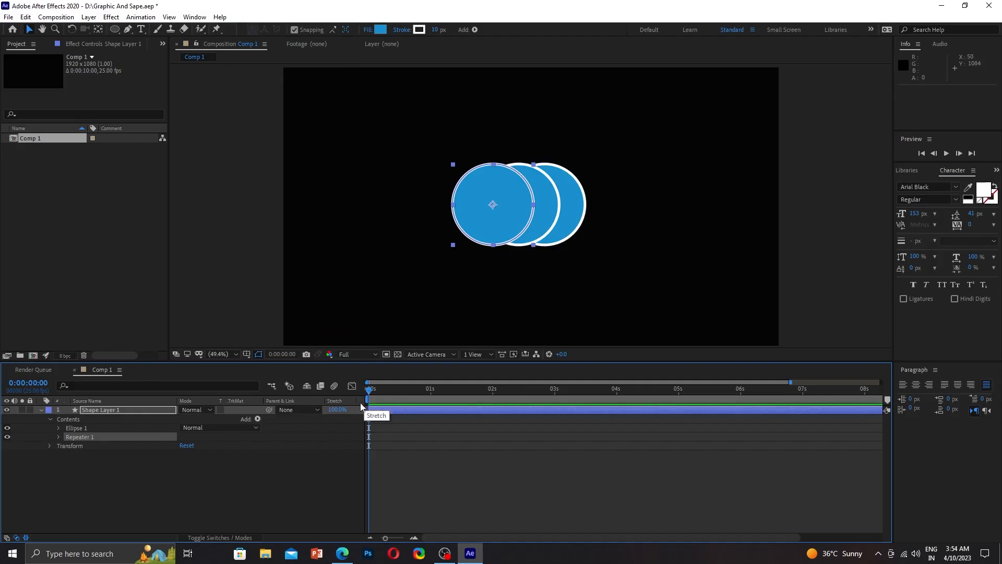
pyautogui.click(59, 437)
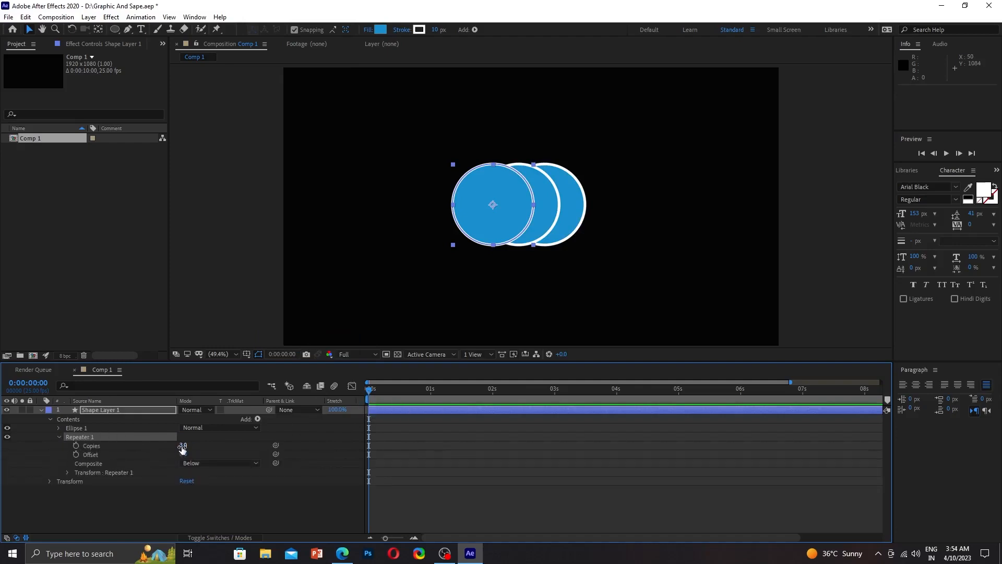
# Step: Keyframe the Repeater Copies at 0.0 at the start and 10.0 at 0:00:07:00
pyautogui.moveTo(182, 446)
pyautogui.mouseDown()
pyautogui.moveTo(201, 445)
pyautogui.moveTo(181, 445)
pyautogui.mouseUp()
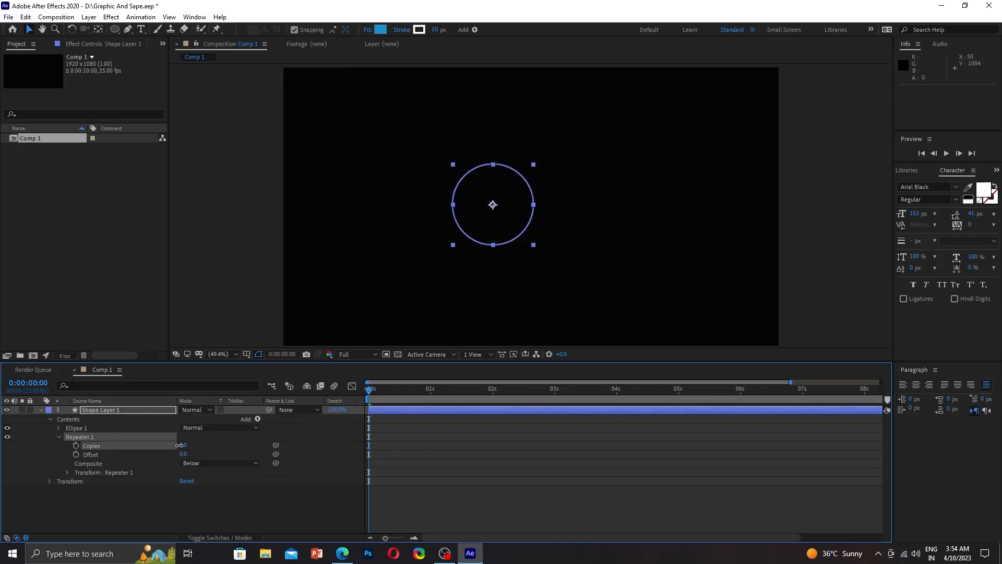
pyautogui.hotkey('ctrl', 'z')
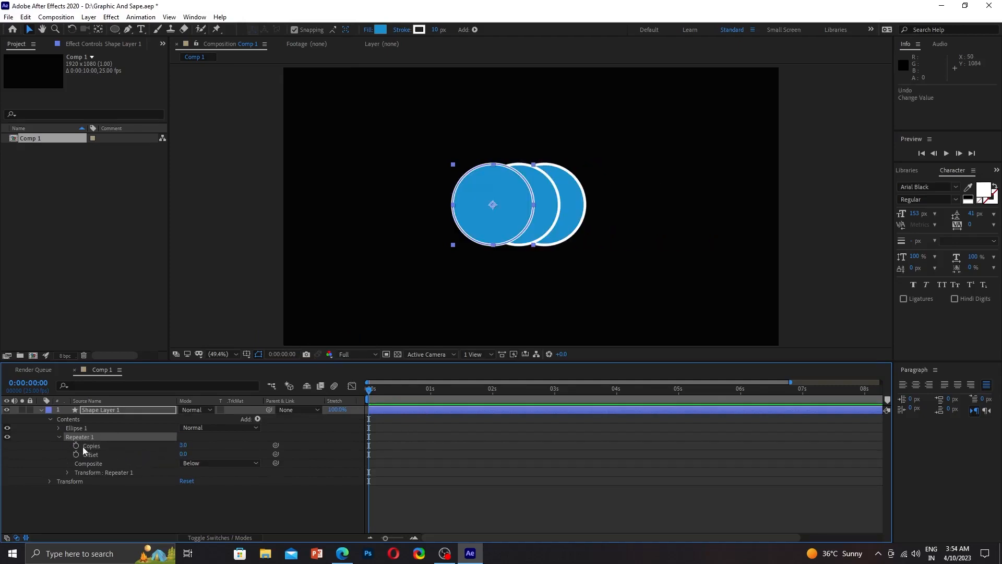
pyautogui.click(185, 447)
pyautogui.write('0')
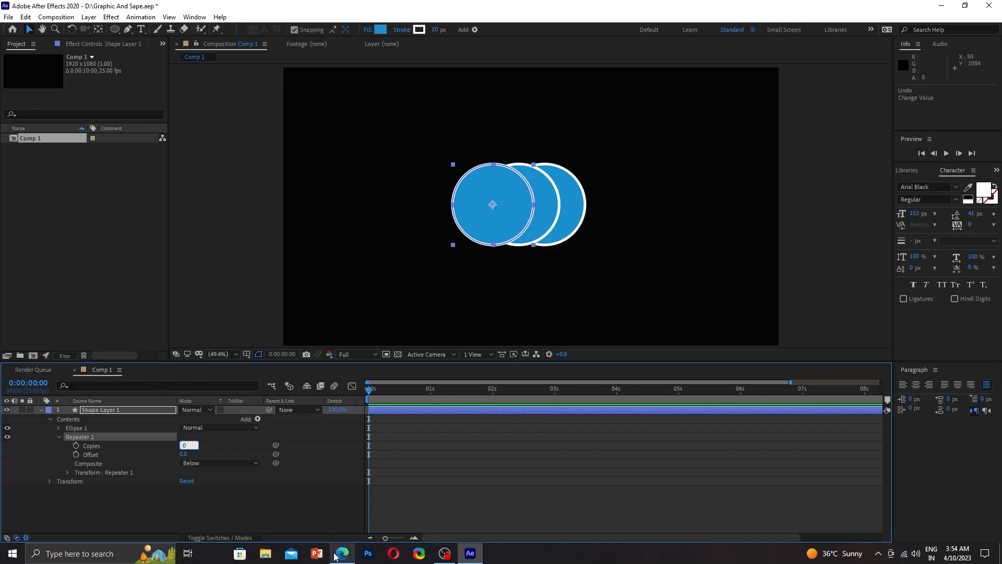
pyautogui.press('Return')
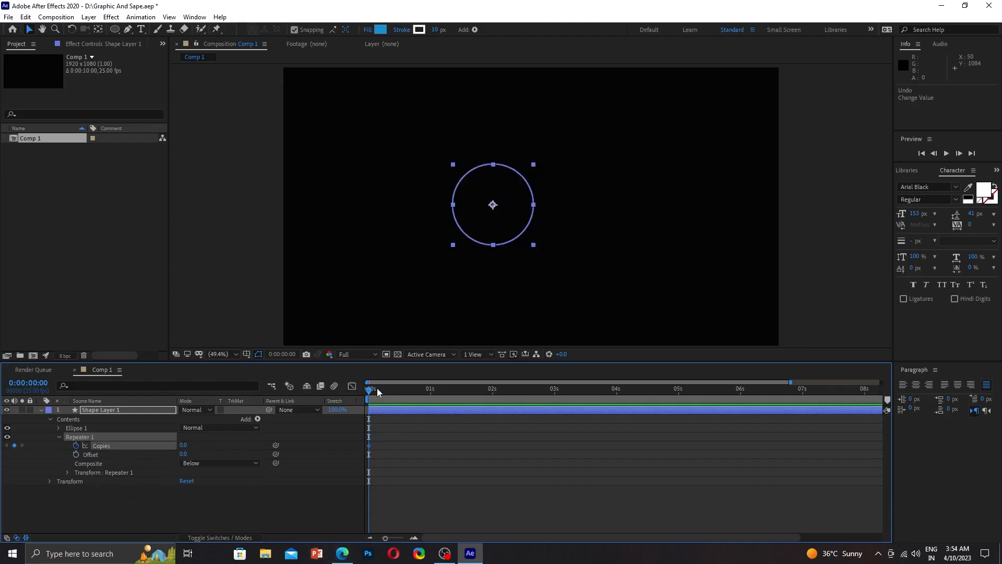
pyautogui.moveTo(377, 387); pyautogui.dragTo(805, 426)
pyautogui.press('pageup')
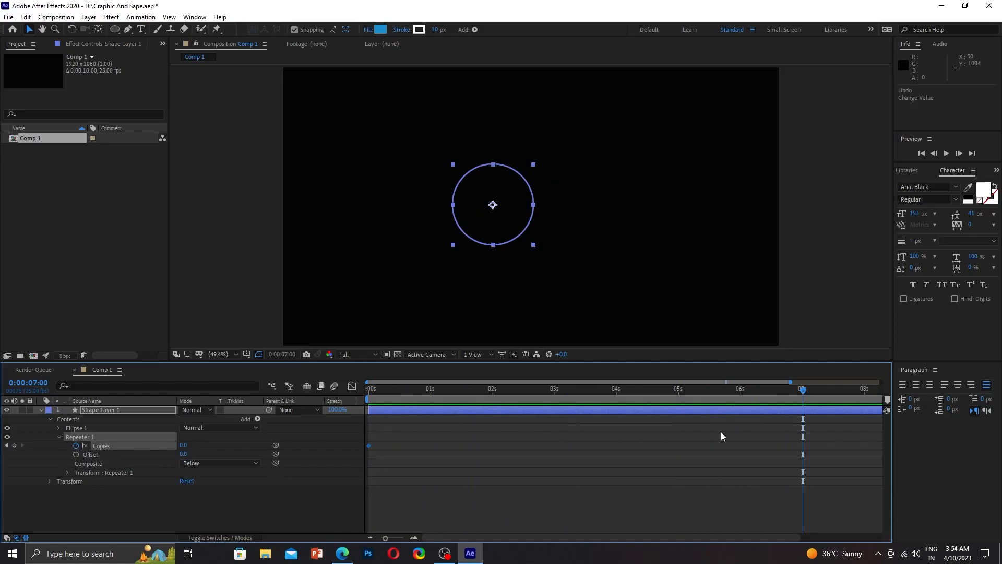
pyautogui.click(184, 444)
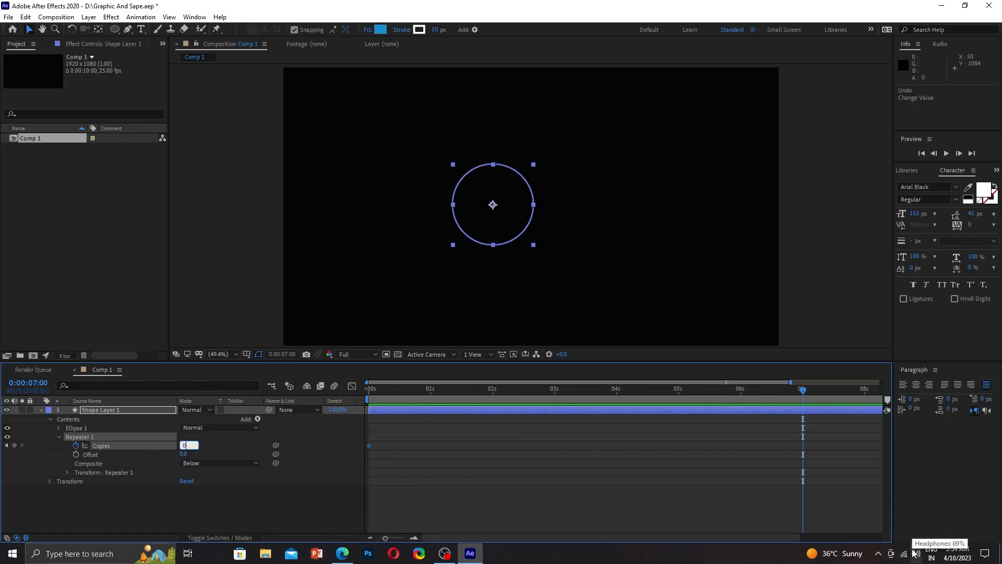
pyautogui.press('Return')
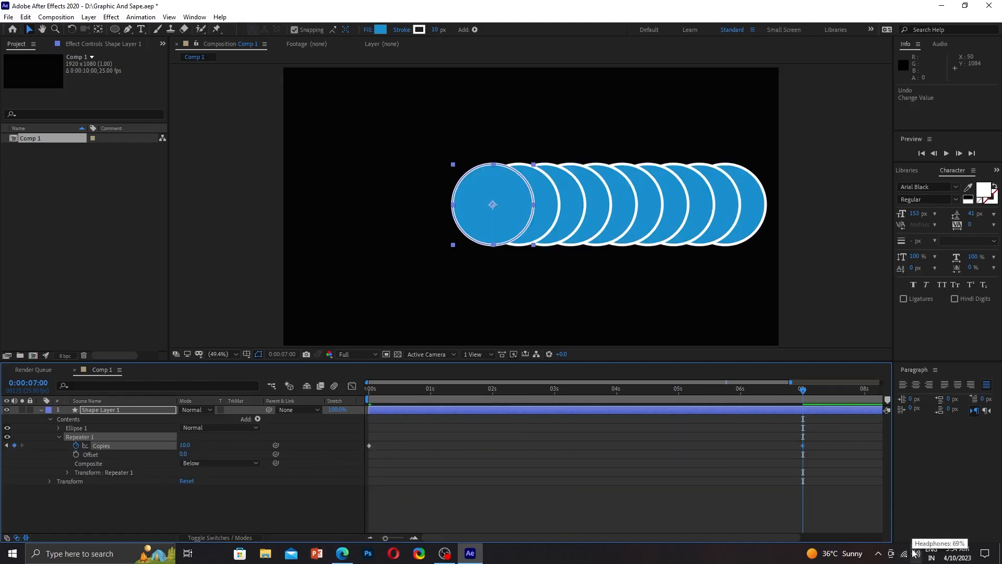
# Step: Easy-ease both Copies keyframes and extend the end keyframe's incoming handle to about 0:00:02:00 in the value graph
pyautogui.moveTo(854, 434); pyautogui.dragTo(271, 538)
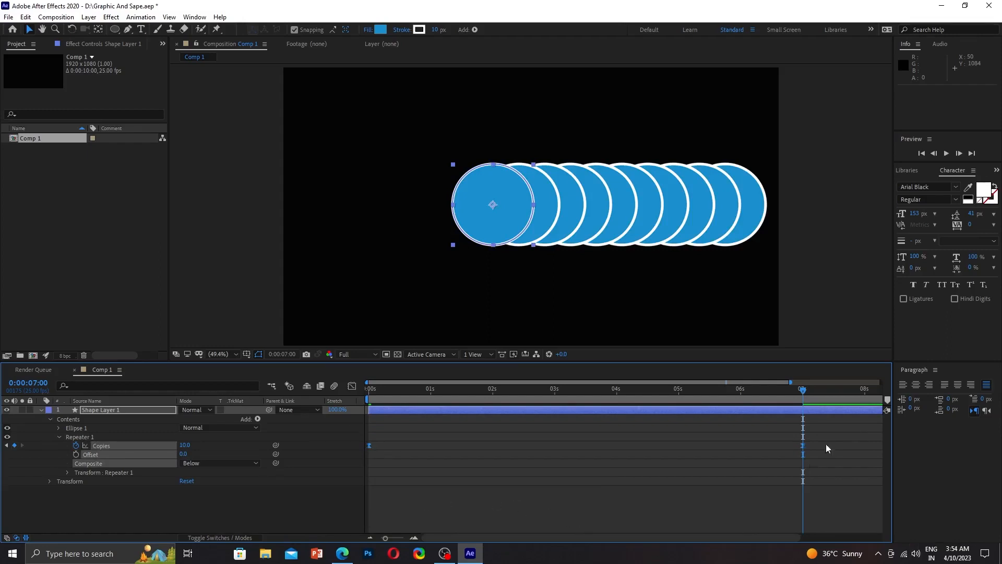
pyautogui.moveTo(830, 438); pyautogui.dragTo(339, 486)
pyautogui.click(353, 386)
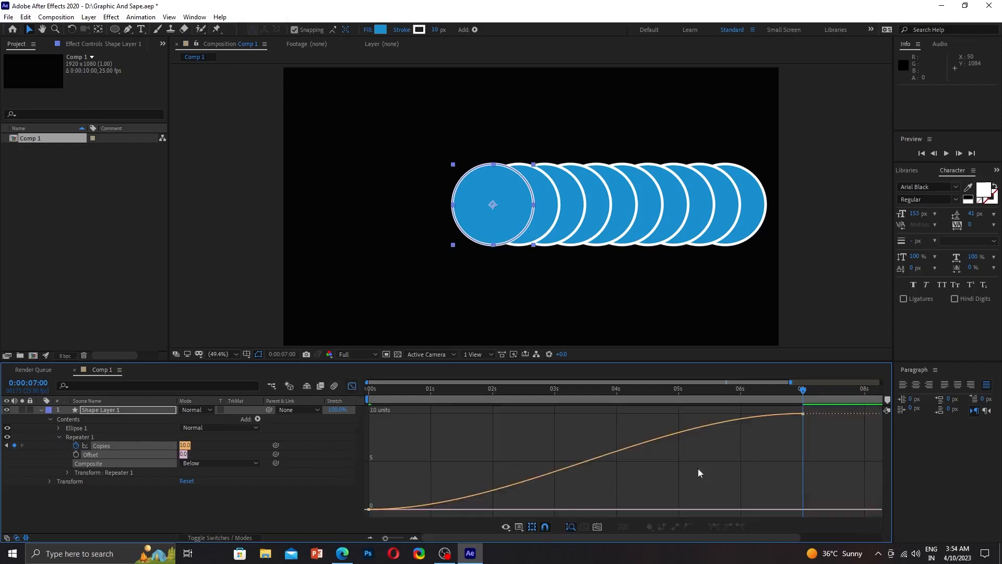
pyautogui.click(803, 413)
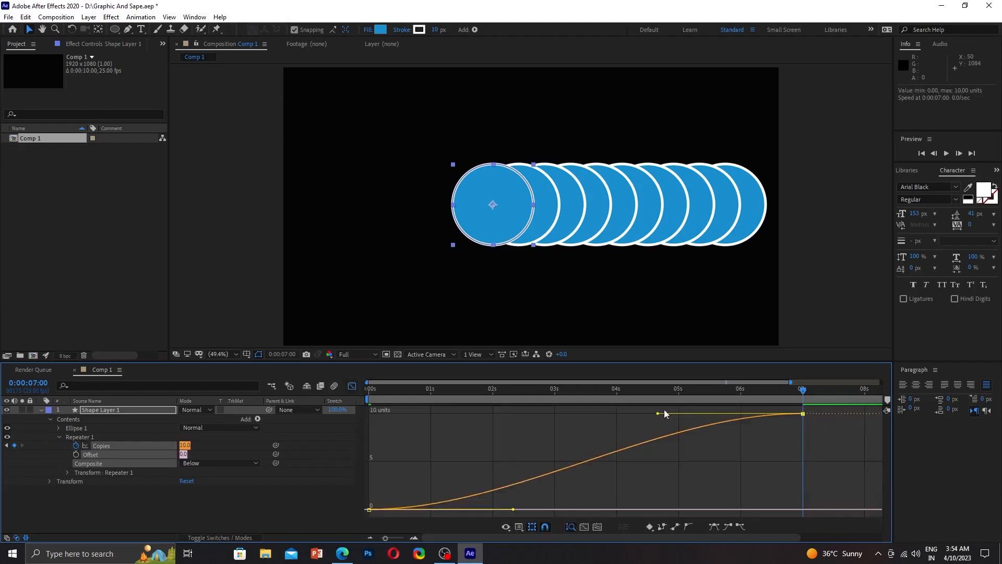
pyautogui.moveTo(650, 412); pyautogui.dragTo(492, 414)
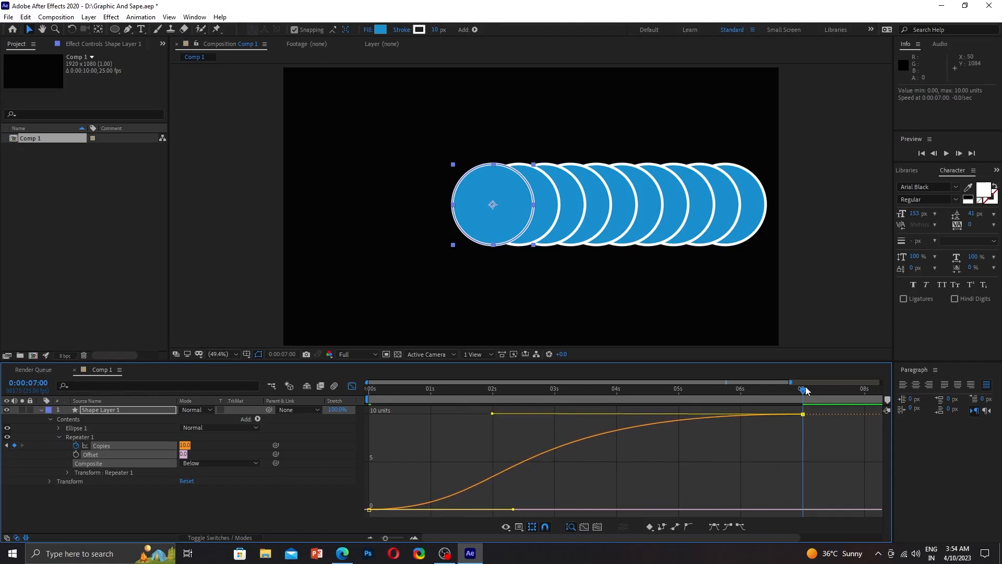
# Step: Preview the eased Repeater Copies animation from the start, then stop playback
pyautogui.moveTo(804, 391); pyautogui.dragTo(369, 390)
pyautogui.press('space')
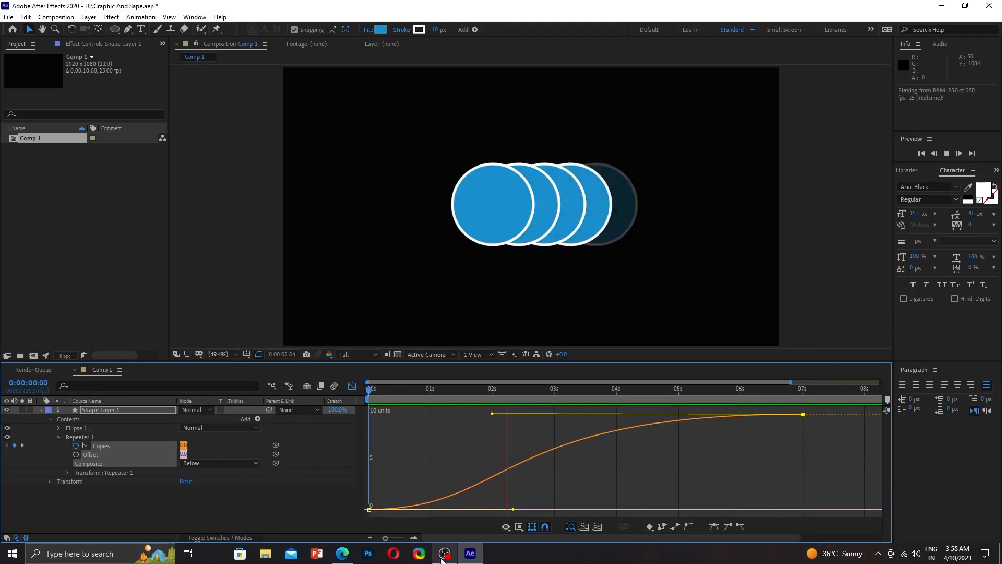
pyautogui.moveTo(443, 557)
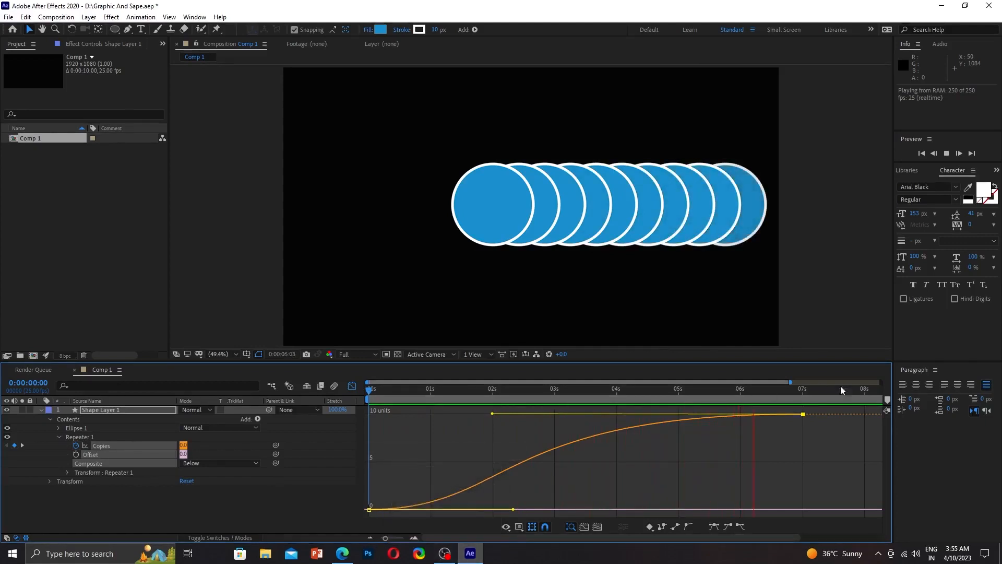
pyautogui.press('space')
# Step: Keyframe the Repeater Offset at -26.0 at 0:00:07:00
pyautogui.moveTo(816, 390); pyautogui.dragTo(803, 401)
pyautogui.click(91, 481)
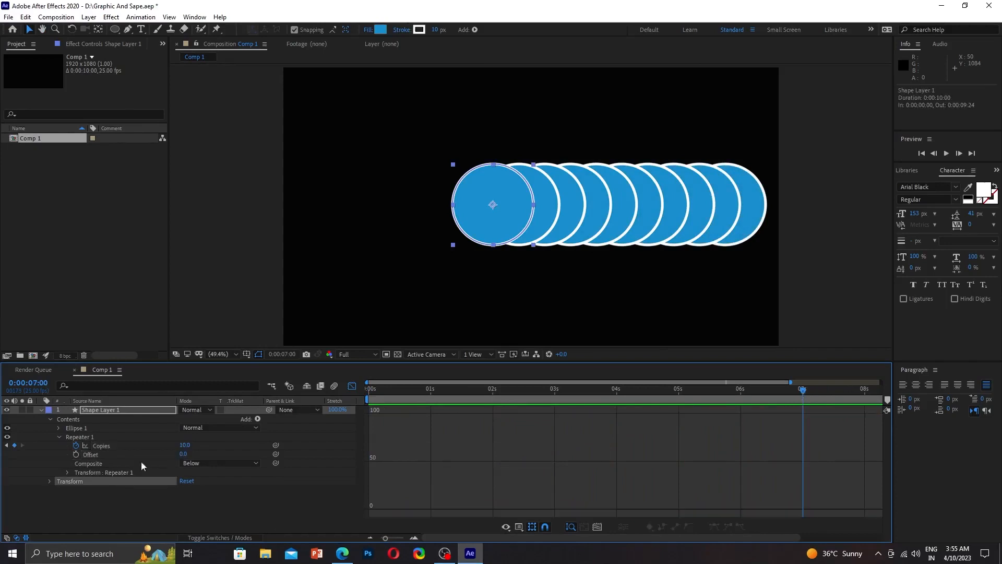
pyautogui.moveTo(187, 453); pyautogui.dragTo(180, 459)
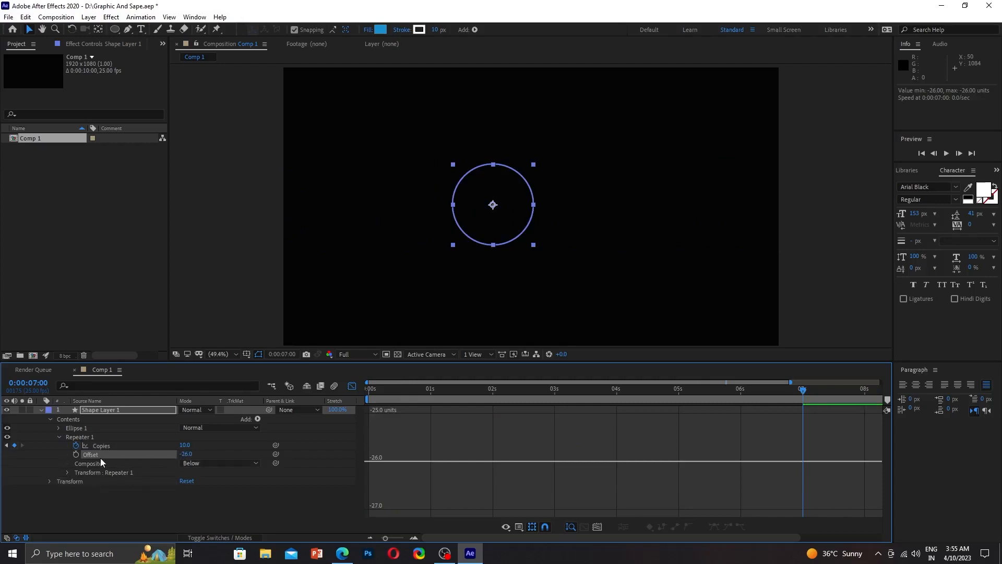
pyautogui.click(75, 454)
# Step: Preview the Offset change from the start and undo the Offset keyframe and value
pyautogui.press('Home')
pyautogui.press('space')
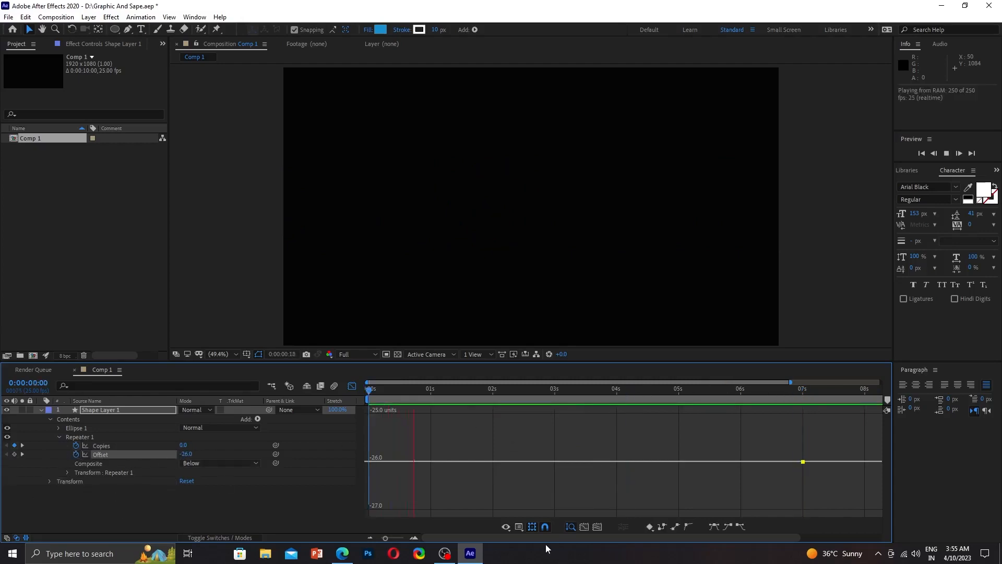
pyautogui.press('space')
pyautogui.hotkey('ctrl', 'z')
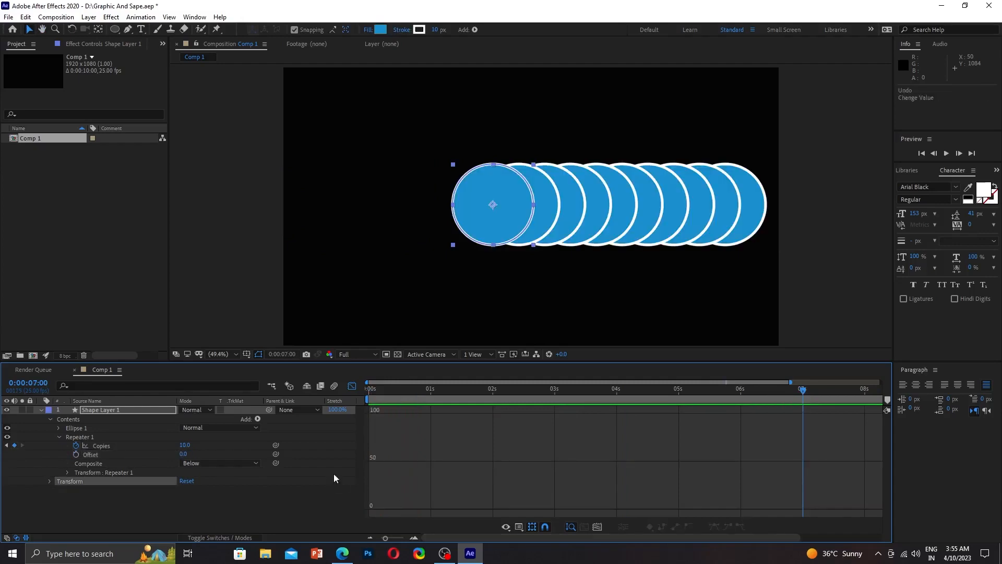
# Step: Return to the layer-bar view and keyframe the Repeater Offset at 0.0 at the start of the timeline
pyautogui.click(353, 387)
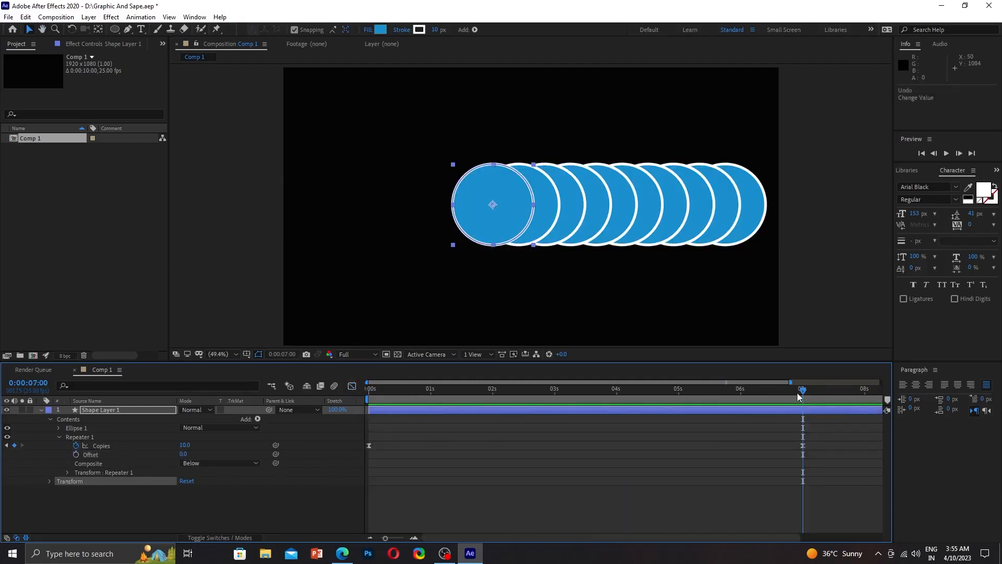
pyautogui.moveTo(798, 396); pyautogui.dragTo(364, 466)
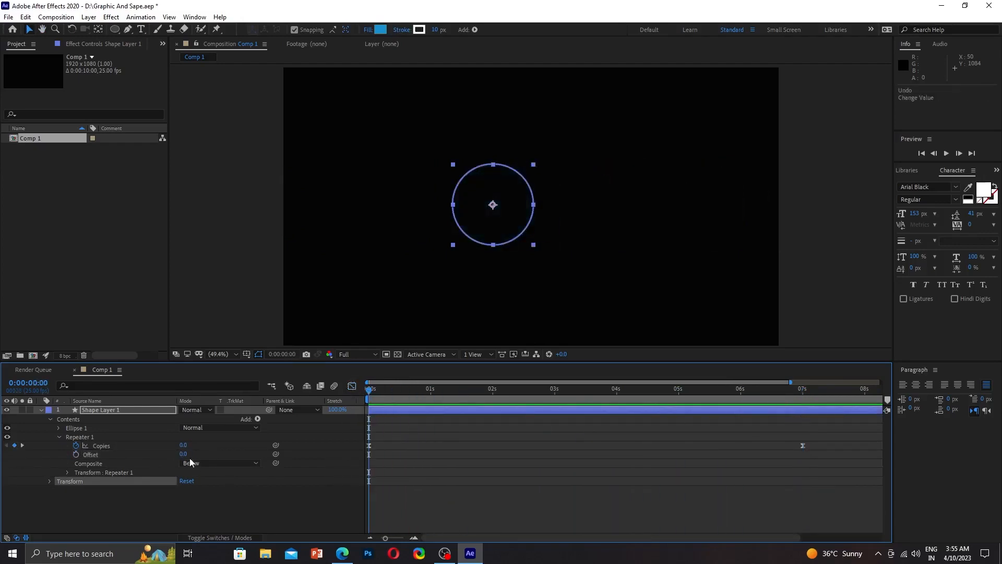
pyautogui.click(76, 454)
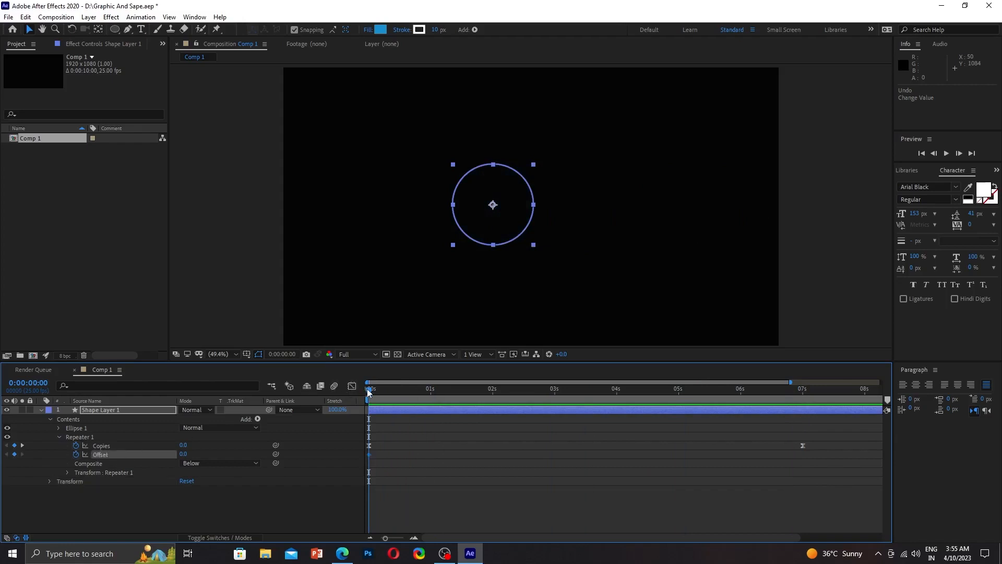
# Step: Try a Repeater Offset keyframe of 15.0 at 0:00:07:00, preview the animation, and undo the value
pyautogui.moveTo(369, 393); pyautogui.dragTo(803, 459)
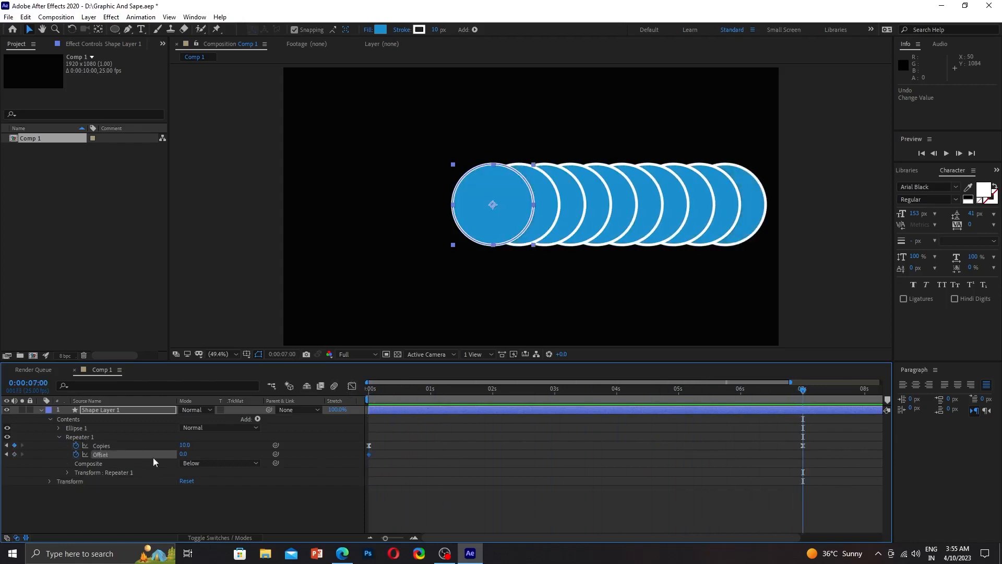
pyautogui.moveTo(185, 458); pyautogui.dragTo(193, 456)
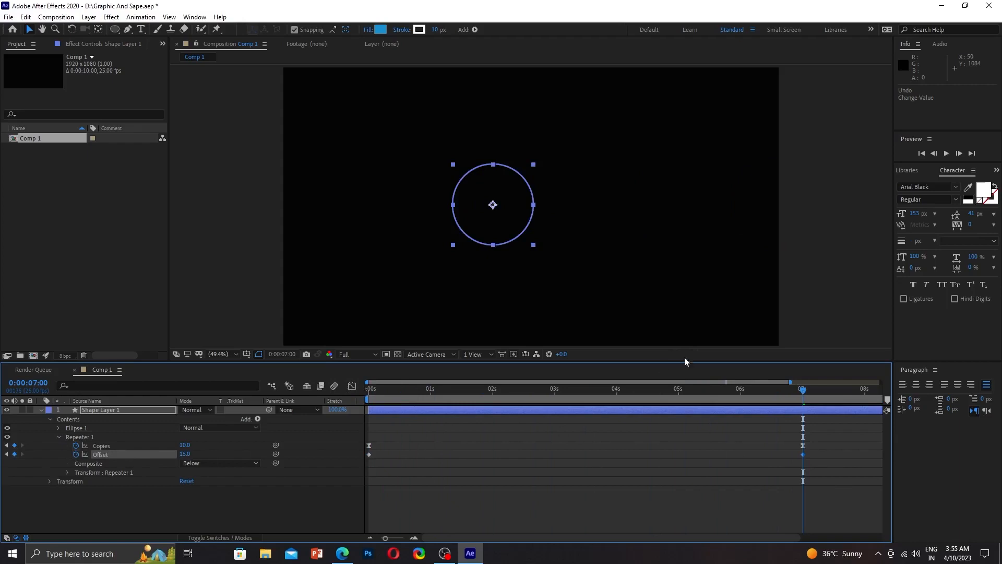
pyautogui.press('space')
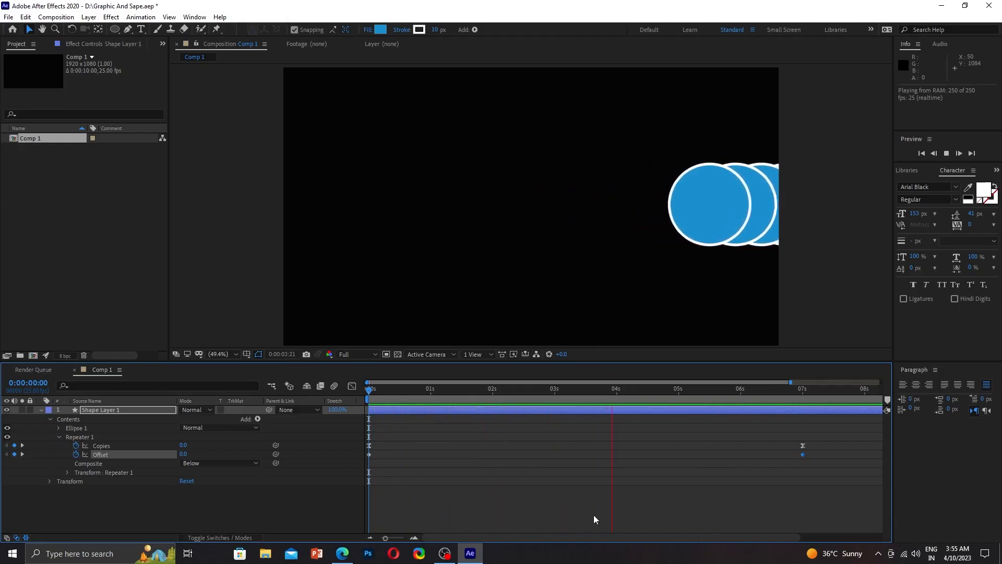
pyautogui.press('space')
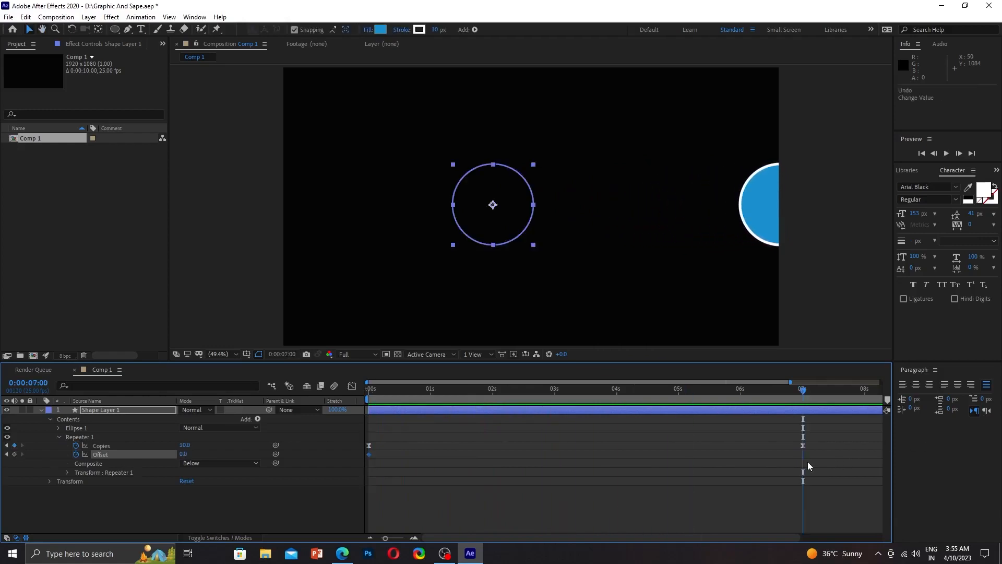
# Step: Keyframe the Repeater Offset at -20.0 at 0:00:07:00 and preview the animation from the start
pyautogui.moveTo(184, 456); pyautogui.dragTo(172, 454)
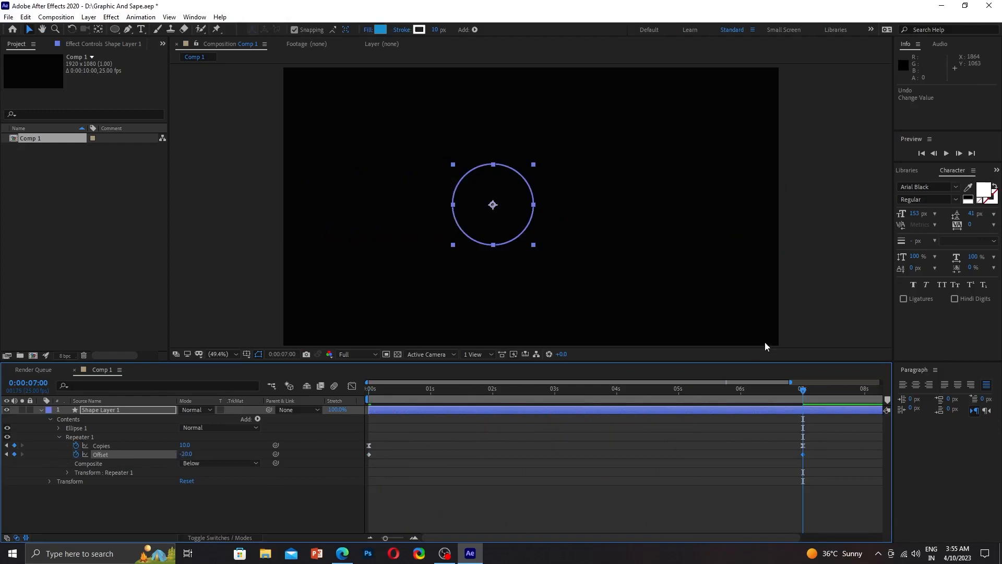
pyautogui.press('space')
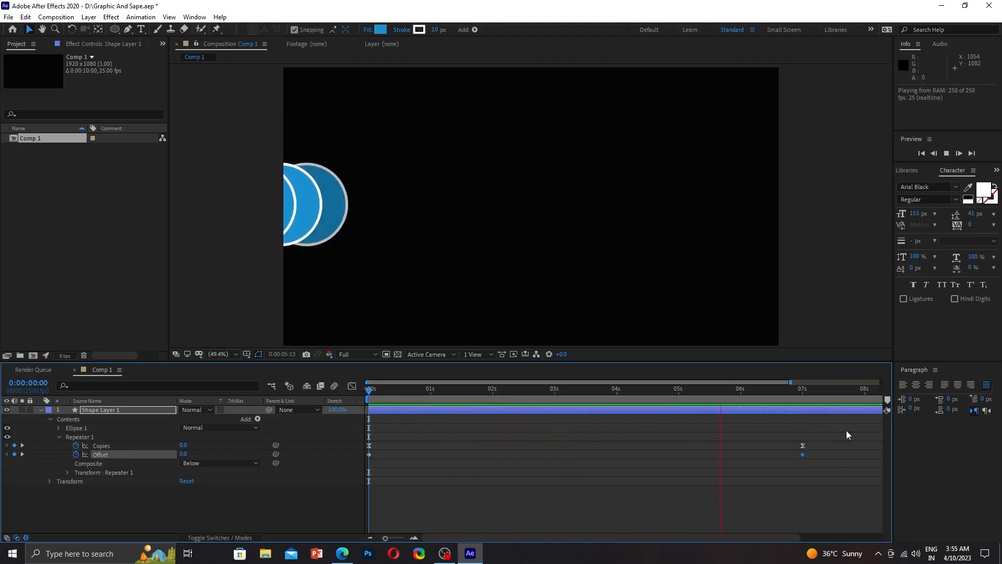
# Step: Easy-ease all Copies and Offset keyframes and extend both end keyframes' incoming handles to about 0:00:01:00 in the value graph
pyautogui.moveTo(847, 430); pyautogui.dragTo(317, 534)
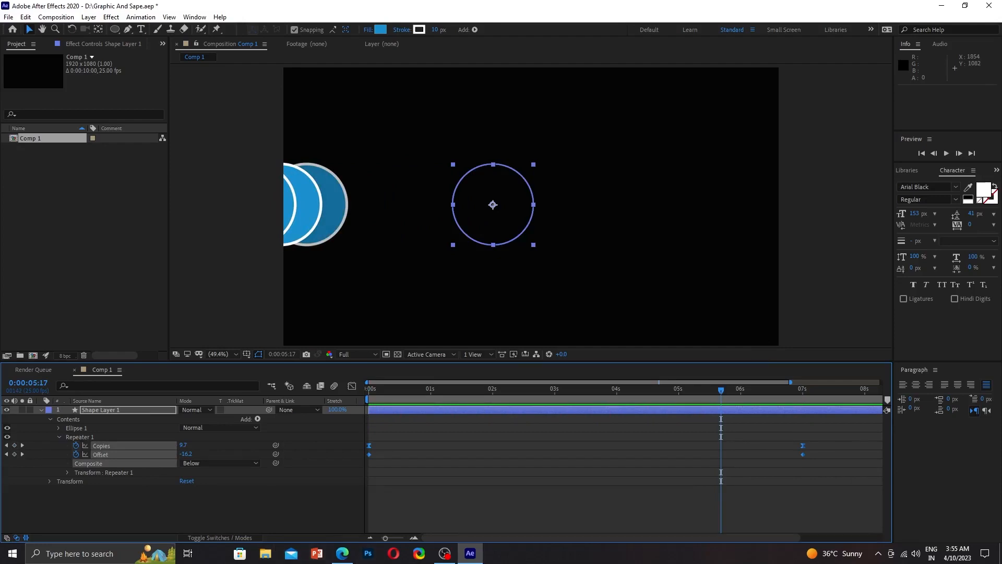
pyautogui.press('F9')
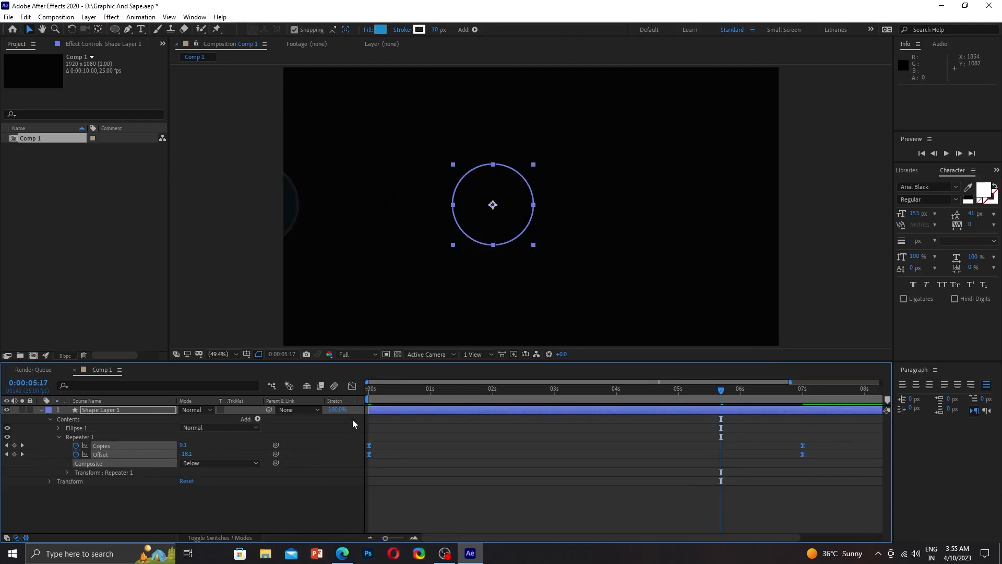
pyautogui.click(352, 386)
pyautogui.click(803, 410)
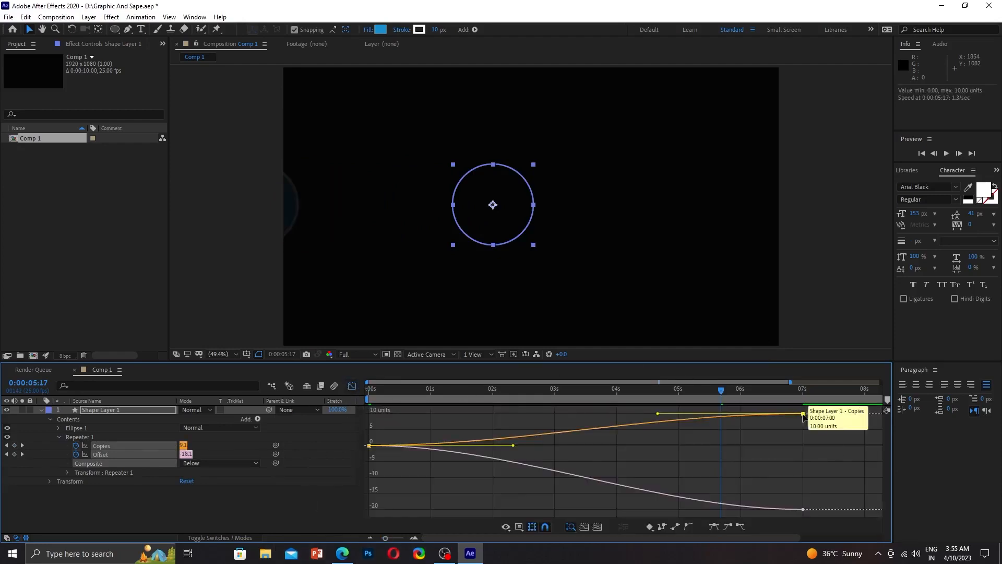
pyautogui.moveTo(652, 414); pyautogui.dragTo(421, 412)
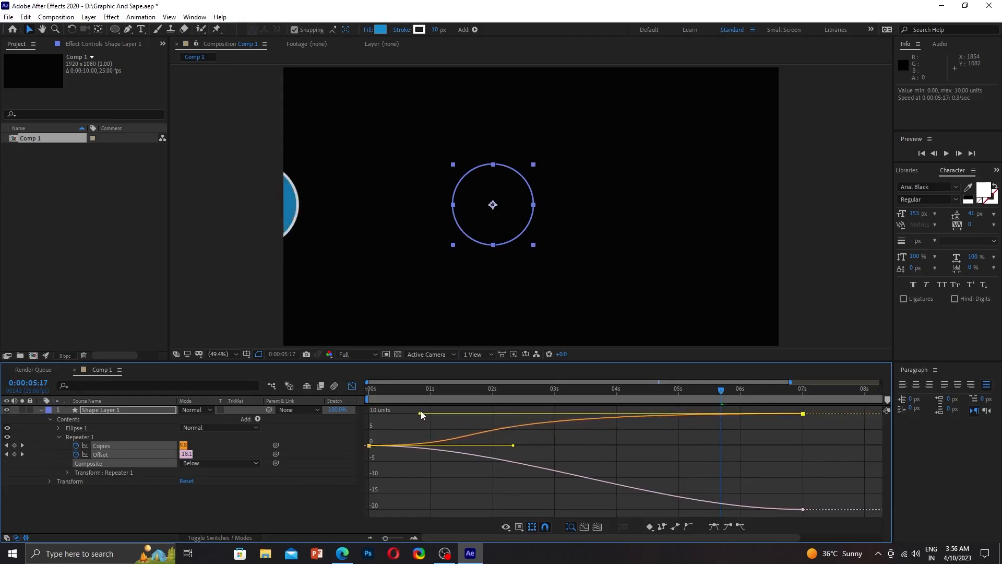
pyautogui.click(803, 509)
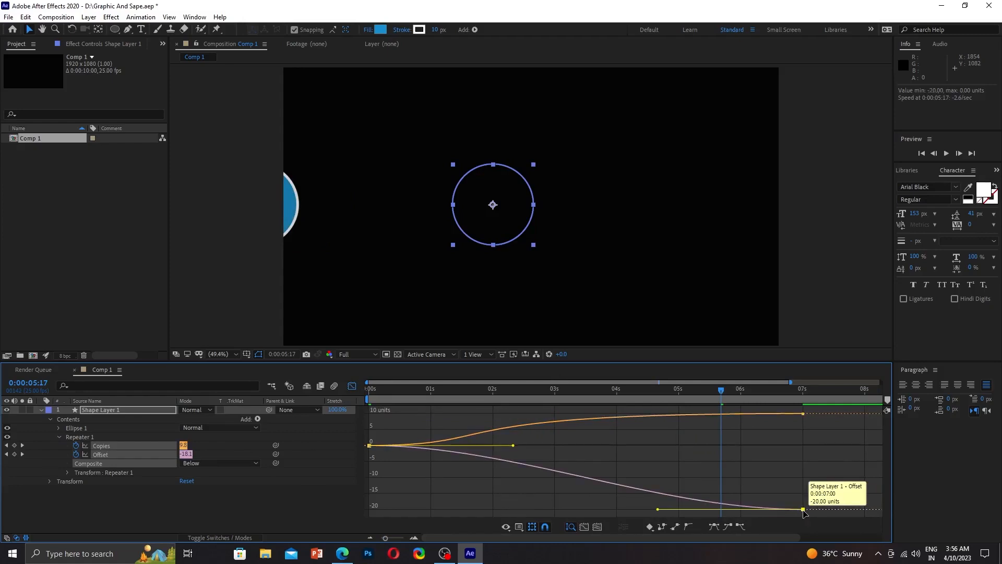
pyautogui.moveTo(657, 508); pyautogui.dragTo(443, 507)
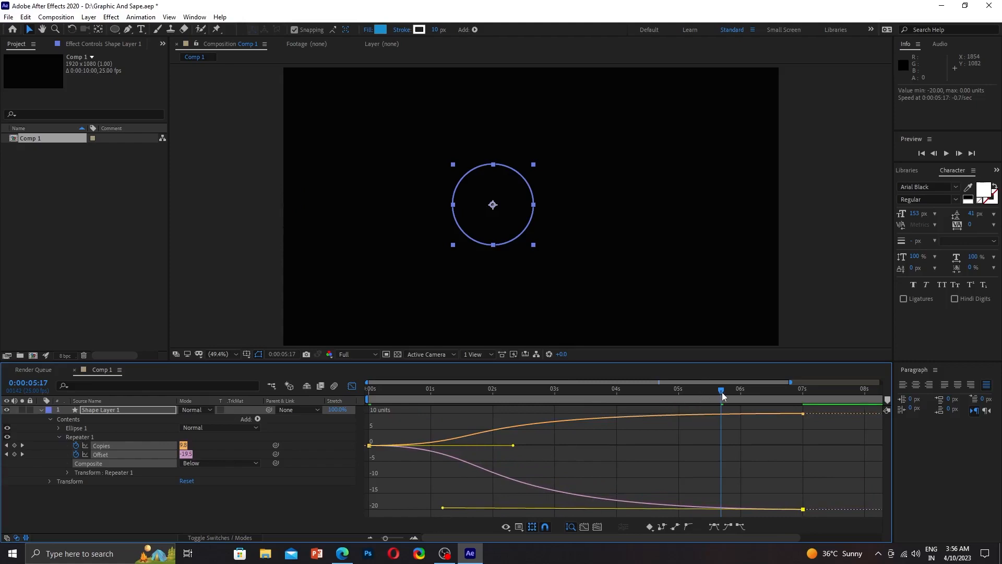
# Step: Preview the eased Copies and Offset animation from the start, then stop playback
pyautogui.press('Home')
pyautogui.press('space')
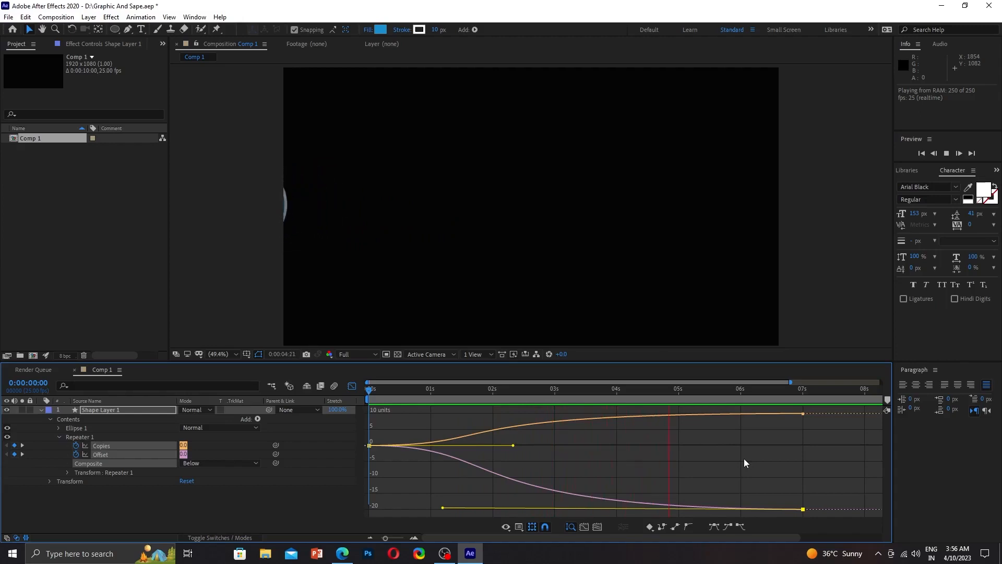
pyautogui.press('space')
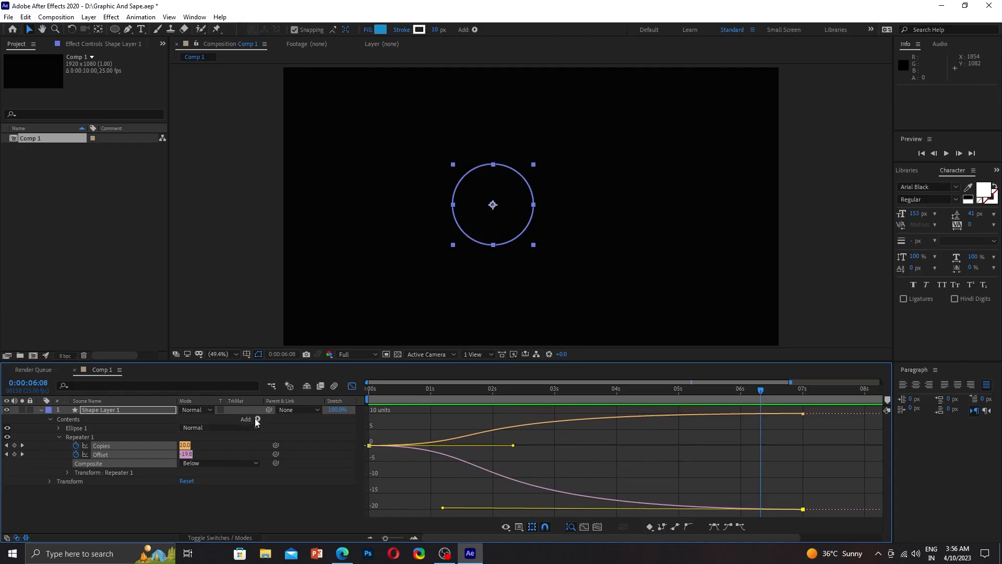
# Step: Delete the Repeater from the contents of Shape Layer 1
pyautogui.click(79, 435)
pyautogui.press('Delete')
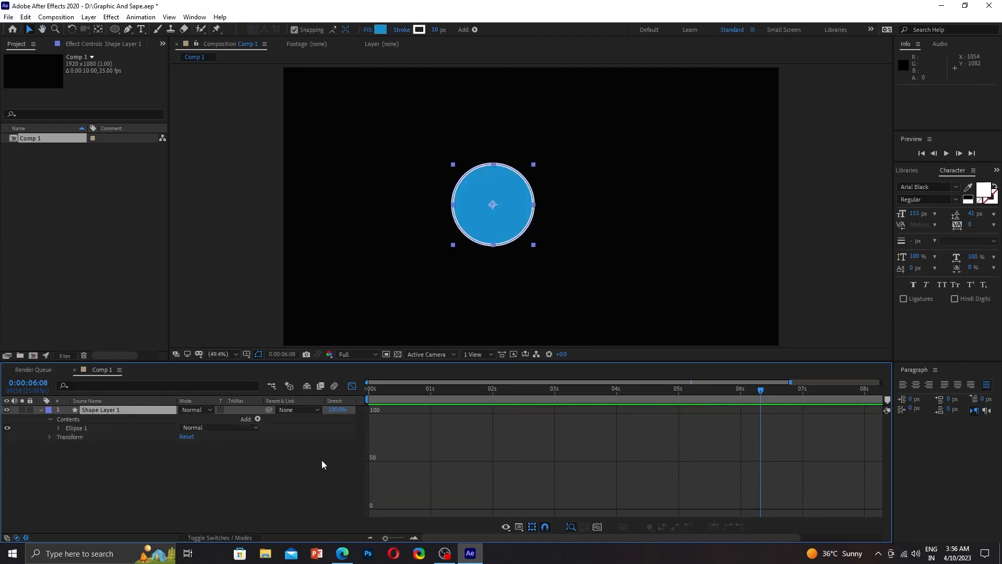
# Step: Try a Wiggle Transform on Shape Layer 1 with Wiggles/Second at 813.0, and delete it
pyautogui.click(258, 418)
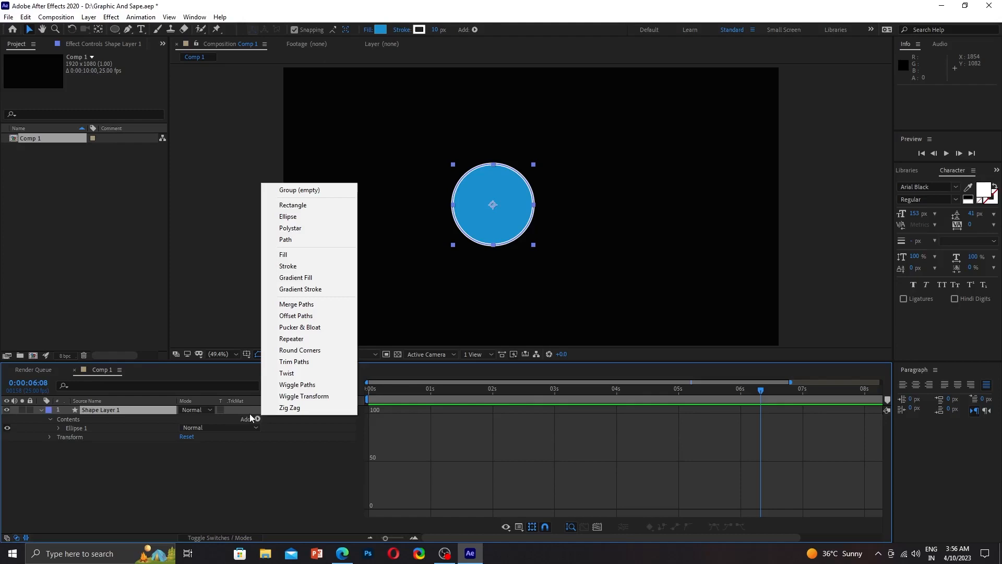
pyautogui.click(309, 395)
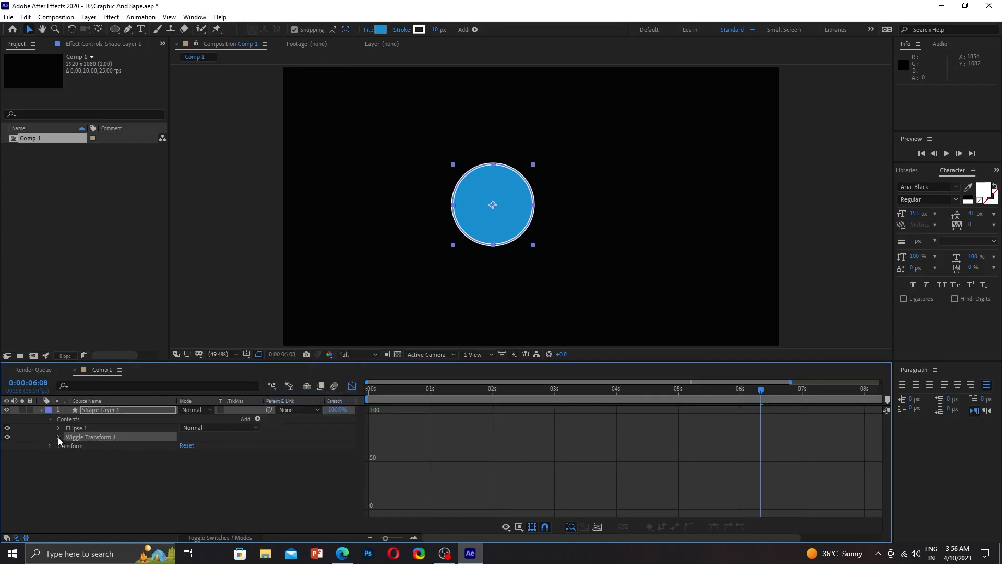
pyautogui.click(59, 438)
pyautogui.moveTo(183, 448); pyautogui.dragTo(647, 486)
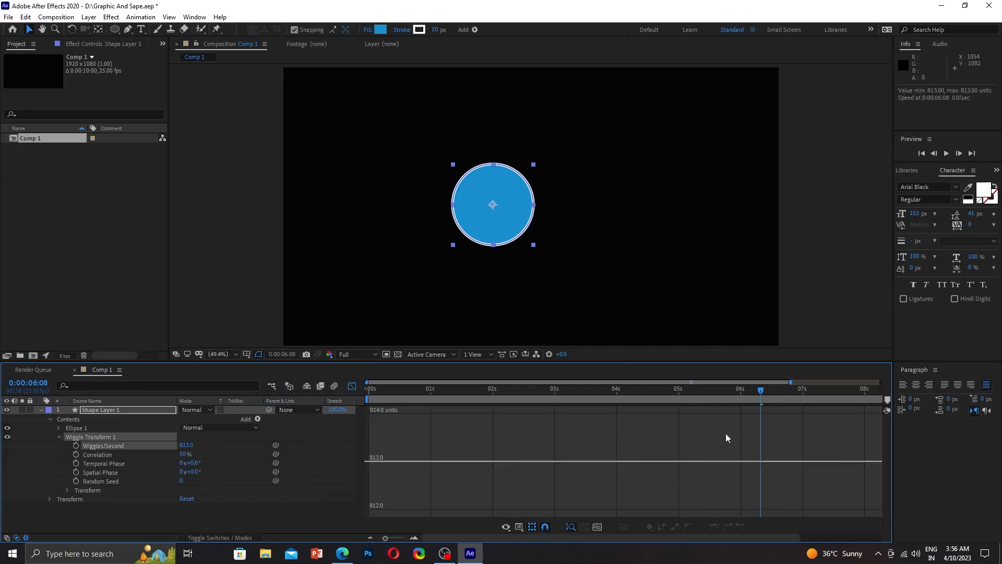
pyautogui.moveTo(761, 390); pyautogui.dragTo(1, 457)
pyautogui.press('Delete')
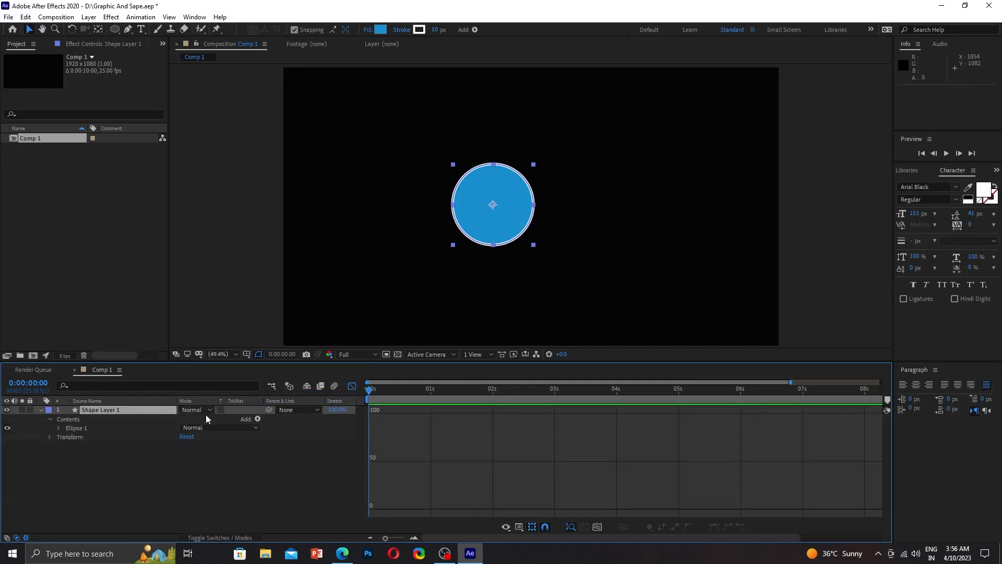
# Step: Add a Rectangle path to Shape Layer 1, set its Position to 758.0, 0.0, and collapse the layer
pyautogui.click(257, 419)
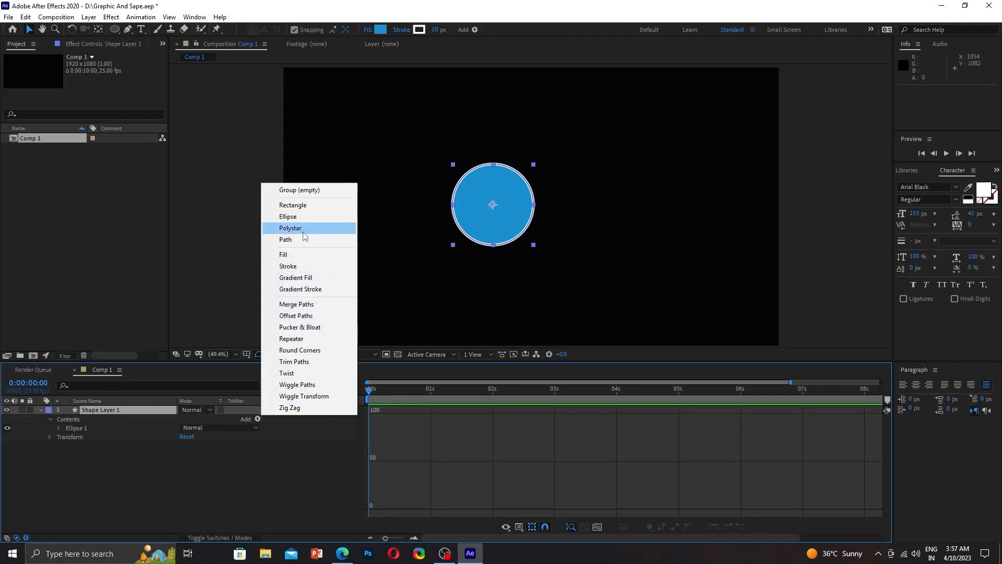
pyautogui.click(307, 210)
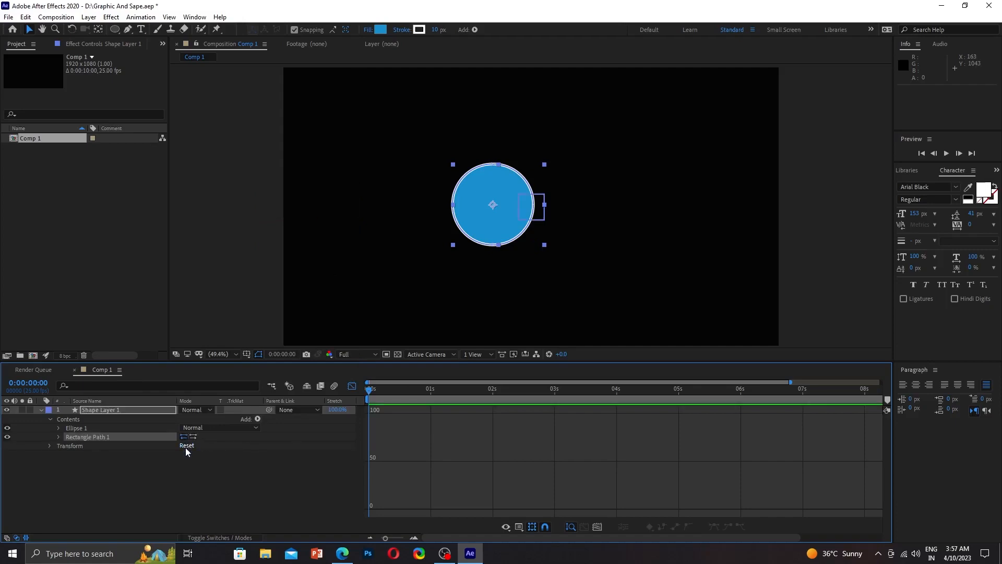
pyautogui.click(58, 437)
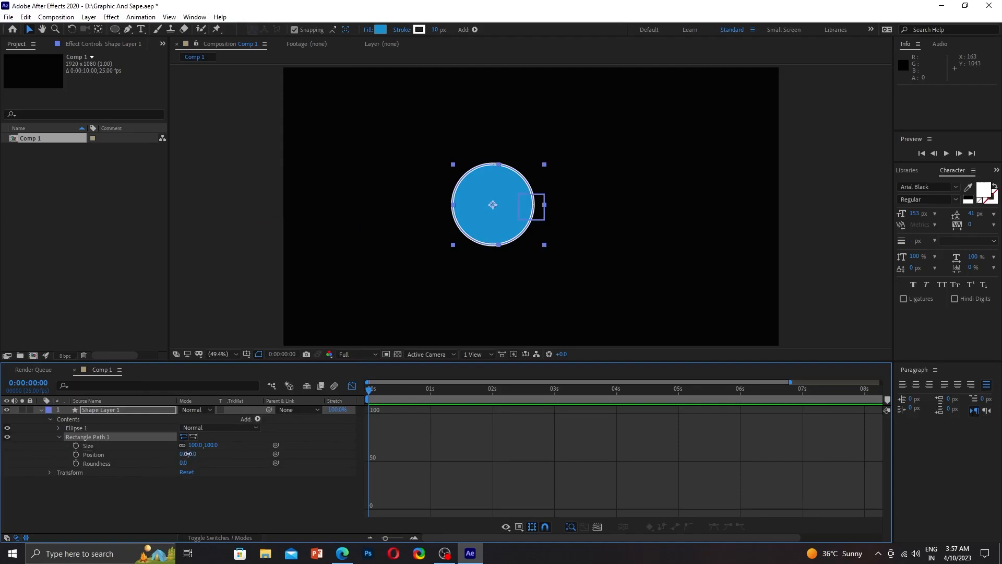
pyautogui.moveTo(183, 454); pyautogui.dragTo(546, 419)
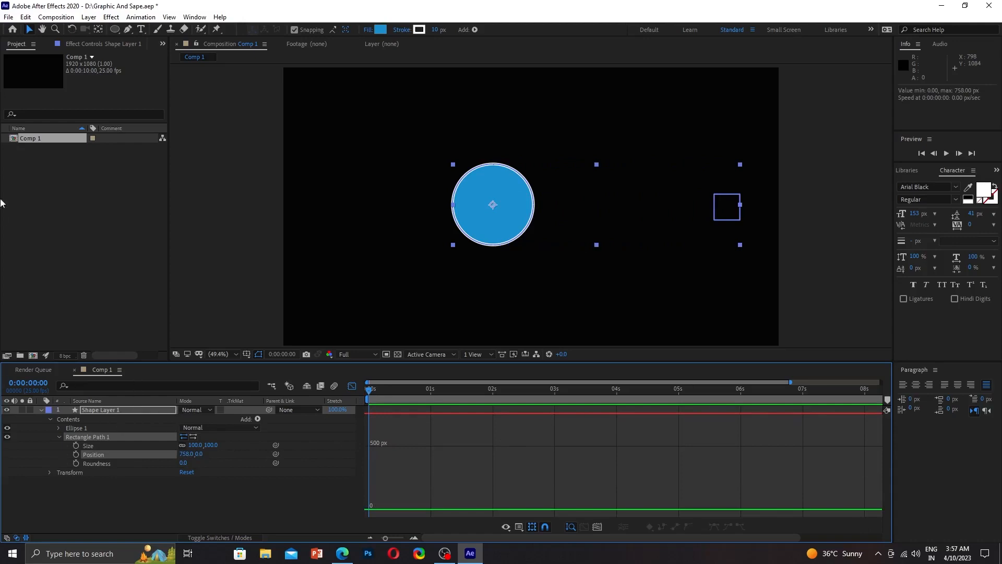
pyautogui.click(40, 409)
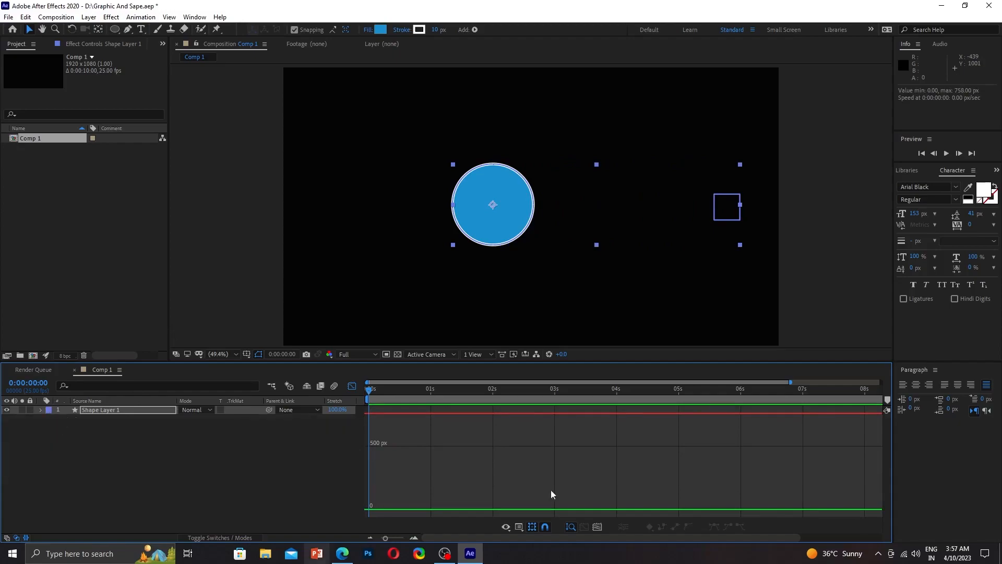